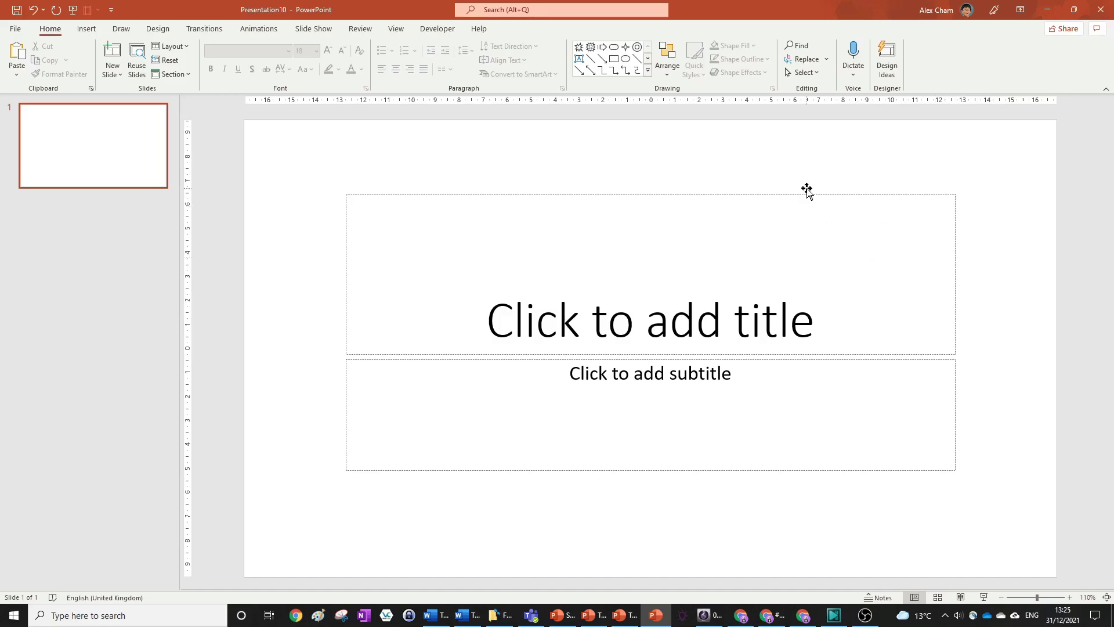
Insert an explosion star shape, enlarge it to about 13 cm and centre it.
left_click(591, 47)
left_click(530, 275)
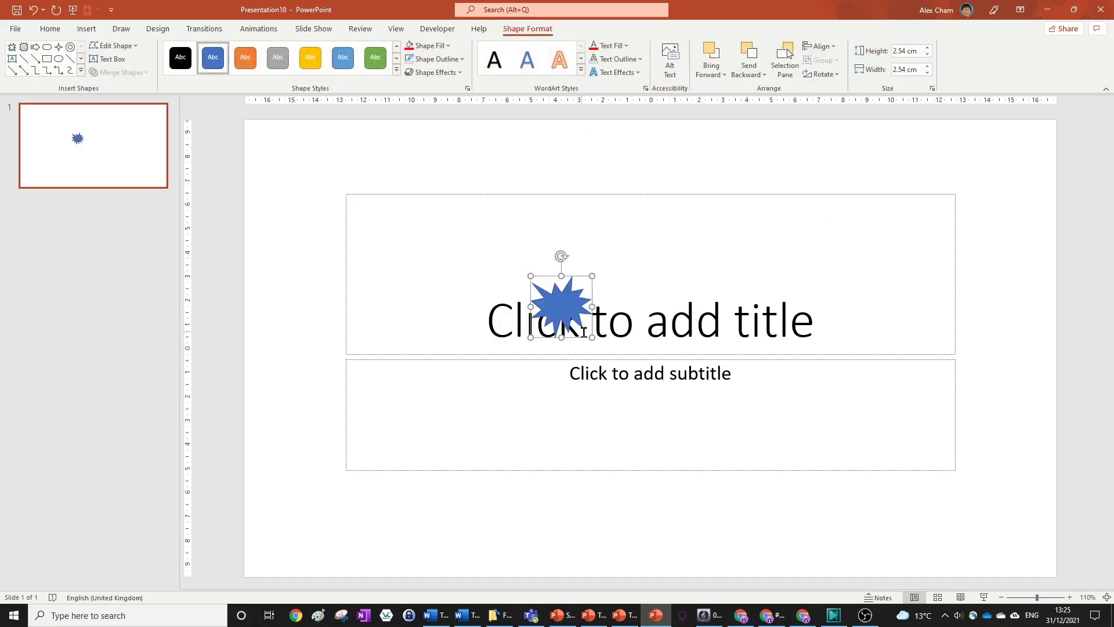
left_click_drag(587, 335, 845, 584)
left_click_drag(676, 438, 653, 346)
Switch the slide to the Blank layout and recentre the star.
left_click(50, 29)
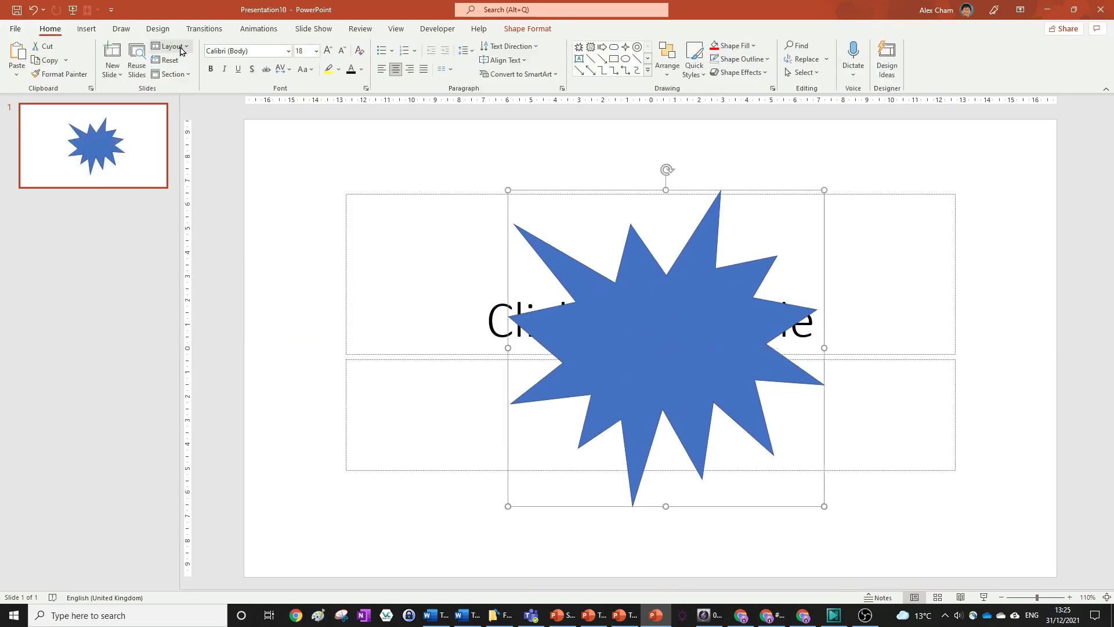
left_click(169, 46)
left_click(164, 213)
mouse_move(669, 348)
left_mouse_down()
mouse_move(642, 353)
mouse_move(654, 348)
left_mouse_up()
left_click(908, 216)
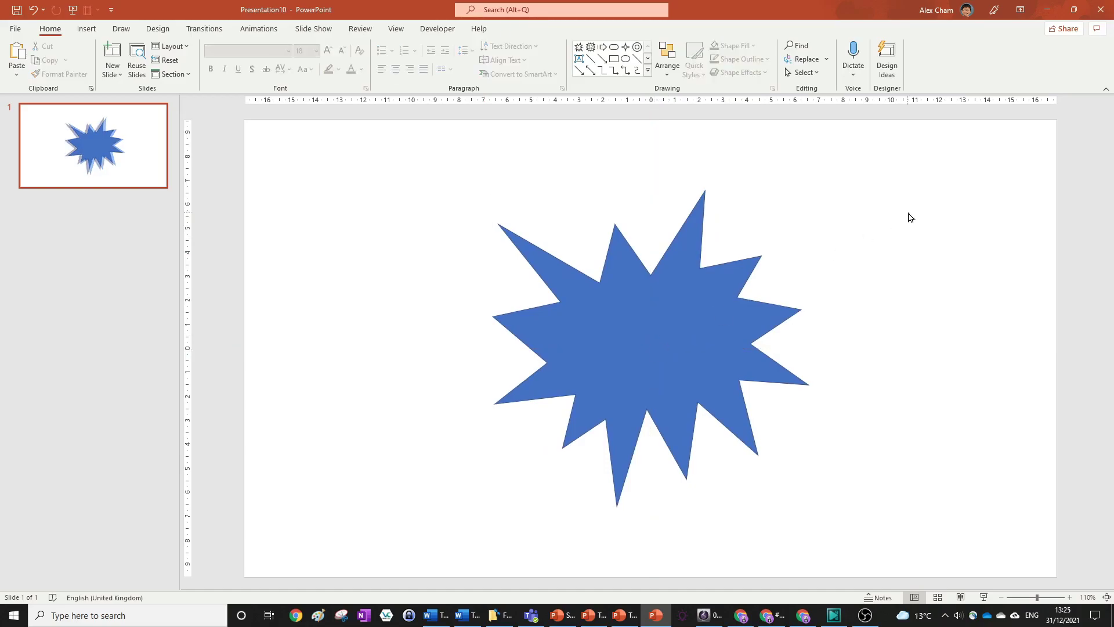
Give the star a Fly In entrance and bring up the additional animations list.
left_click(686, 350)
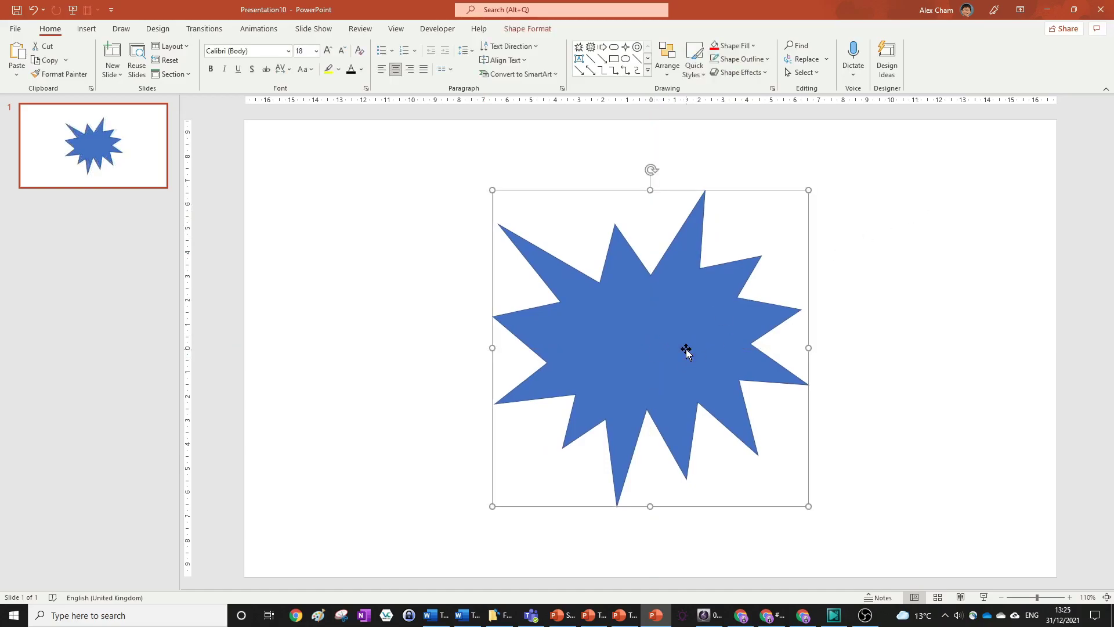
left_click(256, 30)
left_click(215, 67)
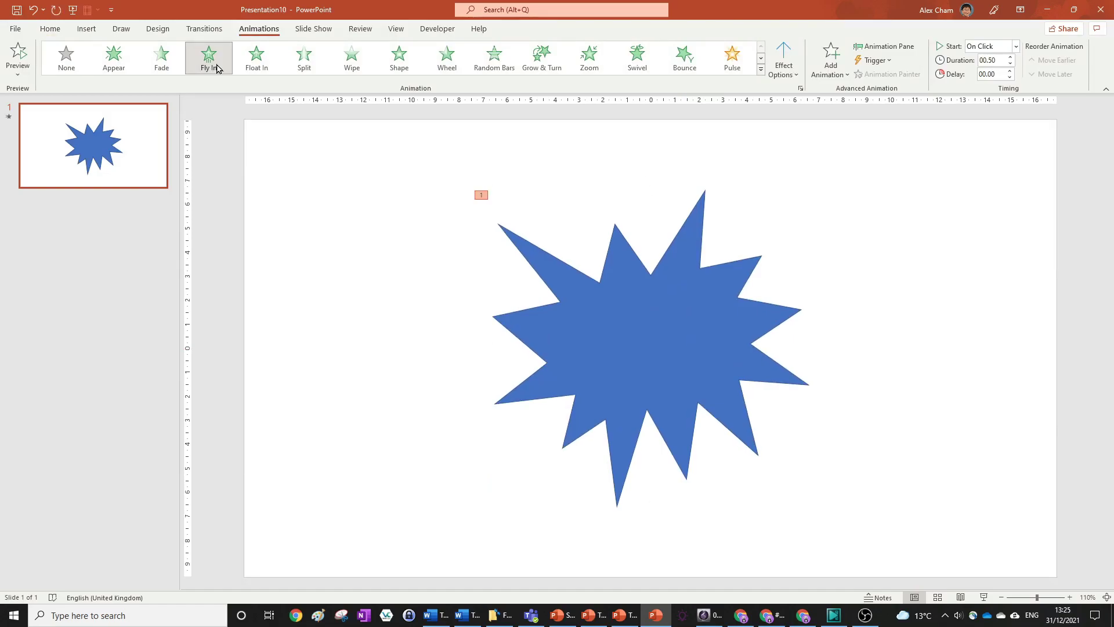
left_click(832, 65)
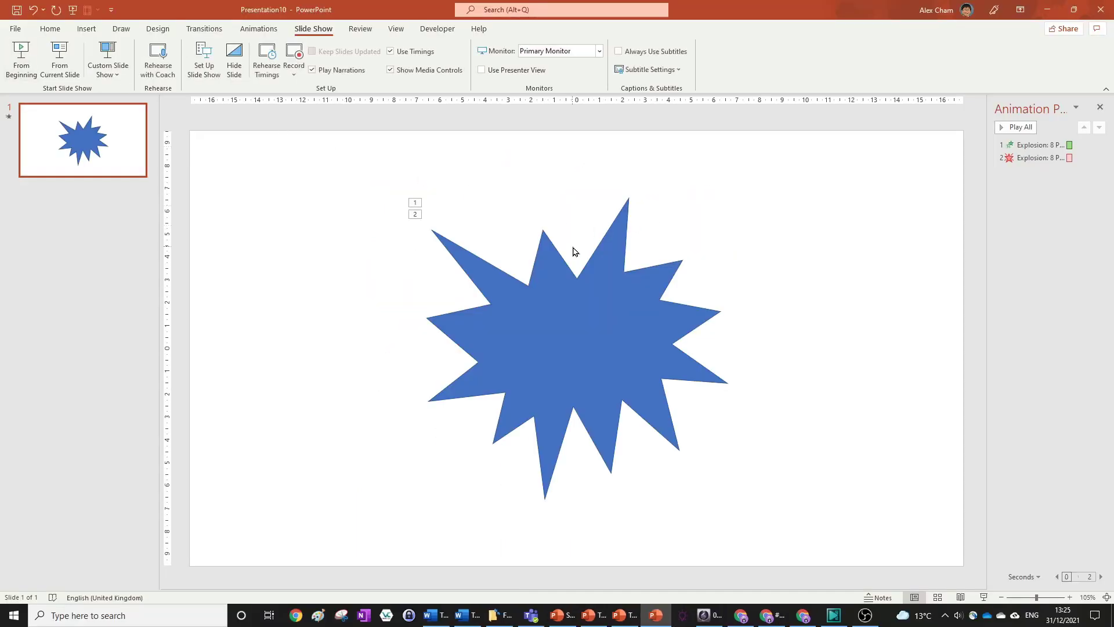
Undo the star's two animations and apply a fresh Fly In entrance.
left_click(598, 250)
left_click(775, 157)
left_click(576, 282)
key("ctrl+z")
key("ctrl+z")
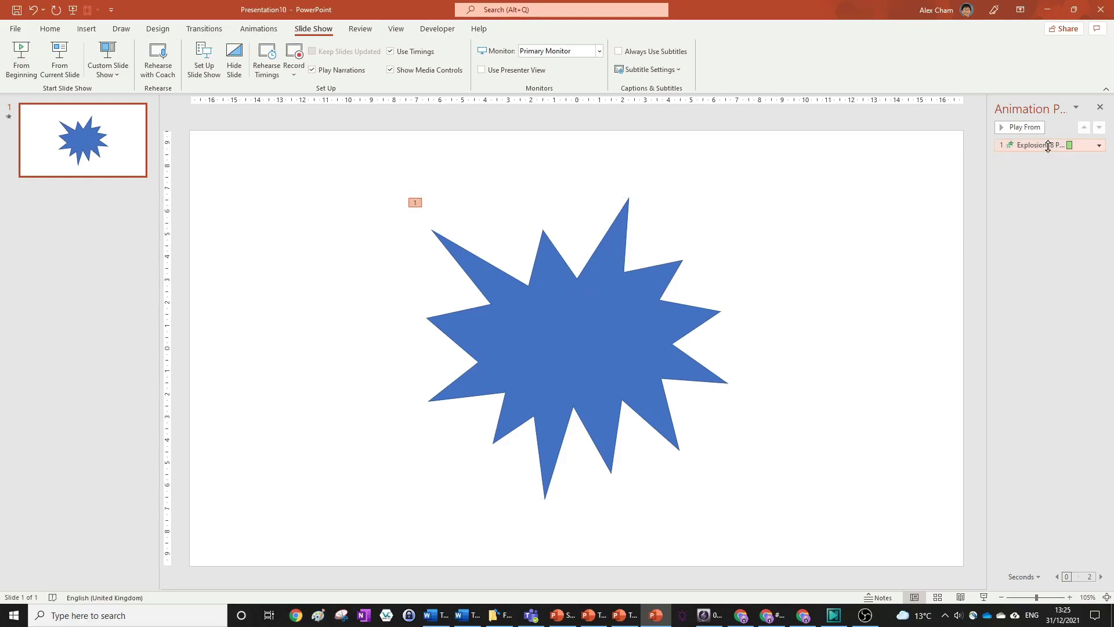
left_click(574, 265)
left_click(259, 29)
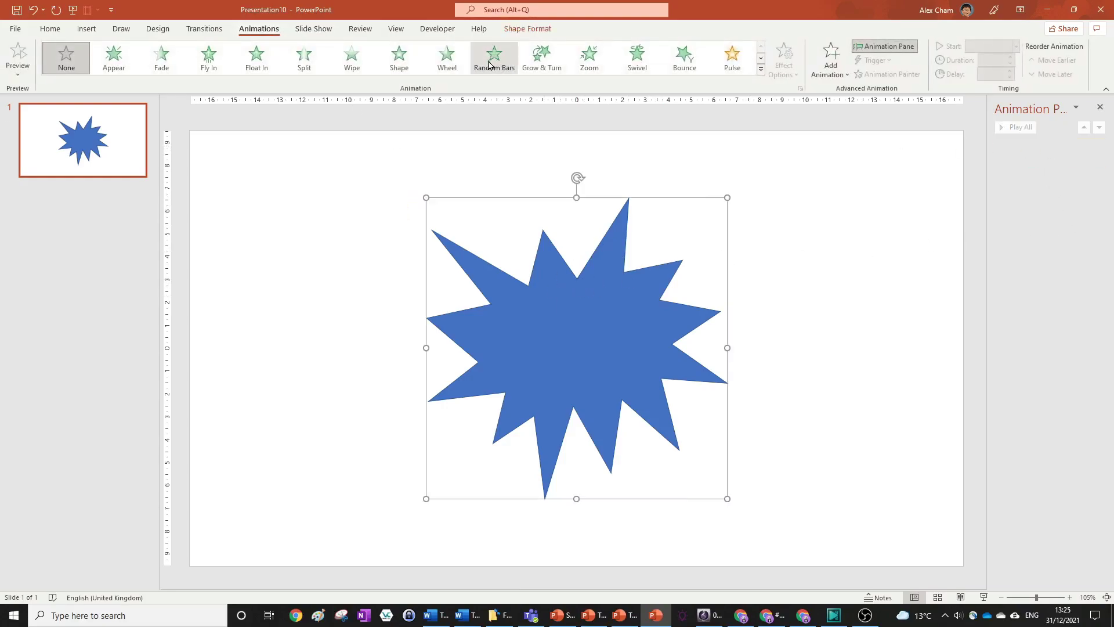
left_click(210, 60)
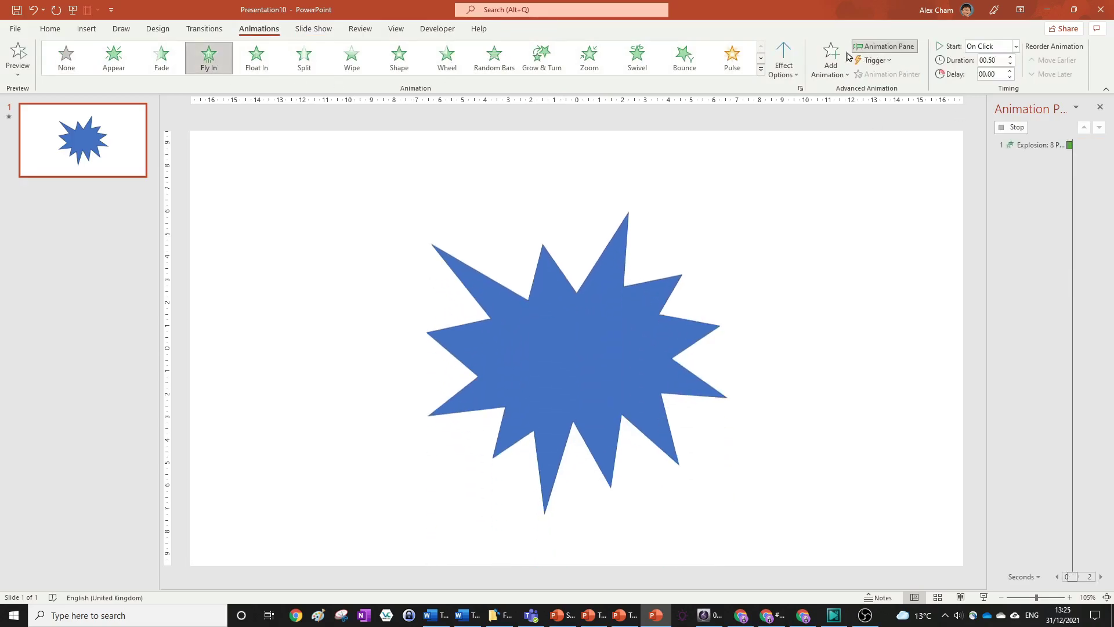
Add a Spin emphasis to the star, starting With Previous.
left_click(815, 61)
left_click(976, 233)
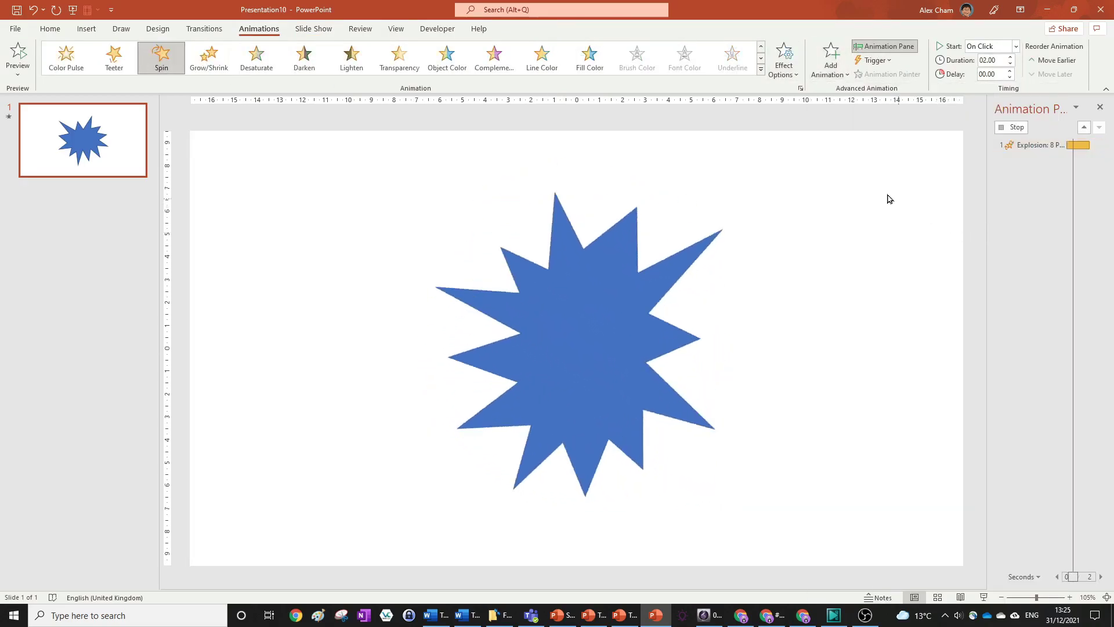
left_click(1099, 157)
left_click(1045, 184)
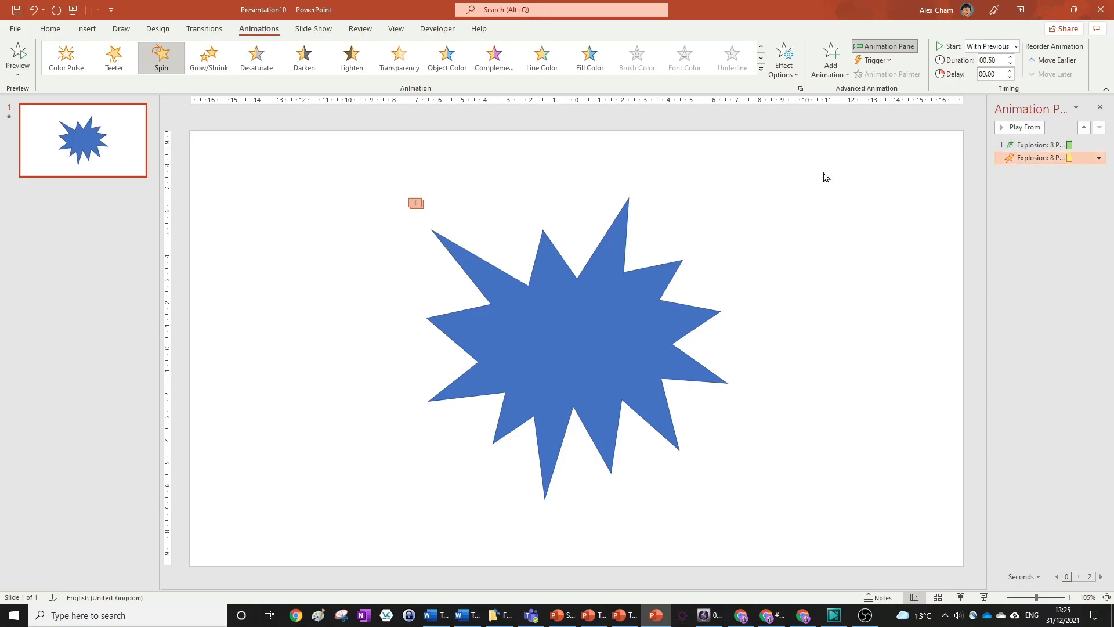
Confirm Spin stays on With Previous, then start the slide show from the beginning.
left_click(806, 184)
left_click(620, 279)
left_click(979, 164)
left_click(1050, 157)
left_click(1099, 157)
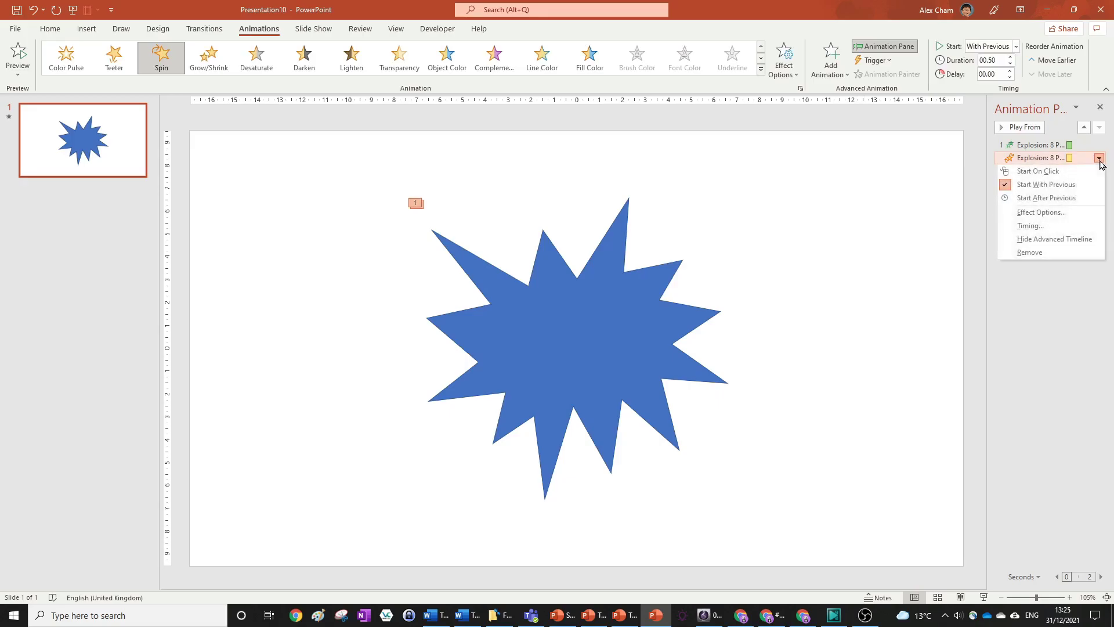
left_click(1061, 187)
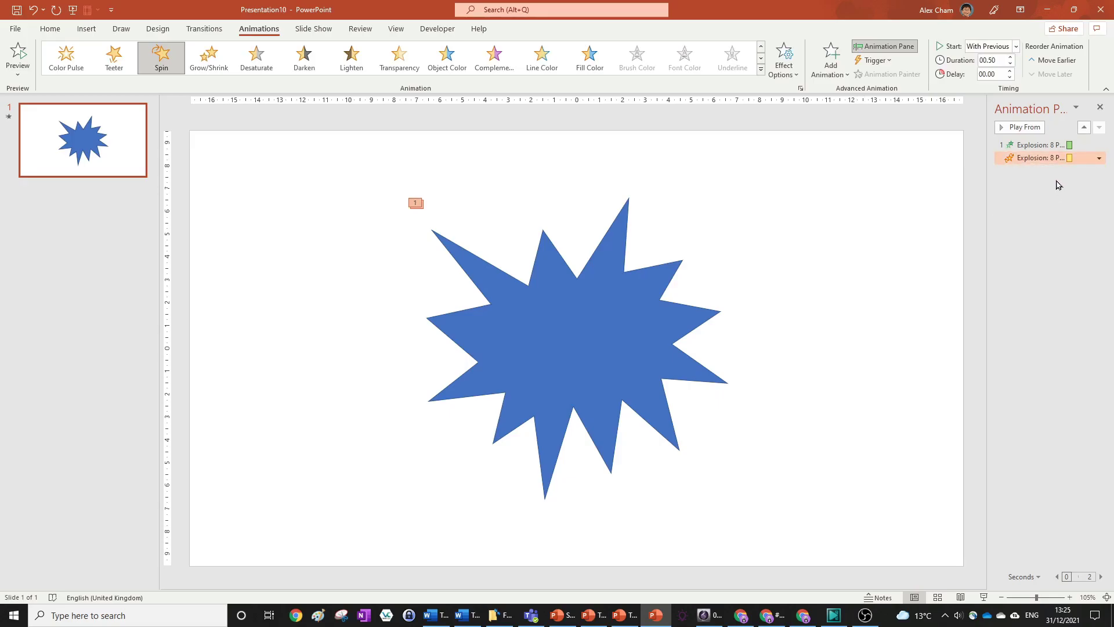
left_click(801, 166)
left_click(314, 29)
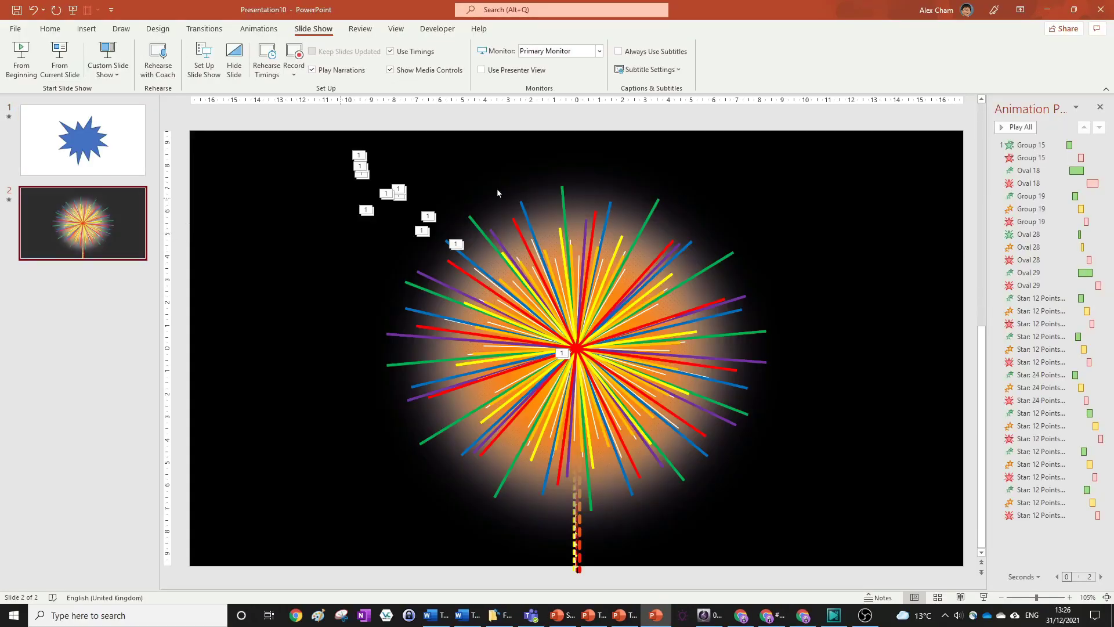
Play all of the fireworks slide's animations, then flip between slide 1 and slide 2.
left_click(1021, 127)
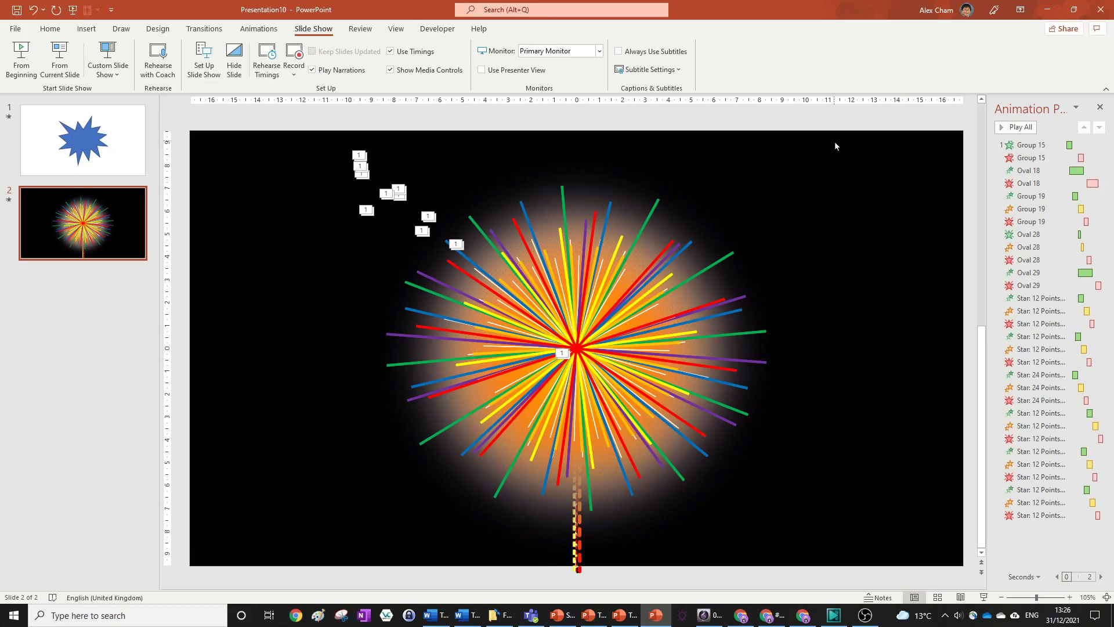
left_click(102, 156)
left_click(99, 238)
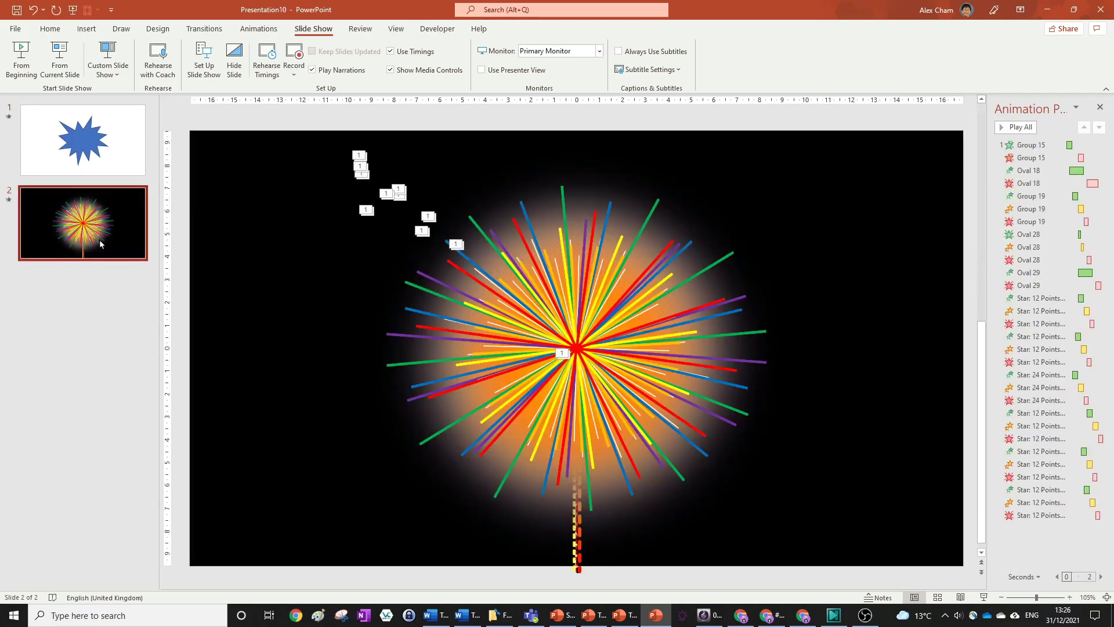
Delete the fireworks slide and the star, and hide the Animation Pane.
key("Delete")
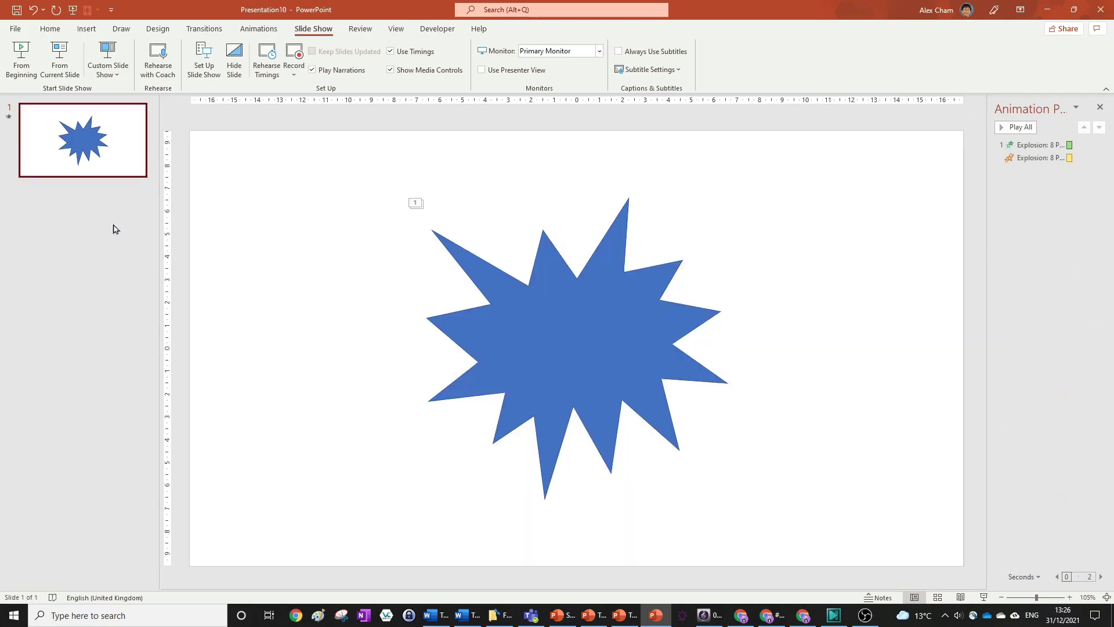
left_click(638, 303)
key("Delete")
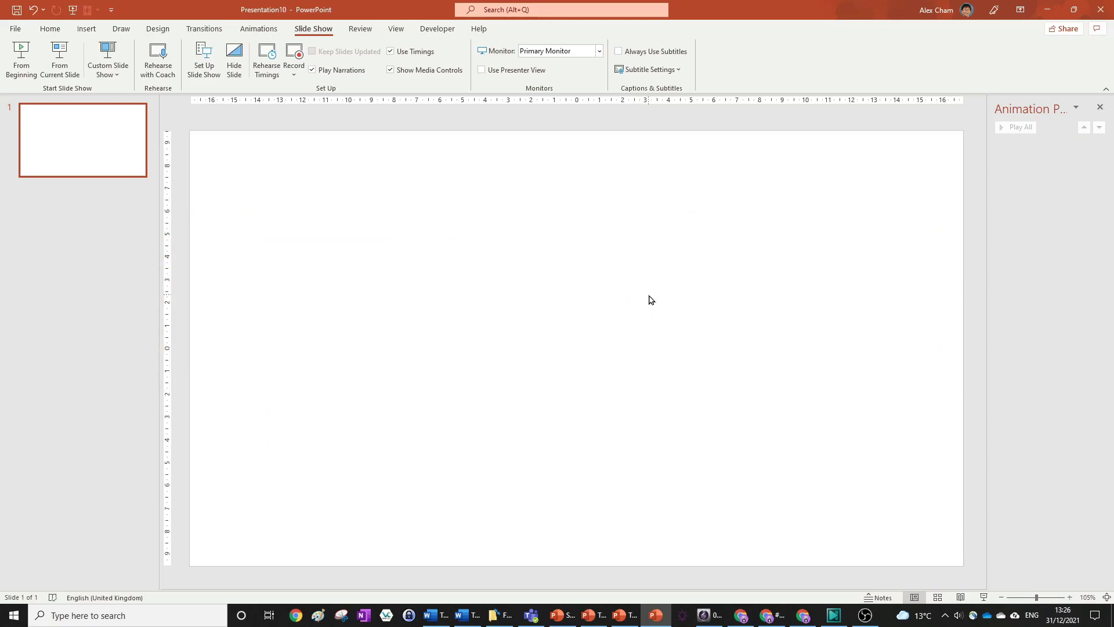
left_click(1101, 109)
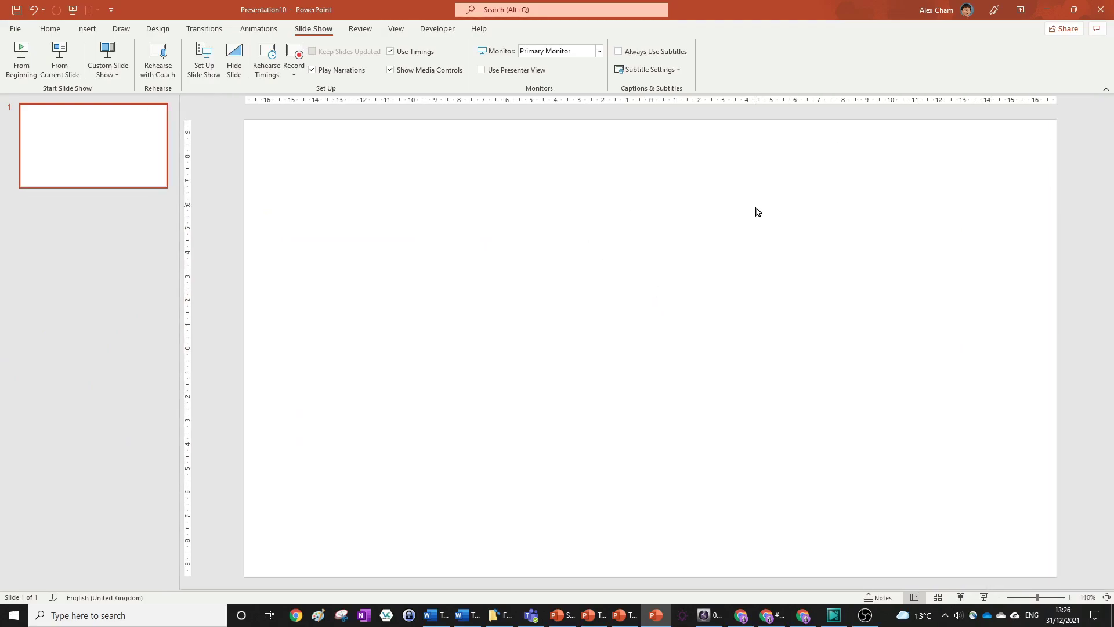
Apply the Title Slide layout to the remaining slide and show the transition choices.
left_click(50, 30)
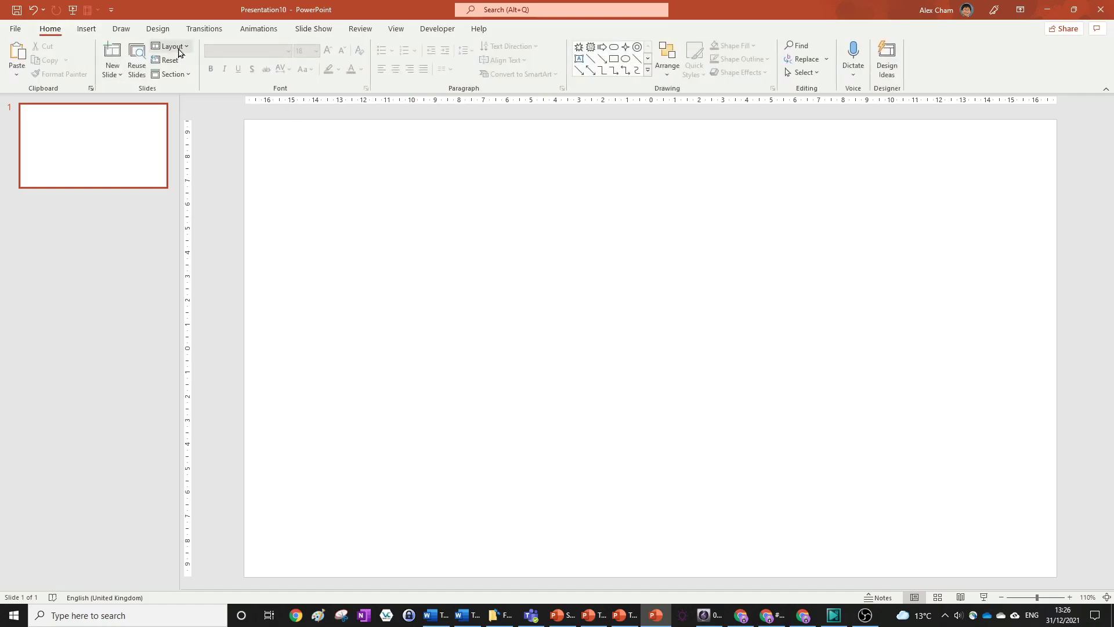
left_click(170, 46)
left_click(194, 107)
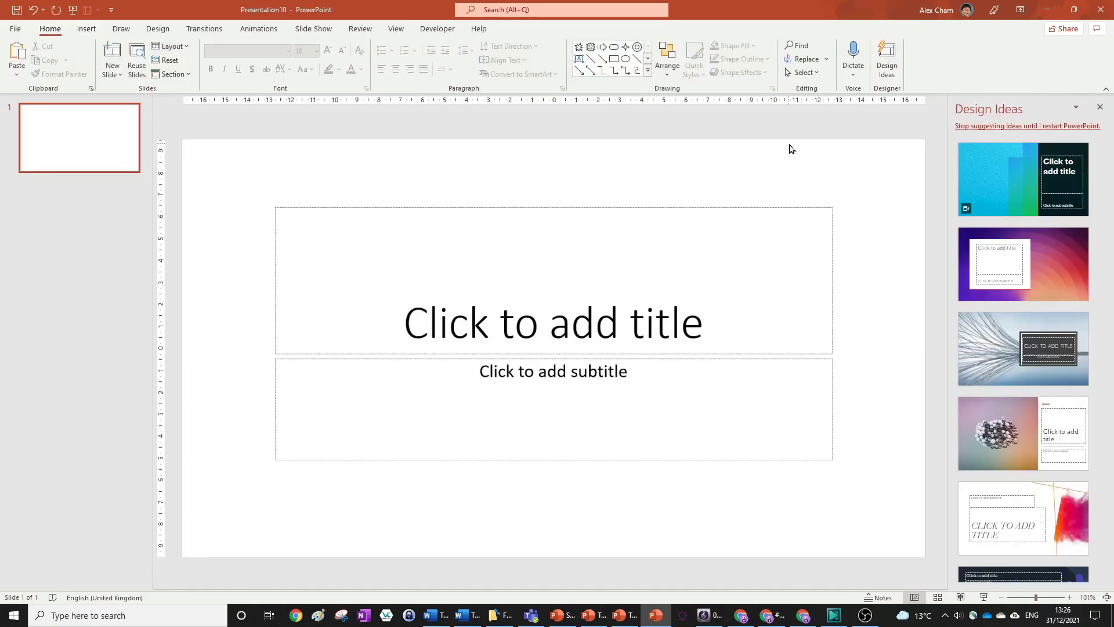
left_click(887, 58)
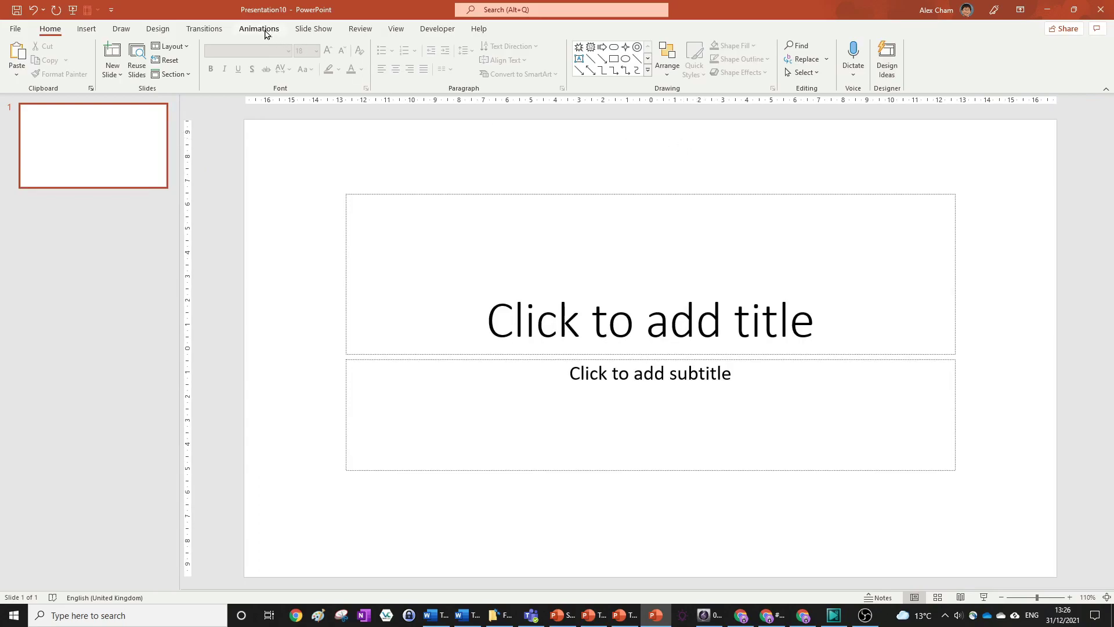
left_click(204, 28)
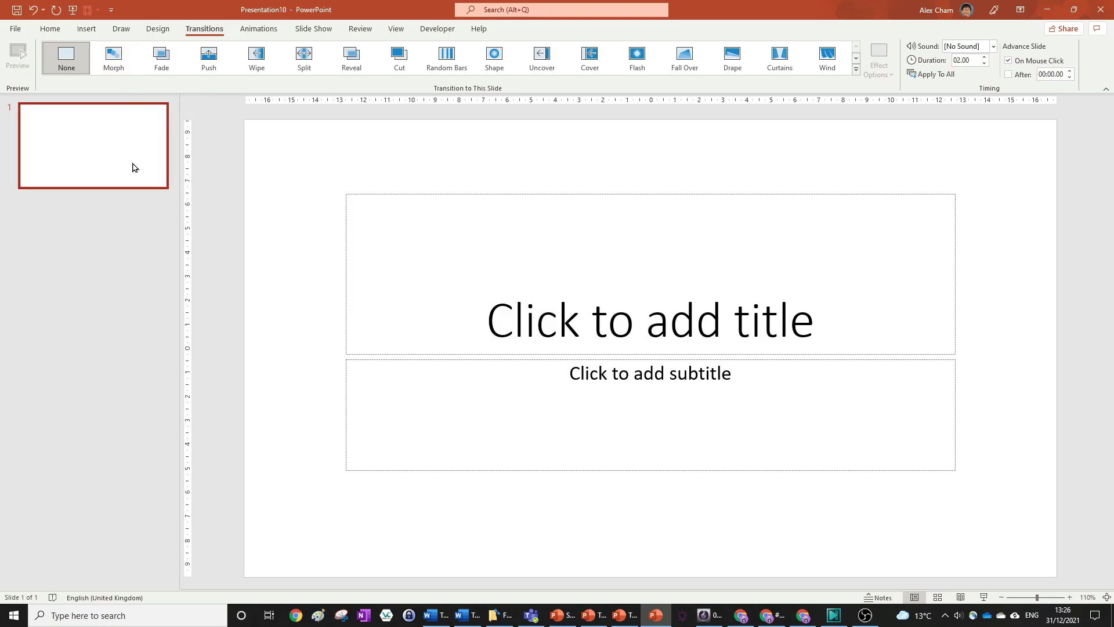
Duplicate slide 1 and give the new slide 2 a Morph transition.
right_click(131, 163)
left_click(197, 270)
left_click(82, 137)
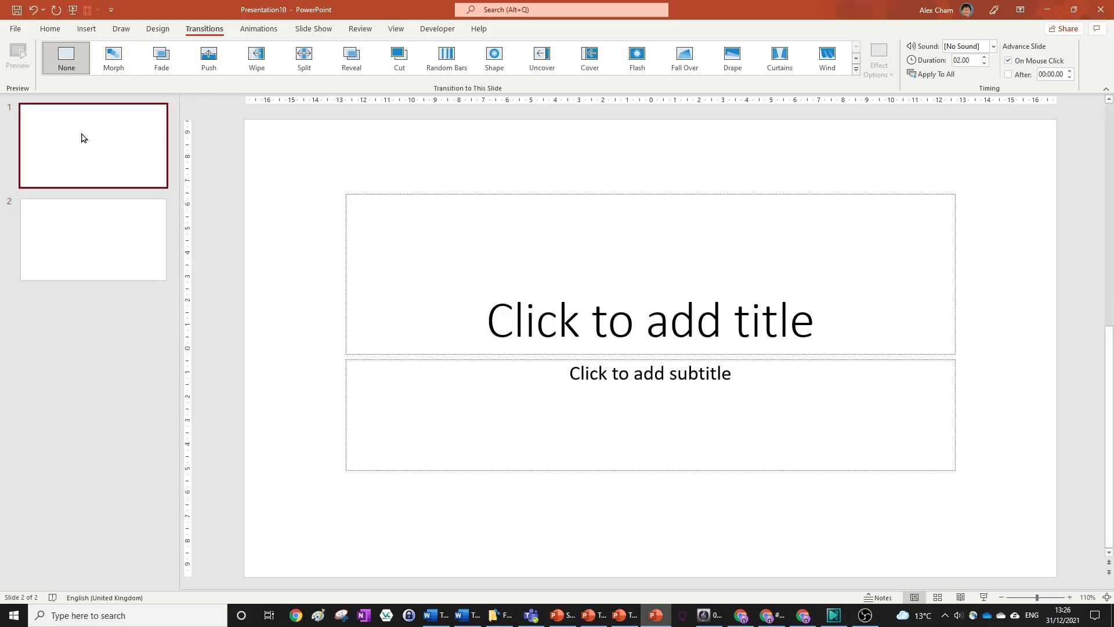
key("Down")
left_click(113, 59)
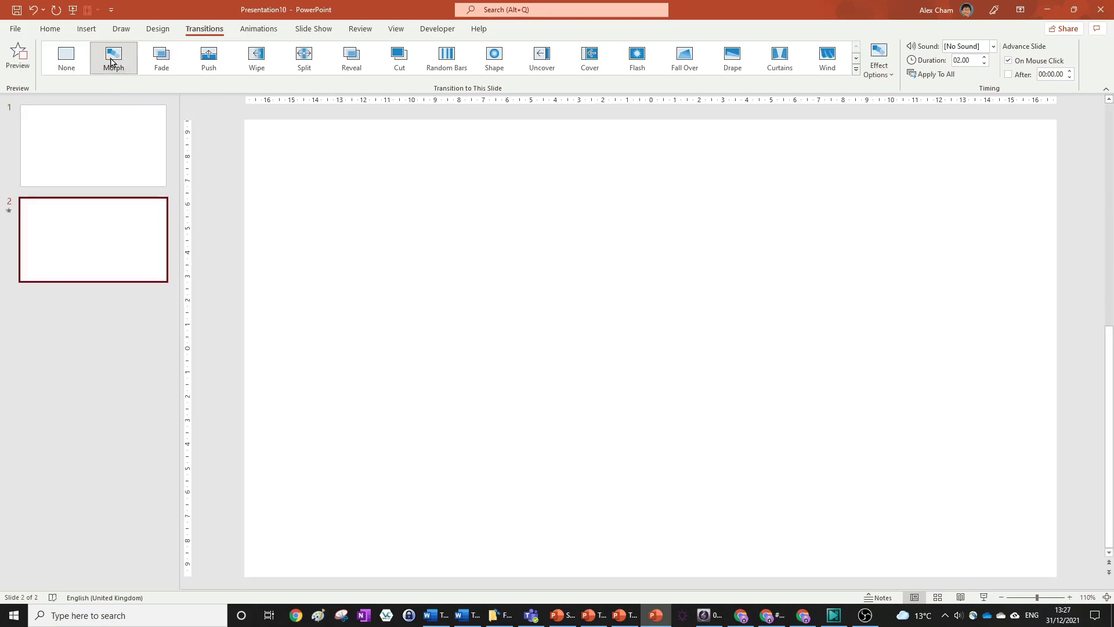
left_click(134, 169)
key("Down")
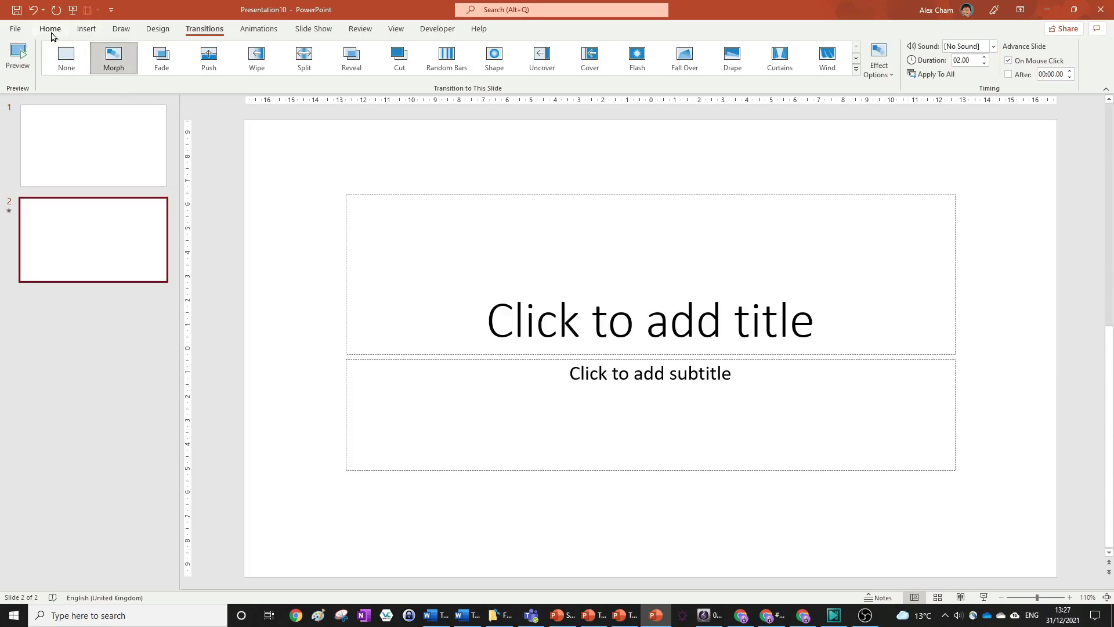
Make slide 2 blank and draw a large blue rectangle on it.
left_click(50, 29)
left_click(171, 46)
left_click(200, 210)
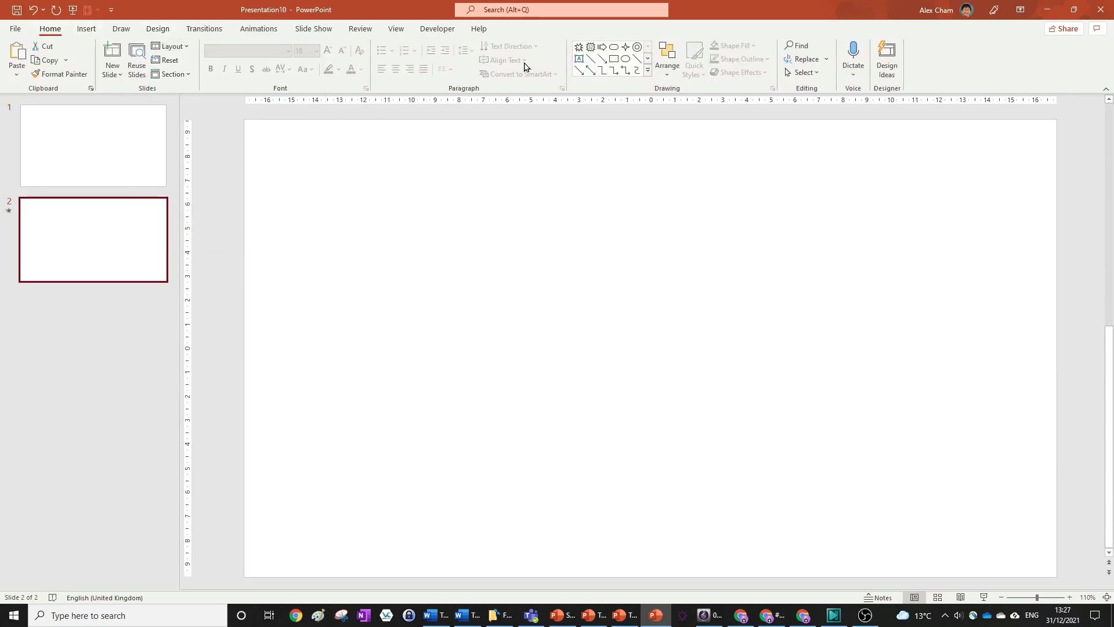
left_click(613, 58)
left_click_drag(497, 233, 753, 406)
left_click(641, 125)
Reapply Morph on slide 2 and set its effect option to Objects.
left_click(205, 29)
left_click(132, 62)
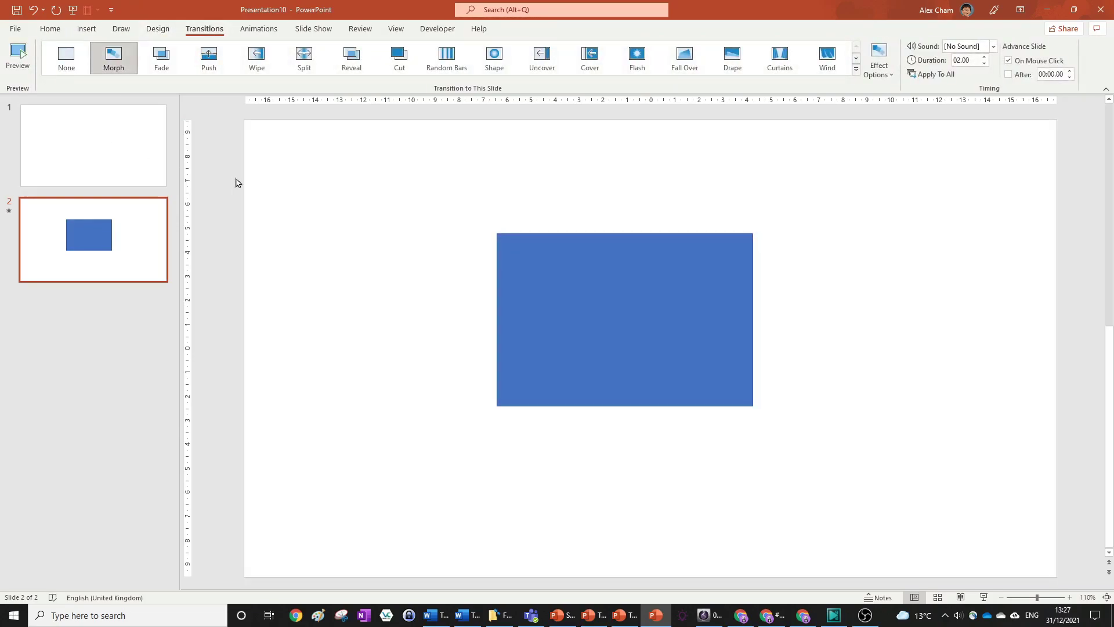
left_click(666, 337)
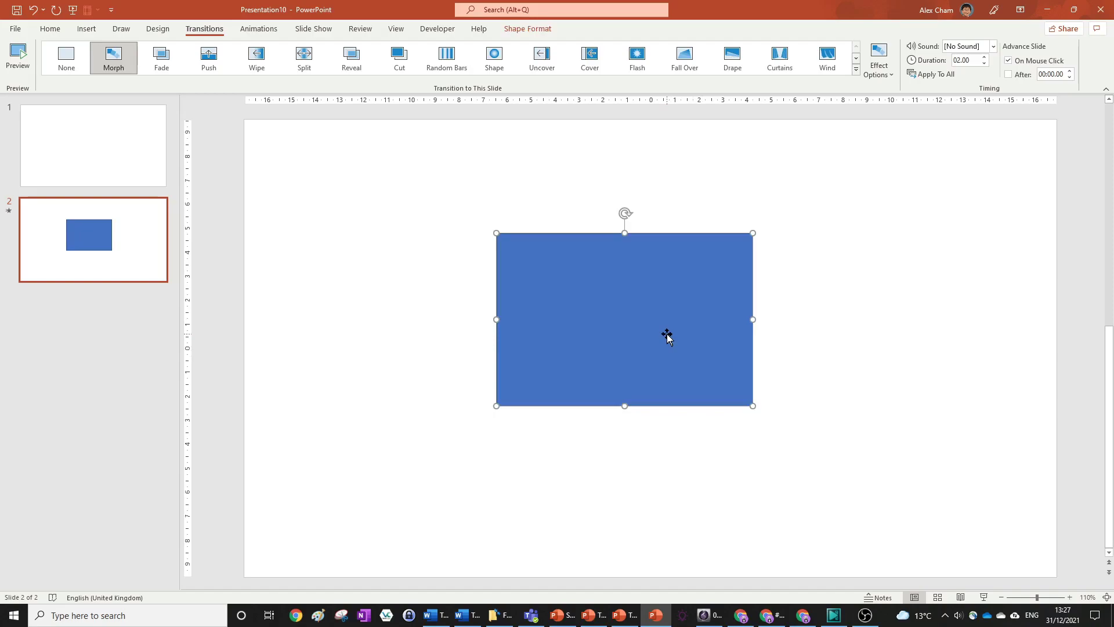
left_click(879, 63)
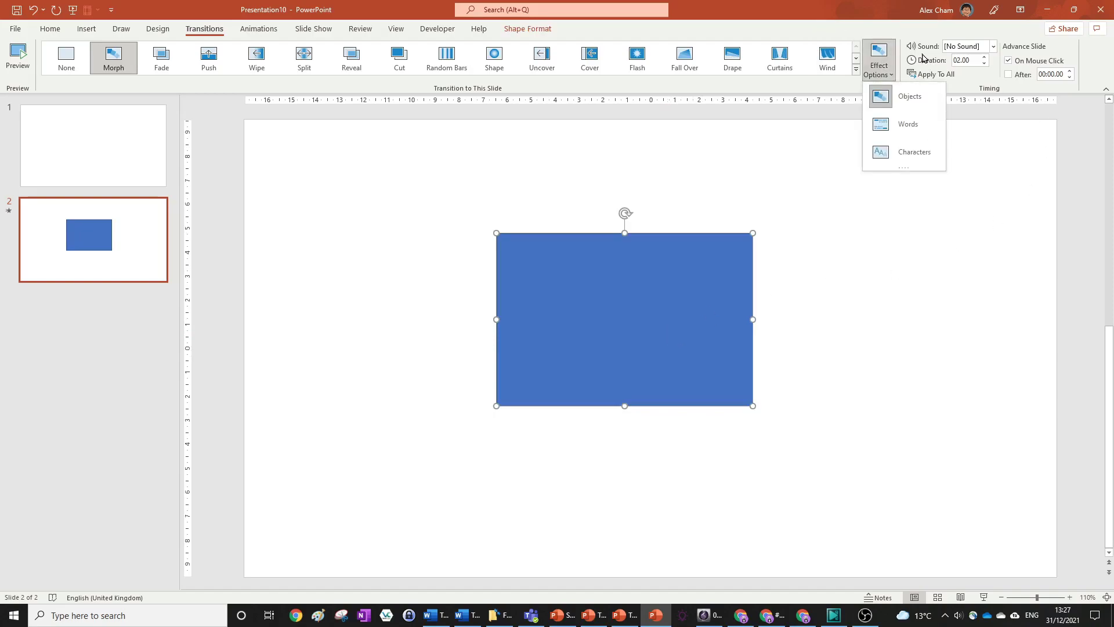
left_click(909, 99)
left_click(870, 246)
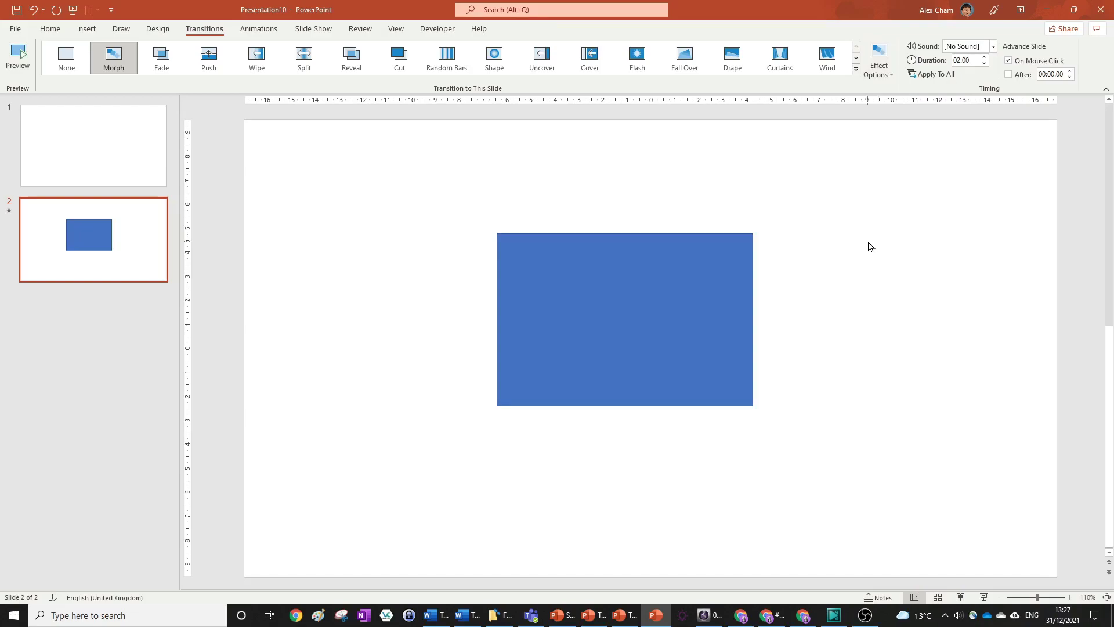
Copy the rectangle to slide 1's lower left and make slide 1 a Blank layout.
left_click(707, 288)
key("ctrl+c")
left_click(149, 149)
key("ctrl+v")
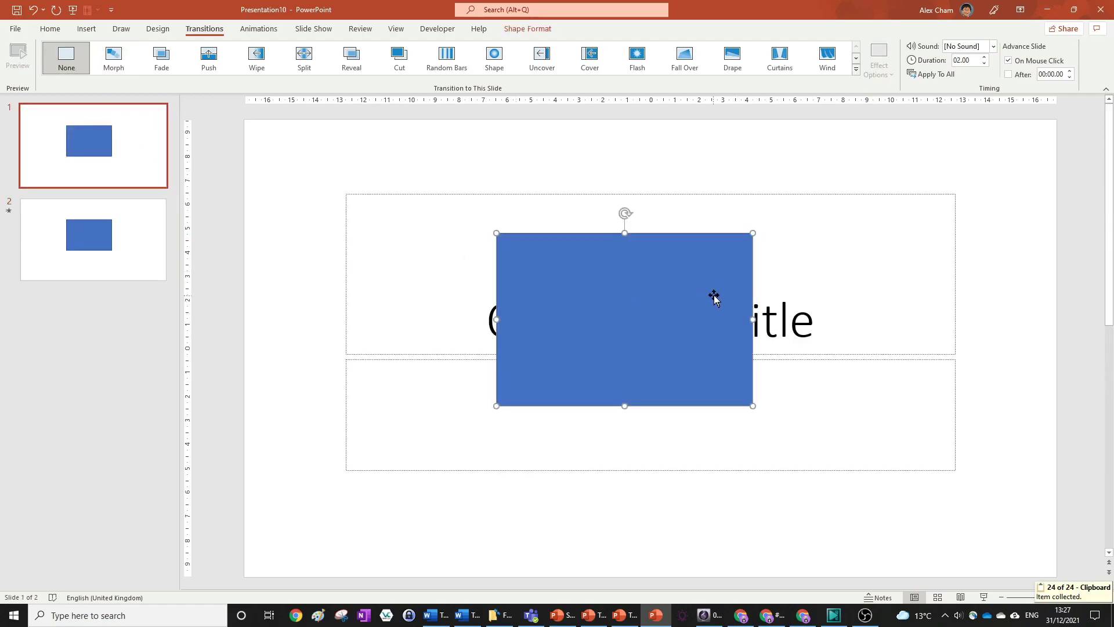
left_click_drag(714, 296, 475, 434)
left_click(50, 29)
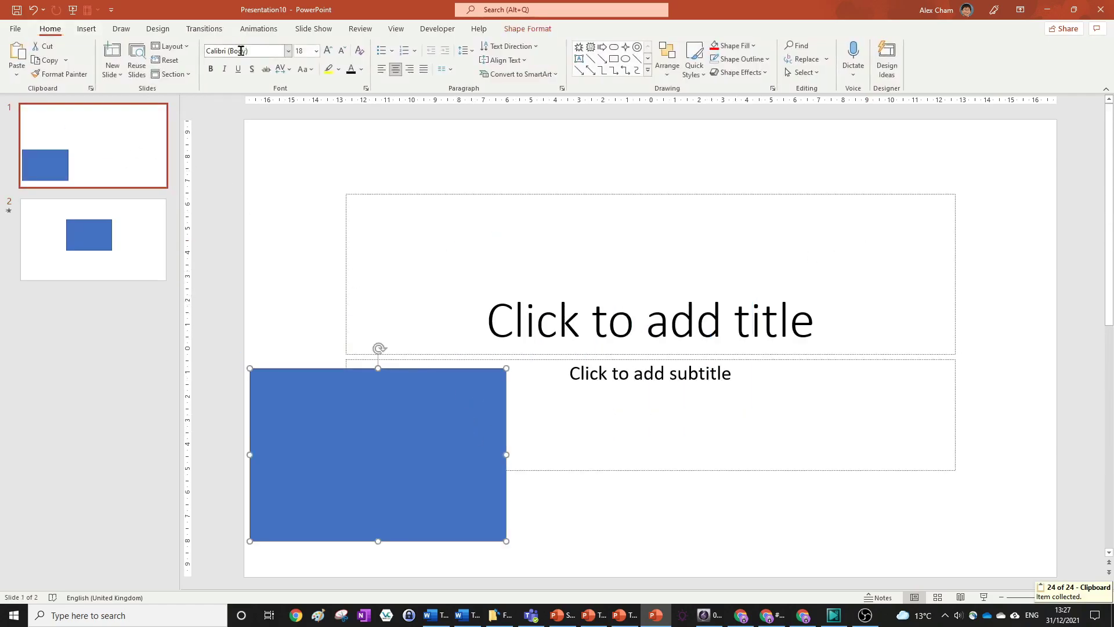
left_click(169, 45)
left_click(188, 196)
mouse_move(376, 426)
left_mouse_down()
mouse_move(423, 428)
mouse_move(385, 430)
left_mouse_up()
left_click(708, 329)
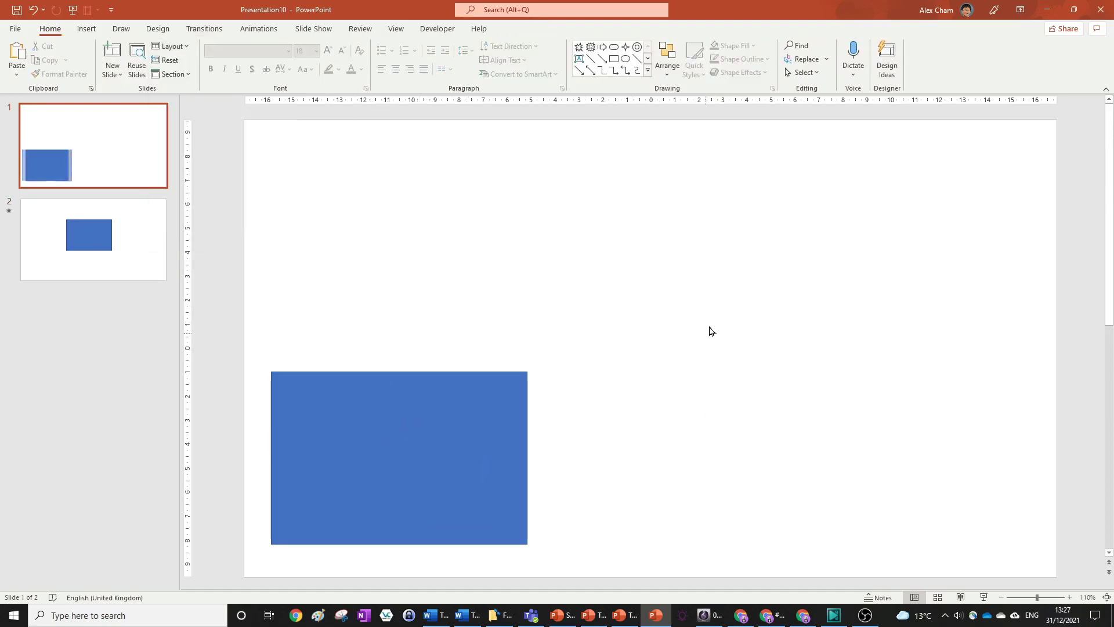
Preview the Morph transition on slide 2.
left_click(129, 250)
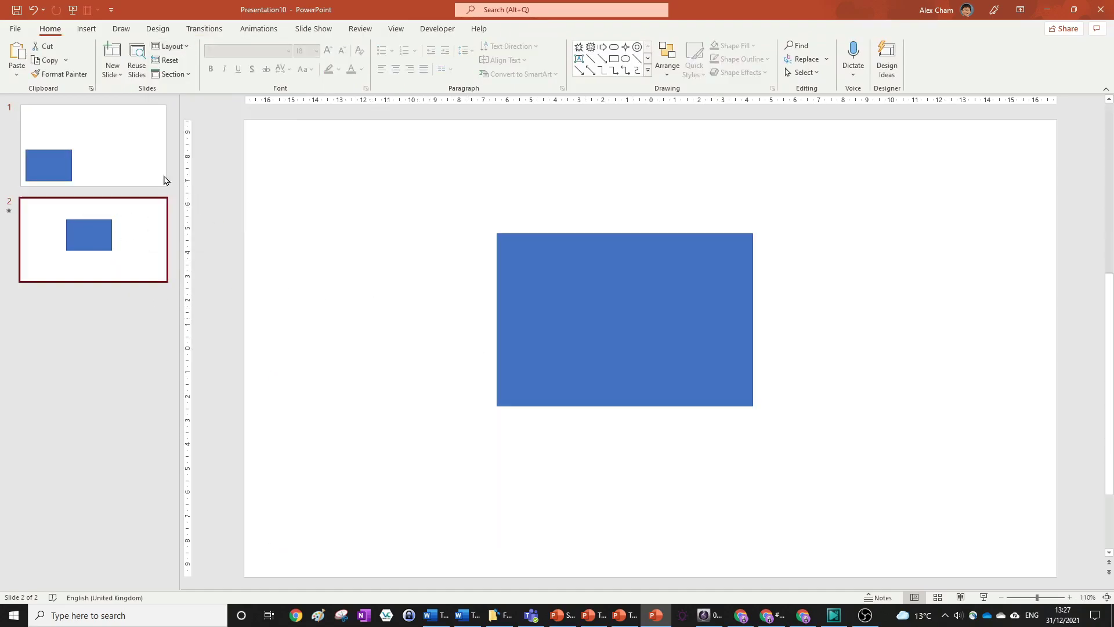
left_click(312, 29)
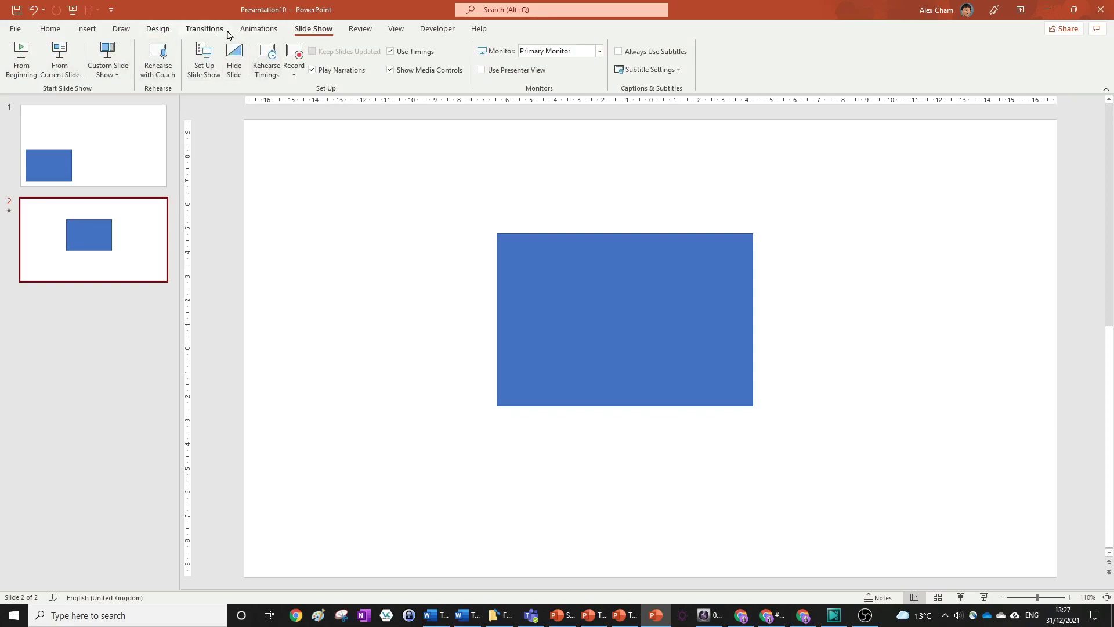
left_click(224, 31)
left_click(255, 30)
left_click(205, 29)
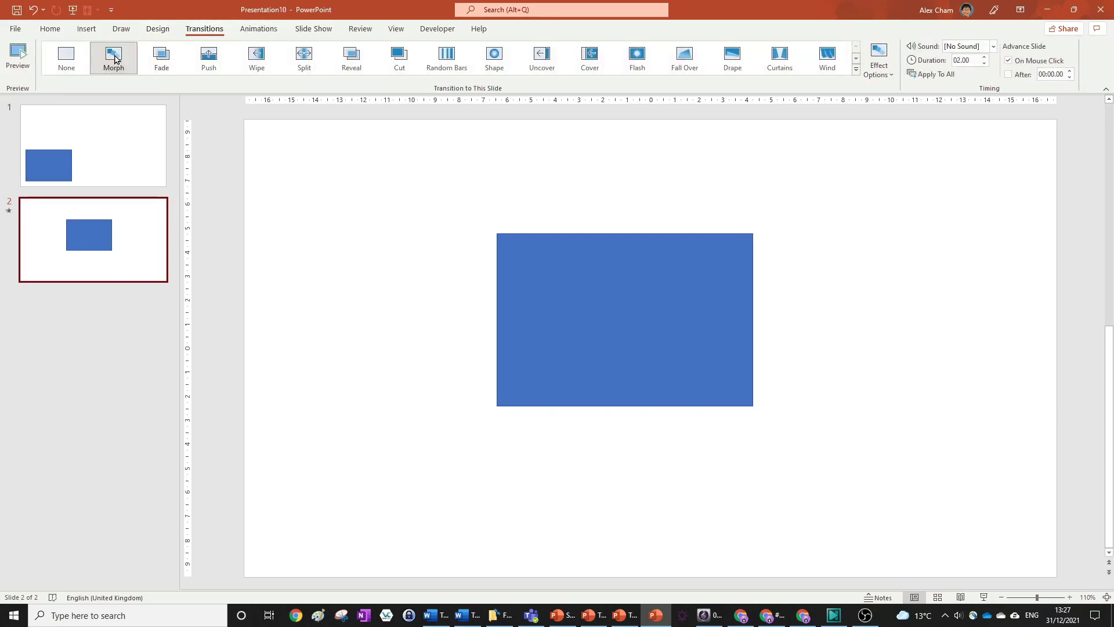
left_click(114, 58)
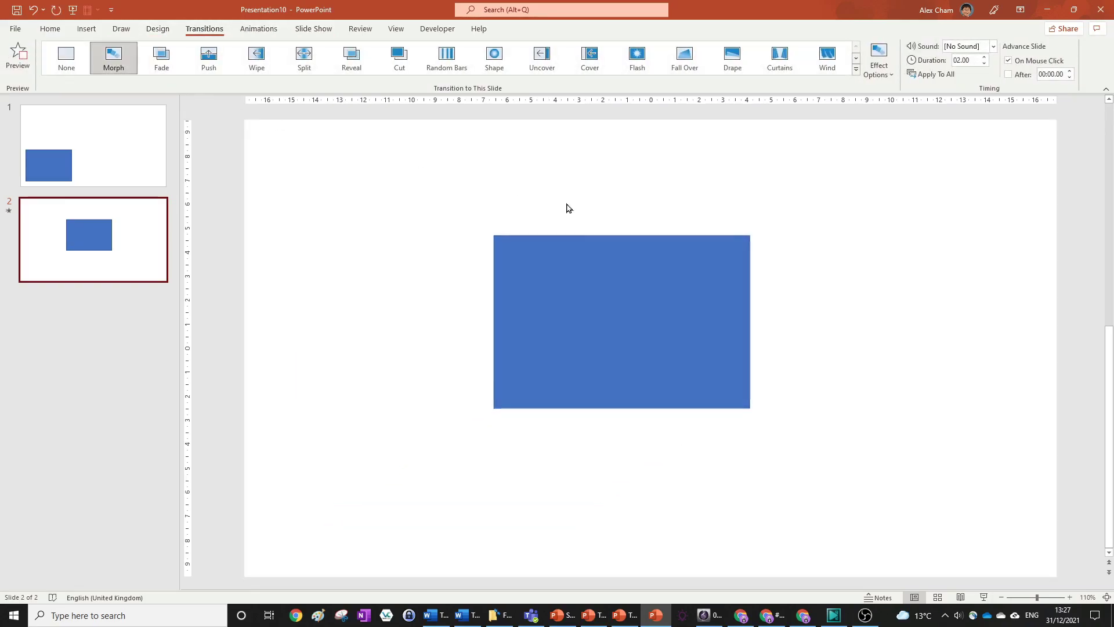
Shrink slide 1's rectangle into a small square and preview Morph again on slide 2.
left_click(87, 171)
left_click(458, 445)
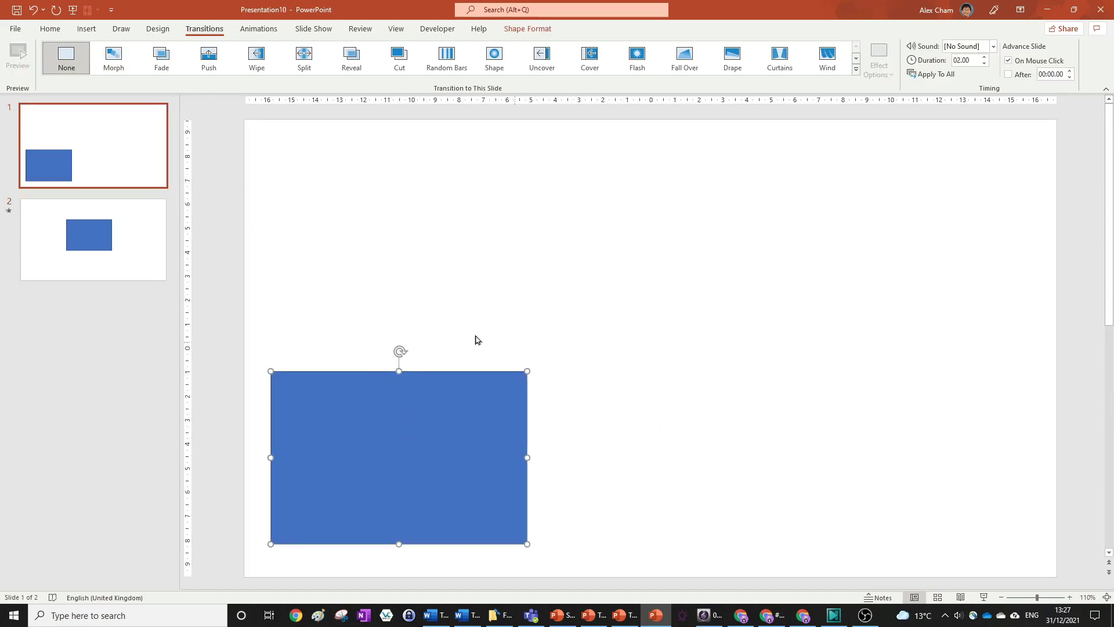
left_click(128, 174)
left_click(441, 400)
left_click_drag(527, 457, 391, 402)
left_click(51, 244)
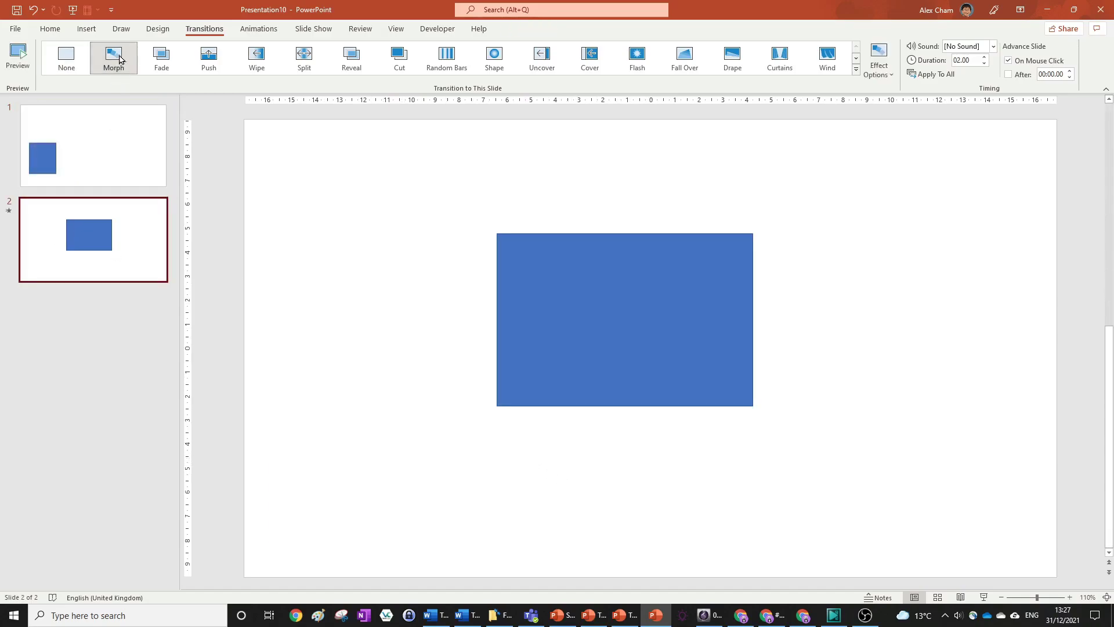
left_click(121, 59)
Delete the square from slide 1.
key("Up")
left_click_drag(514, 543, 229, 256)
key("Delete")
Delete the blue rectangle from slide 2.
left_click(120, 246)
left_click(522, 394)
key("Delete")
Add a text box of filler text on slide 1, enlarge the font twice and resize it.
left_click(110, 145)
left_click(49, 29)
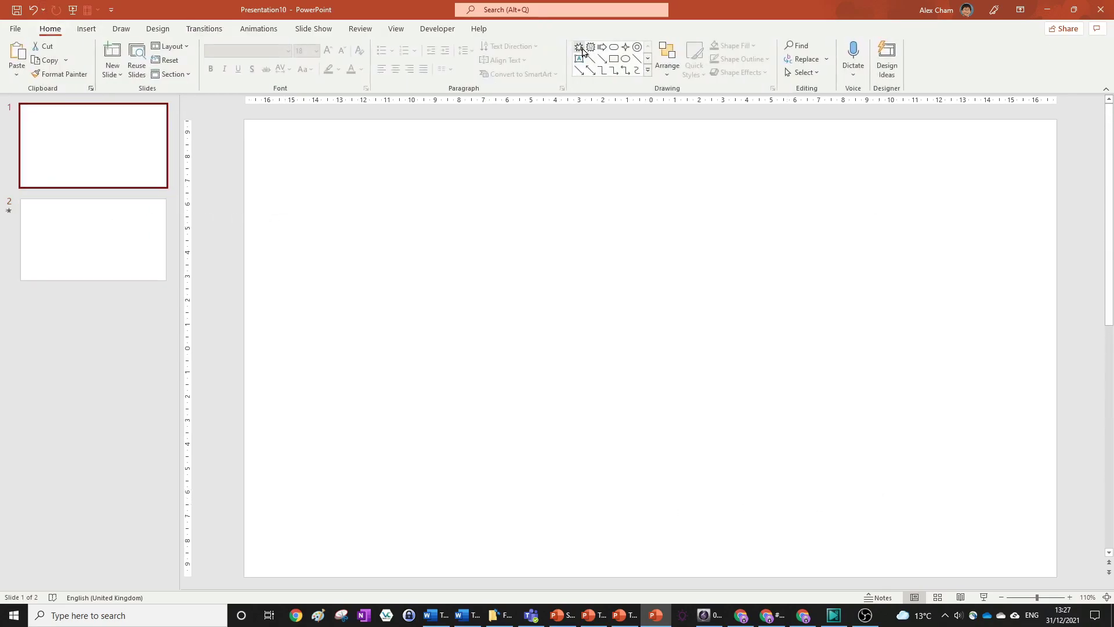
left_click(579, 58)
left_click(451, 316)
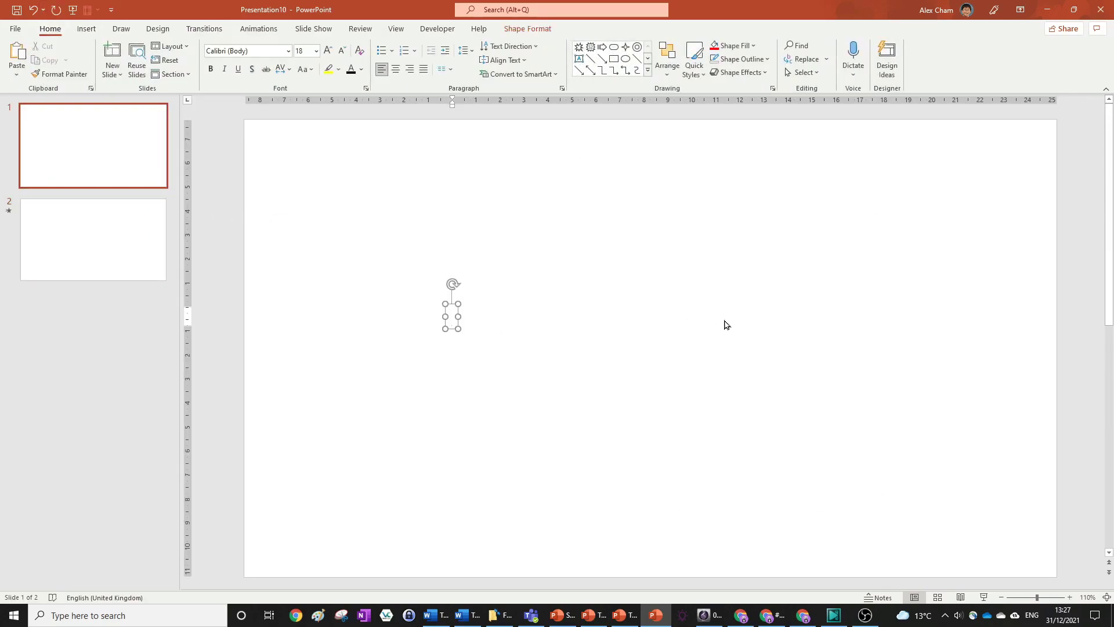
type("Heiohfioeahngvoadngo ihfiodfnodasgboeafb sioa fh")
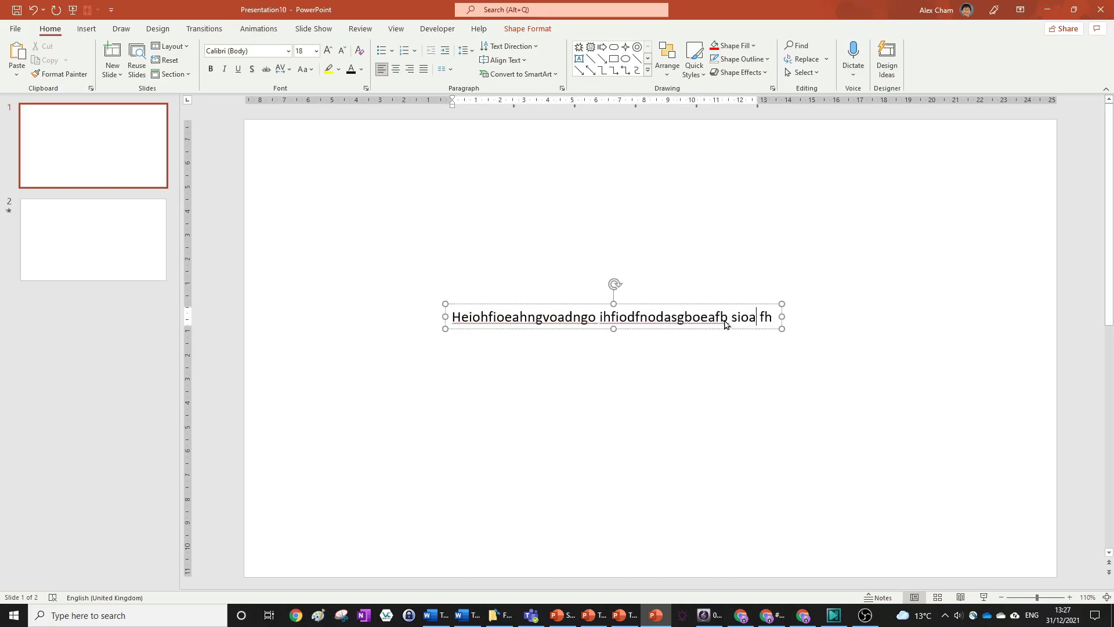
type("weap fsai hioea fgbwioaioa gboieagbwuoatbhwuoa bhowua tguioea")
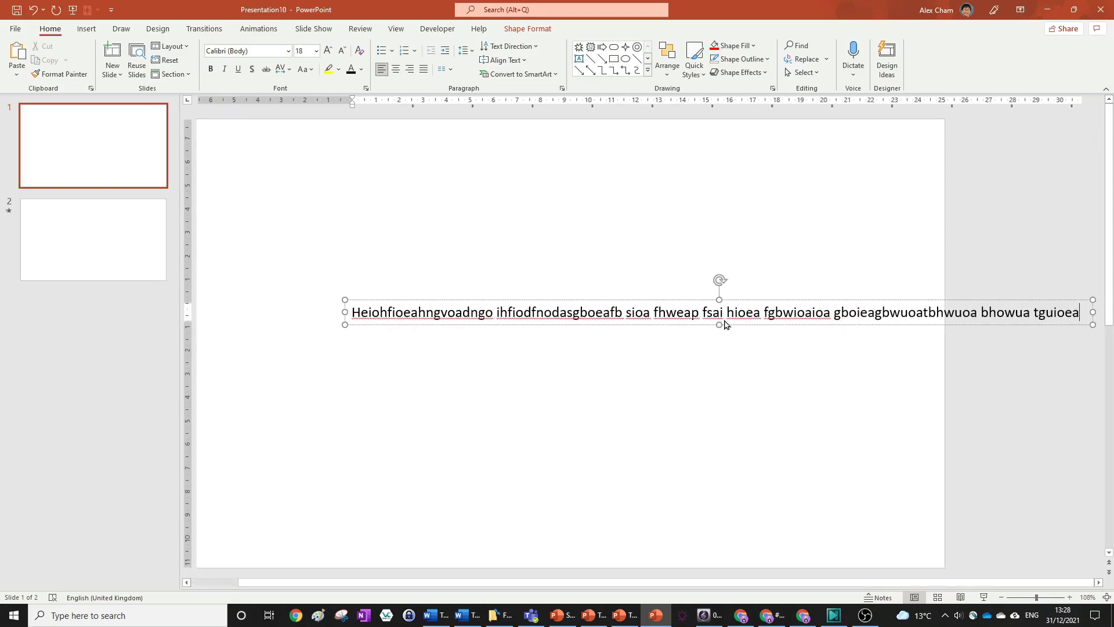
left_click_drag(1094, 310, 683, 316)
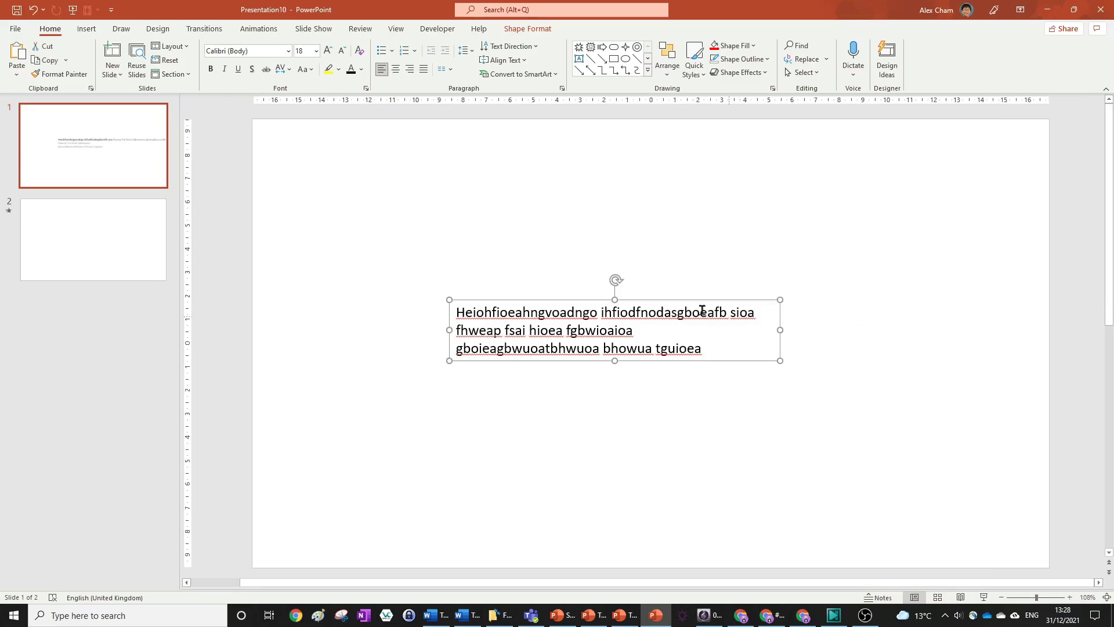
left_click(328, 50)
left_click(327, 51)
left_click(328, 51)
left_click(328, 51)
left_click(328, 50)
left_click(328, 51)
left_click_drag(777, 437, 915, 373)
Add a text box of filler text on slide 2.
left_click(129, 277)
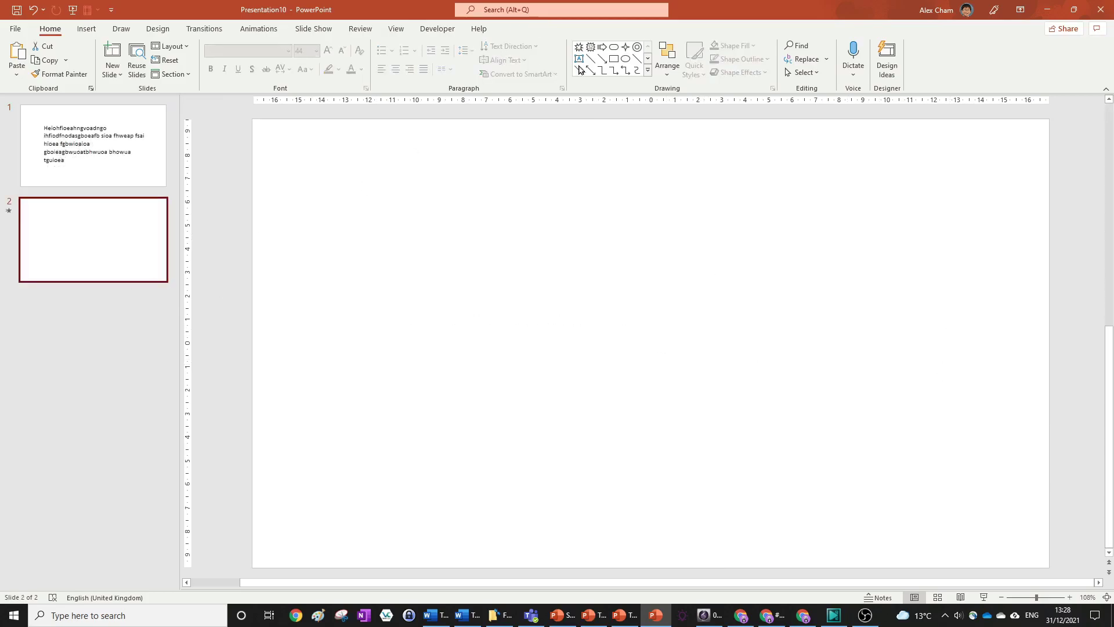
left_click(483, 309)
type("fda")
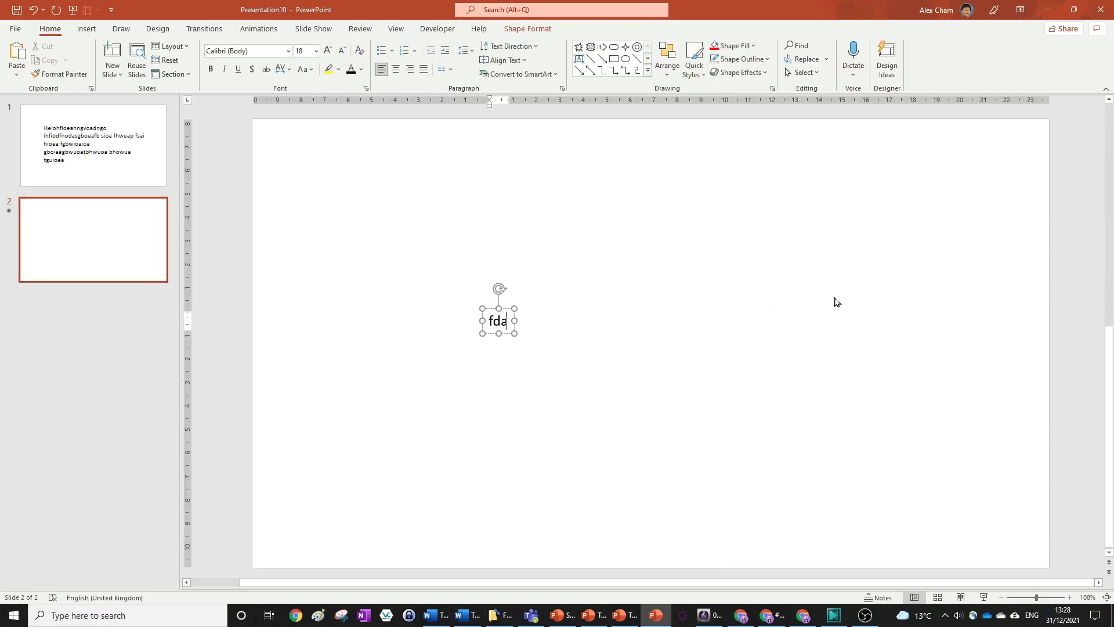
type("suit rbhwkeasd fhhdartwuieasdf ga uir jwieaof hwioear hwauoi ehwaio tg")
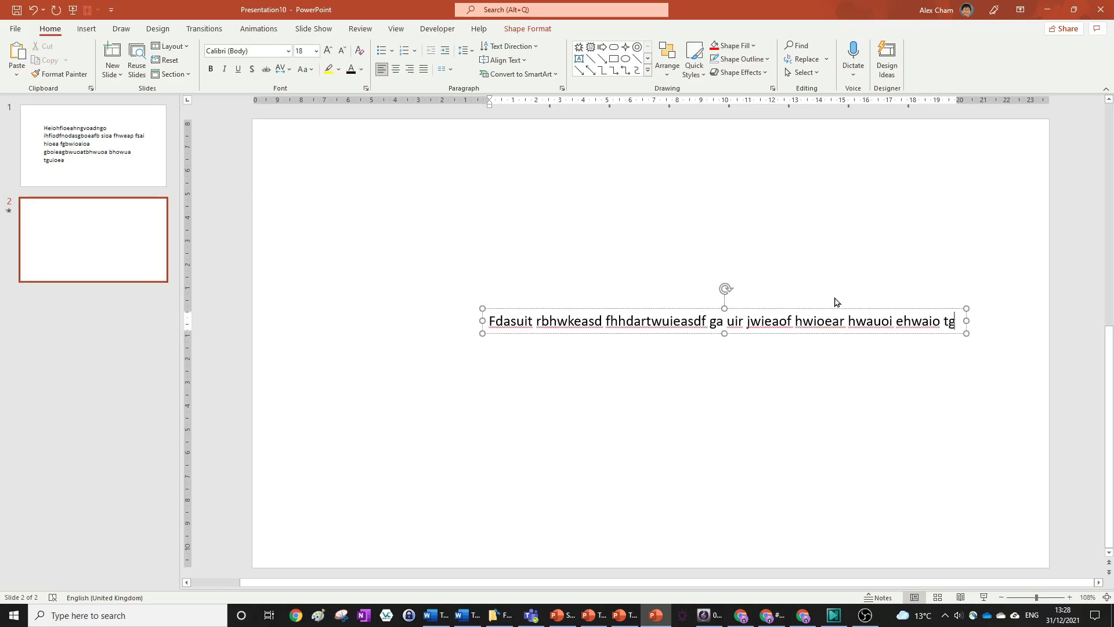
type("wuoeai fbd sarwgt uiasgerui uif")
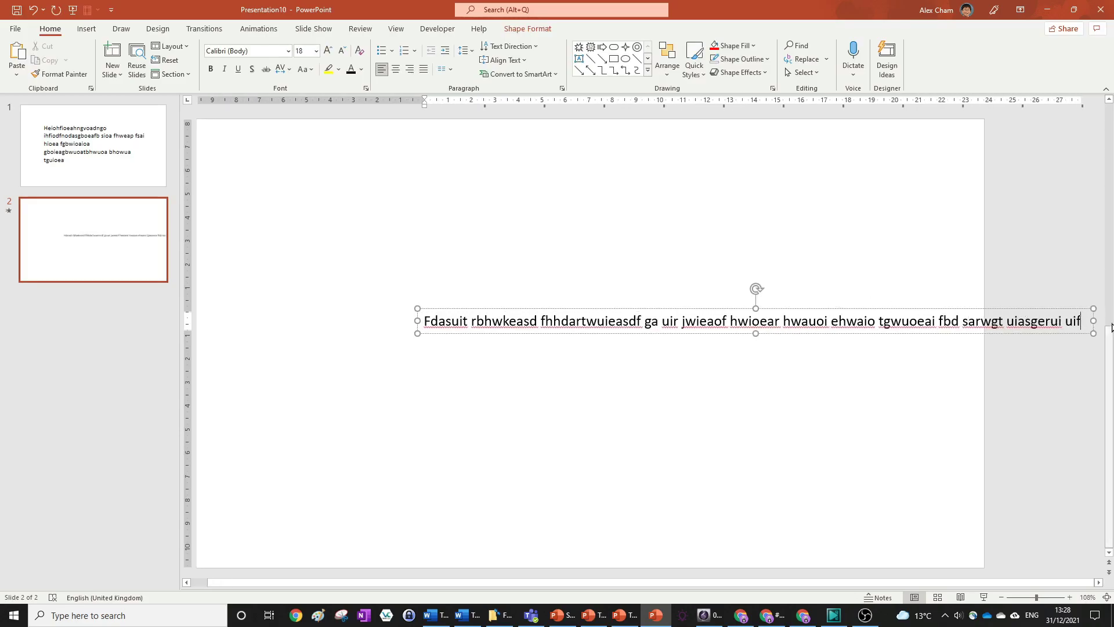
left_click(834, 303)
Enlarge slide 2's text to 40 pt, widen the box and move it up toward centre.
left_click(637, 305)
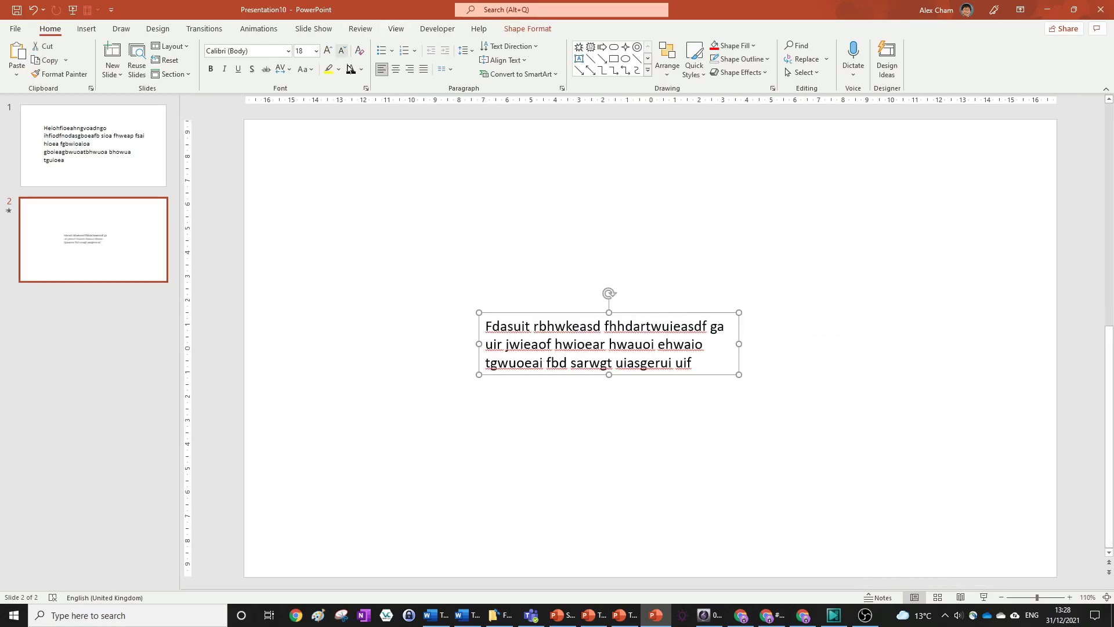
left_click(328, 51)
left_click(327, 51)
left_click(327, 51)
left_click(327, 52)
left_click(328, 51)
left_click(327, 51)
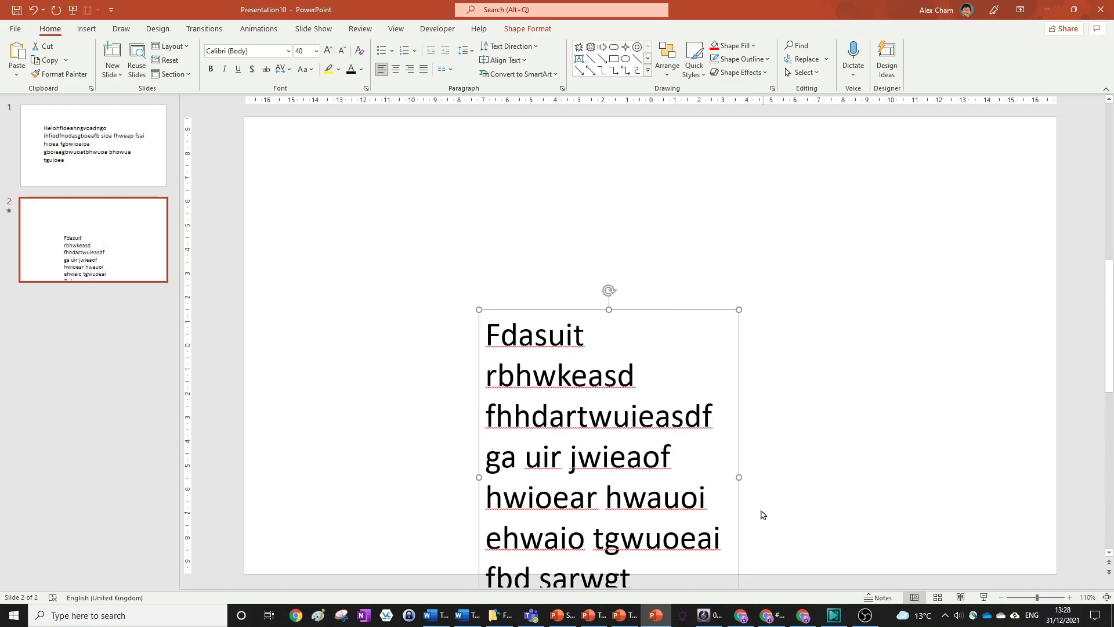
left_click_drag(735, 477, 826, 480)
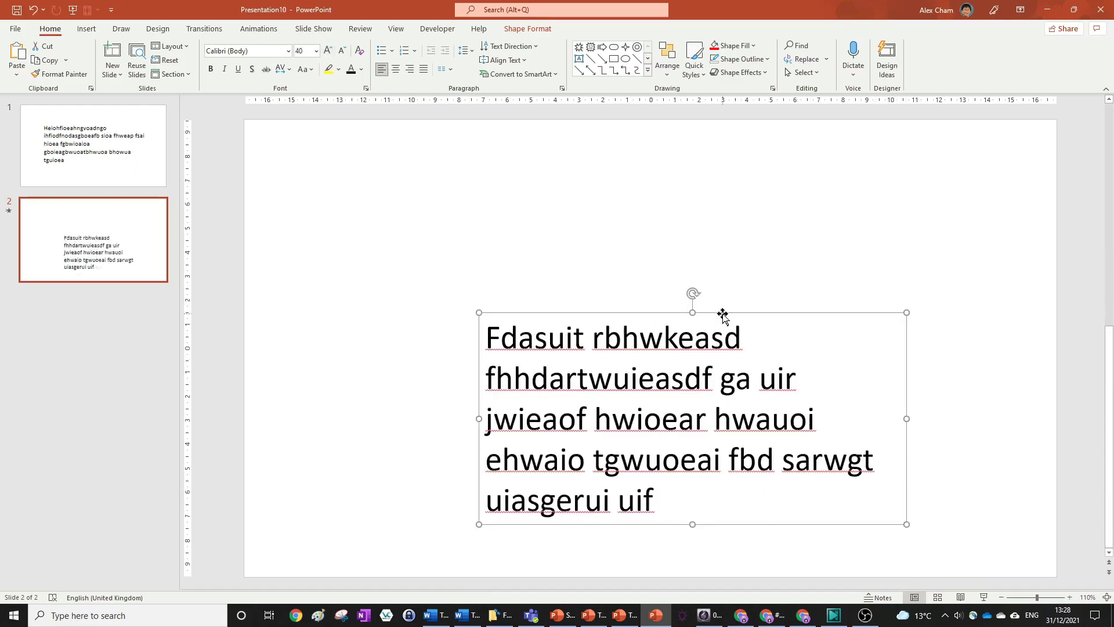
left_click_drag(721, 311, 681, 242)
left_click(420, 192)
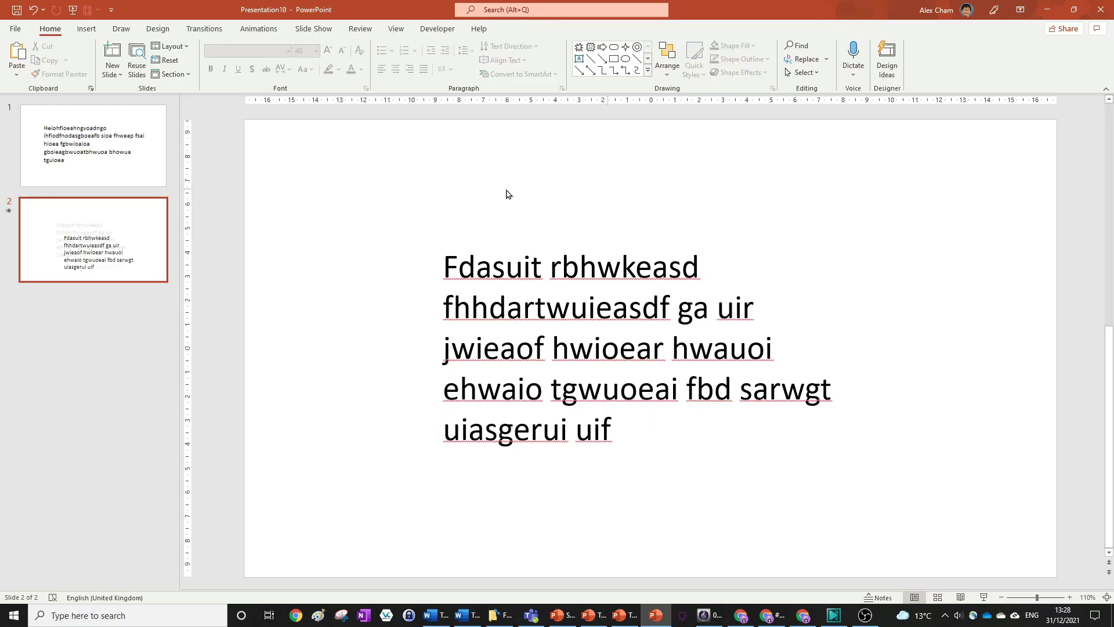
left_click(90, 177)
left_click(87, 248)
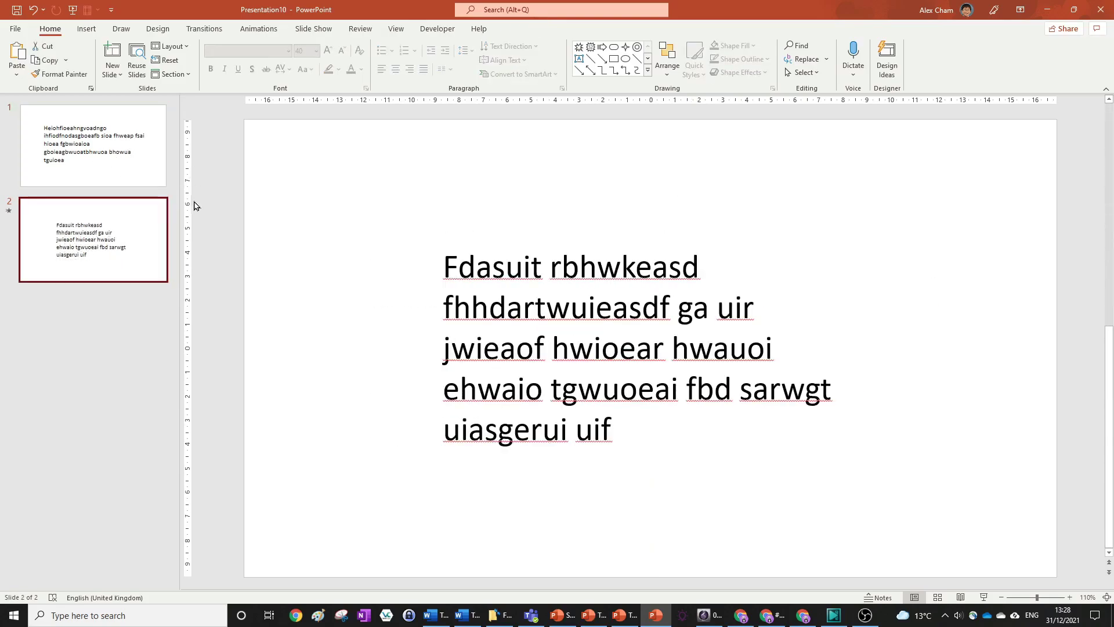
Apply Morph to slide 2 and set its effect option to Characters.
left_click(219, 29)
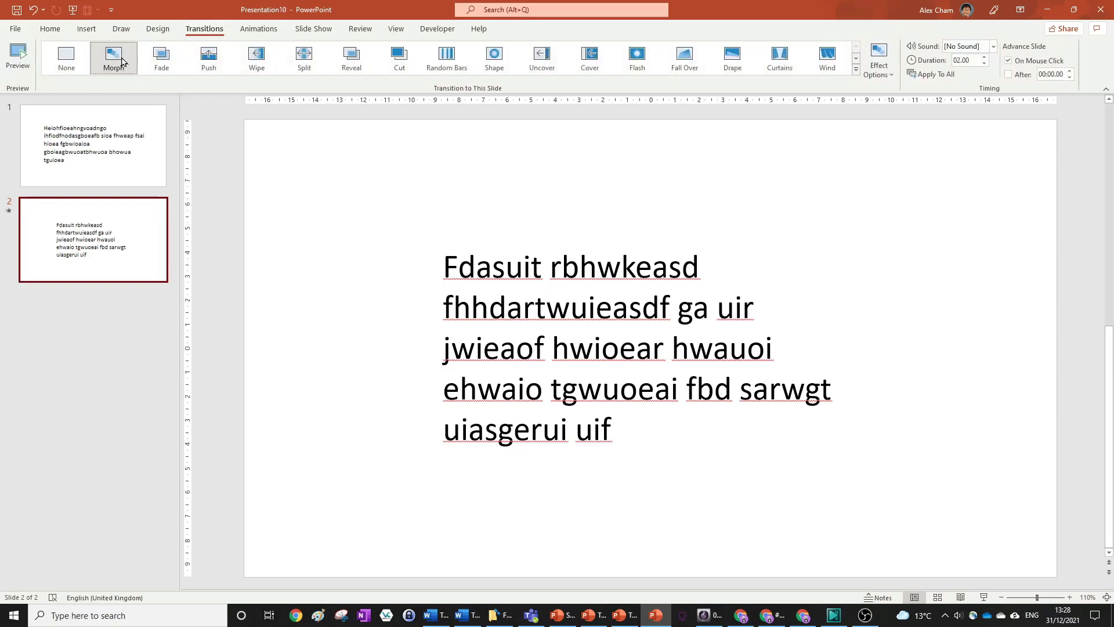
left_click(119, 60)
left_click(886, 66)
left_click(912, 152)
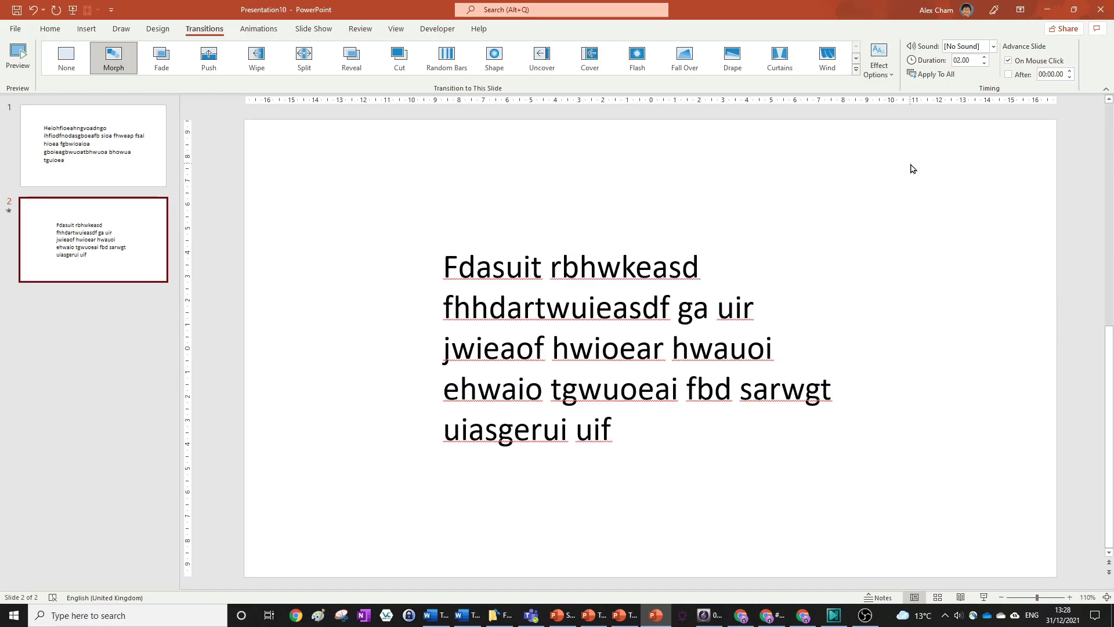
Try the Words effect option, then switch Morph back to Characters.
left_click(879, 61)
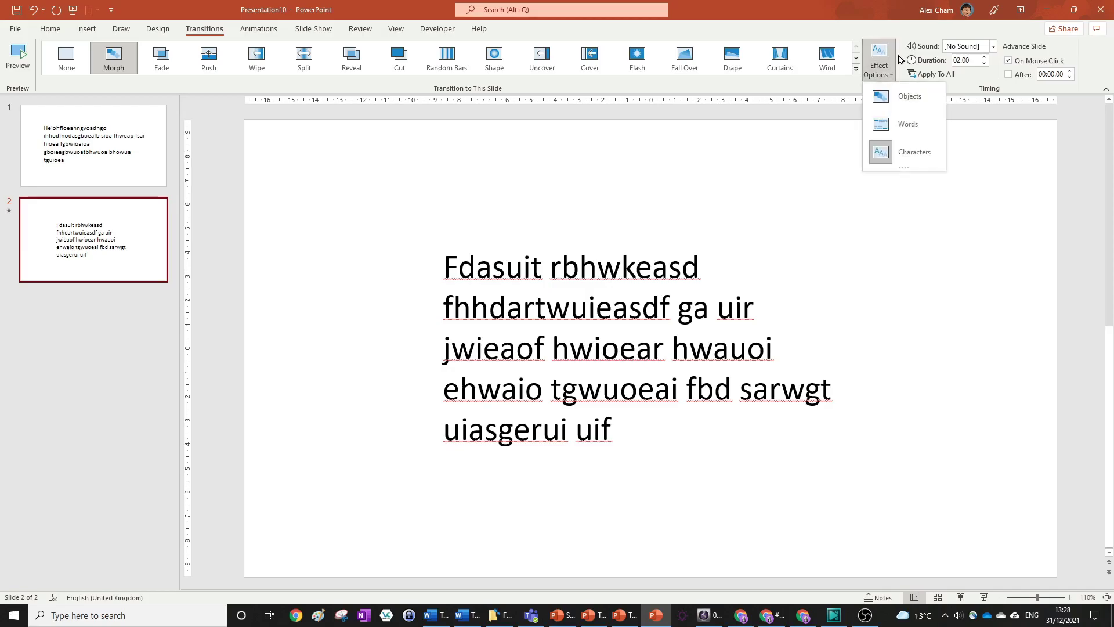
left_click(900, 124)
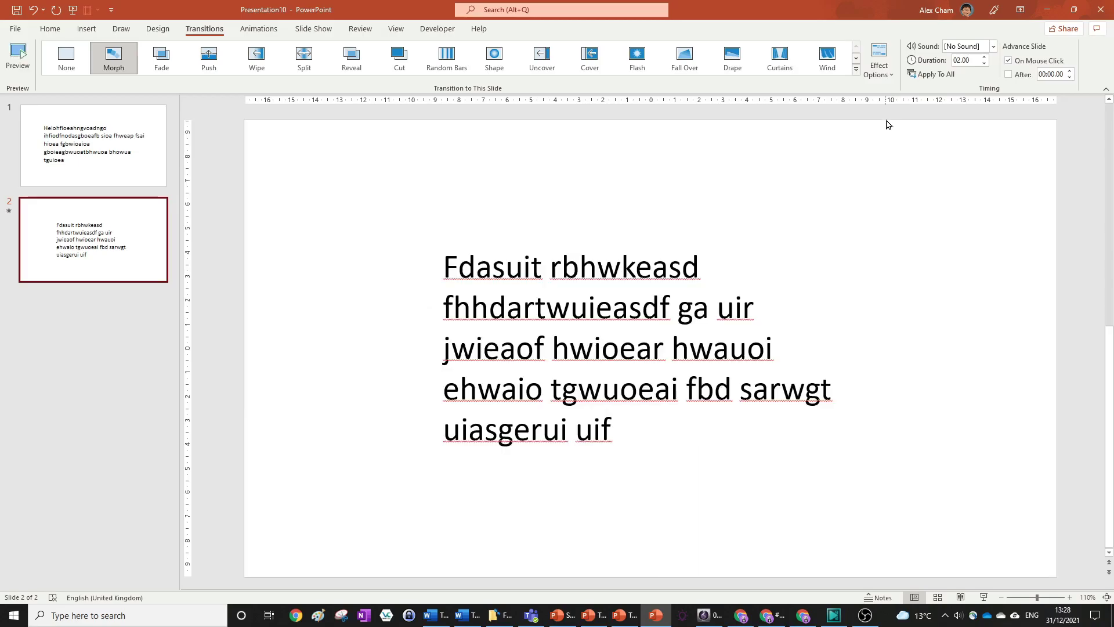
left_click(878, 61)
left_click(916, 160)
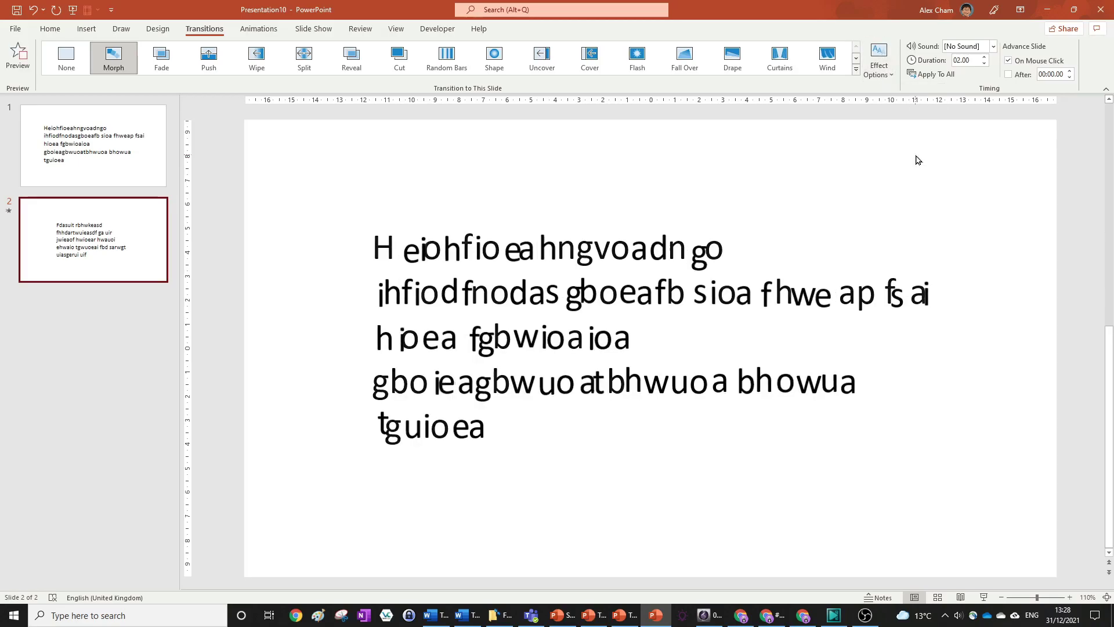
left_click(97, 174)
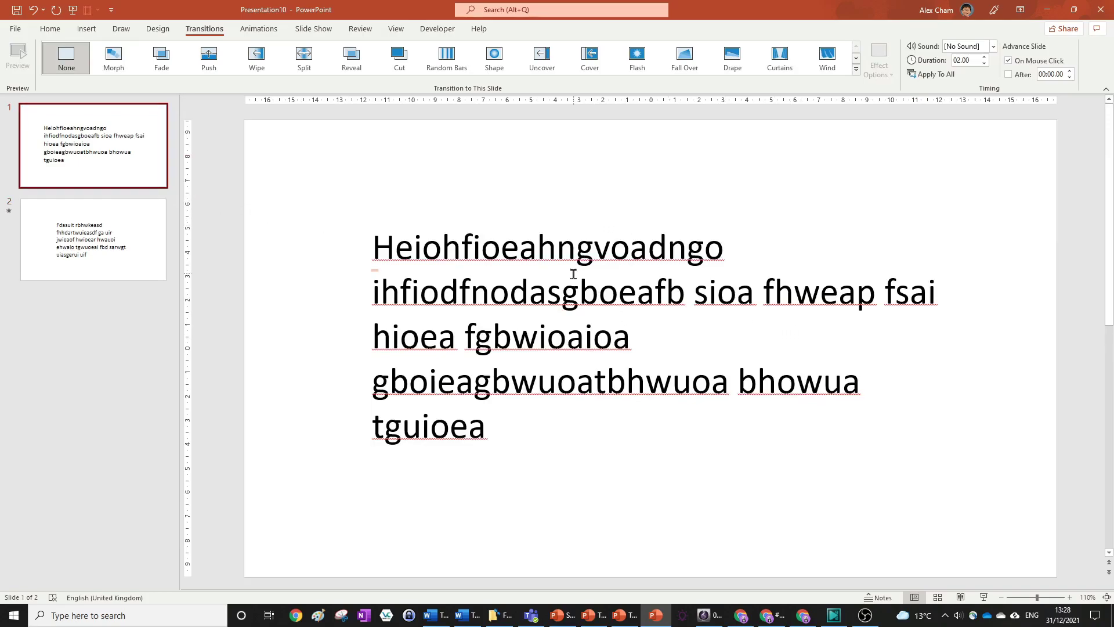
Delete the text boxes from slides 1 and 2.
left_click(638, 276)
left_click(76, 244)
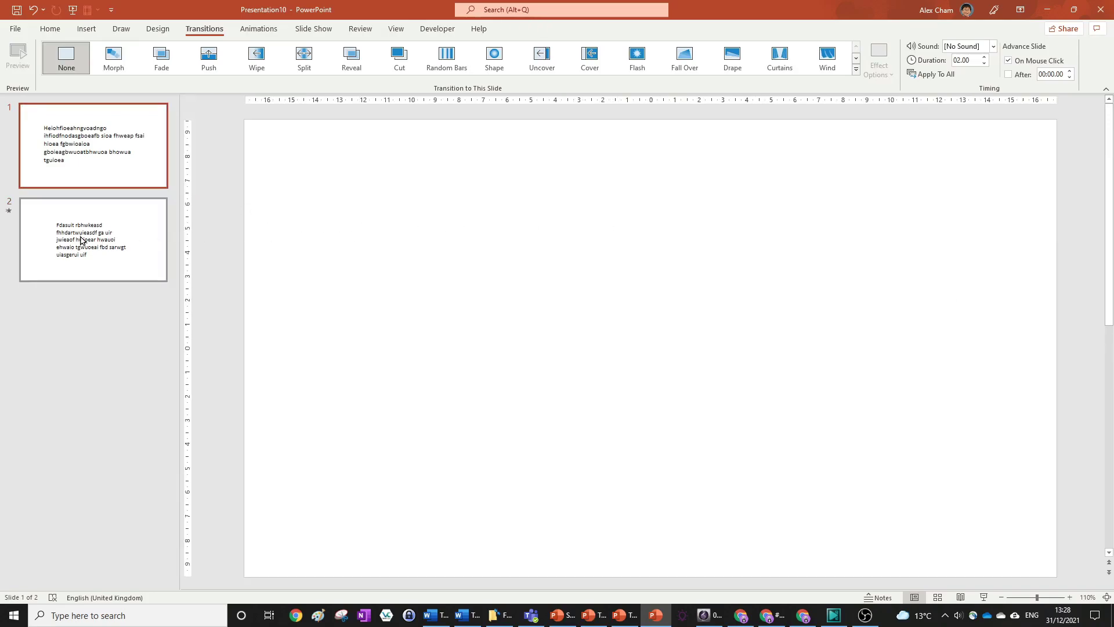
key("Delete")
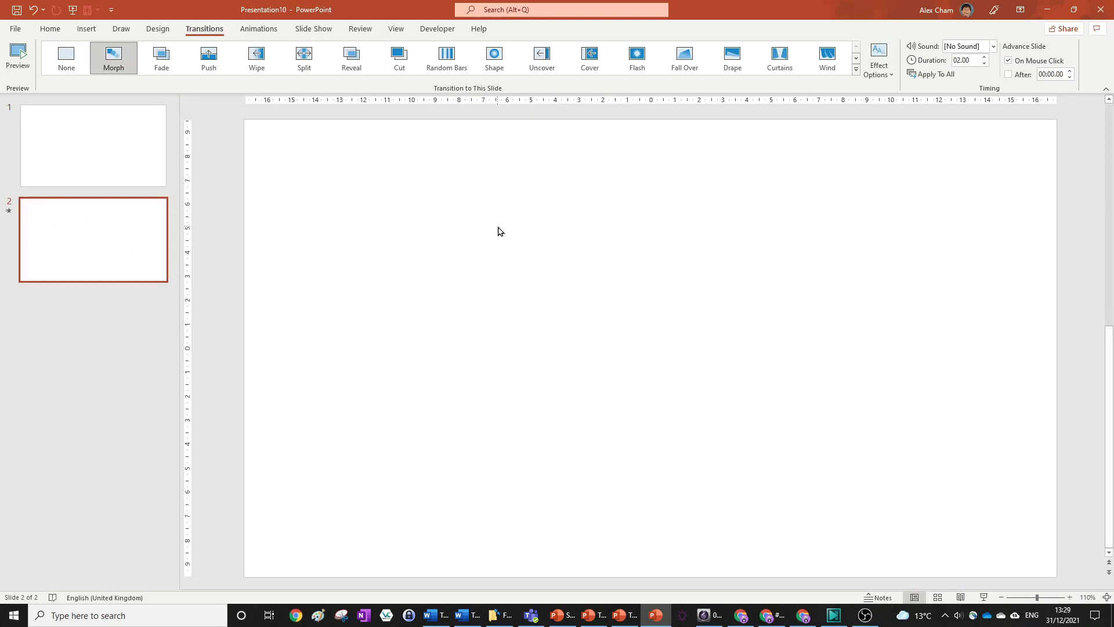
Draw a blue rectangle on slide 1 and nudge it up and left.
left_click(130, 162)
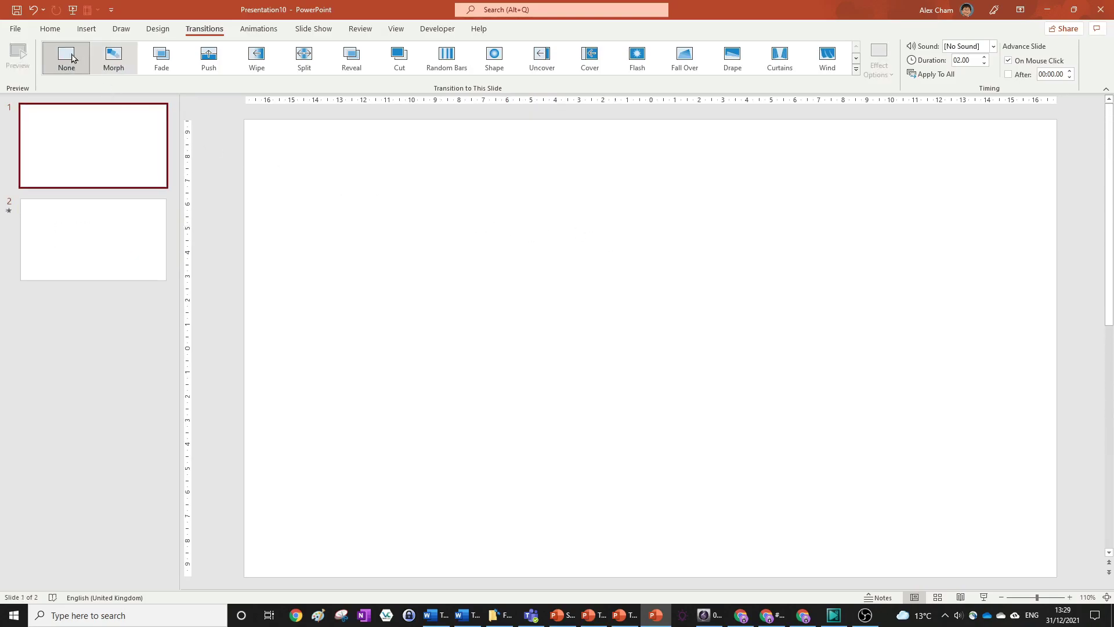
left_click(50, 29)
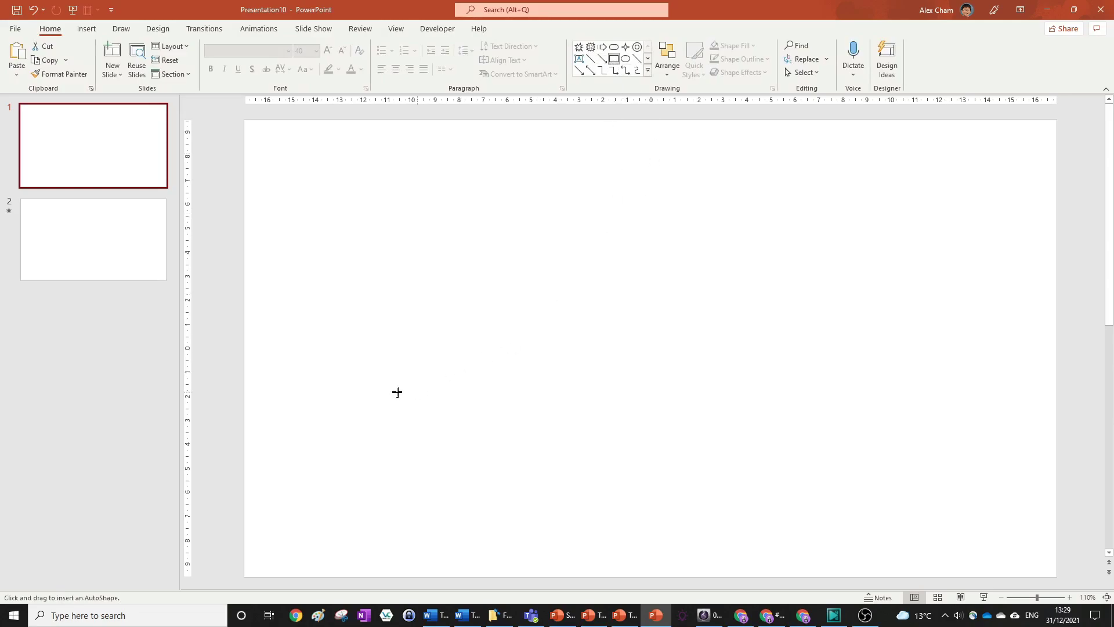
left_click_drag(374, 259, 668, 443)
left_click_drag(565, 349, 558, 323)
left_click(686, 280)
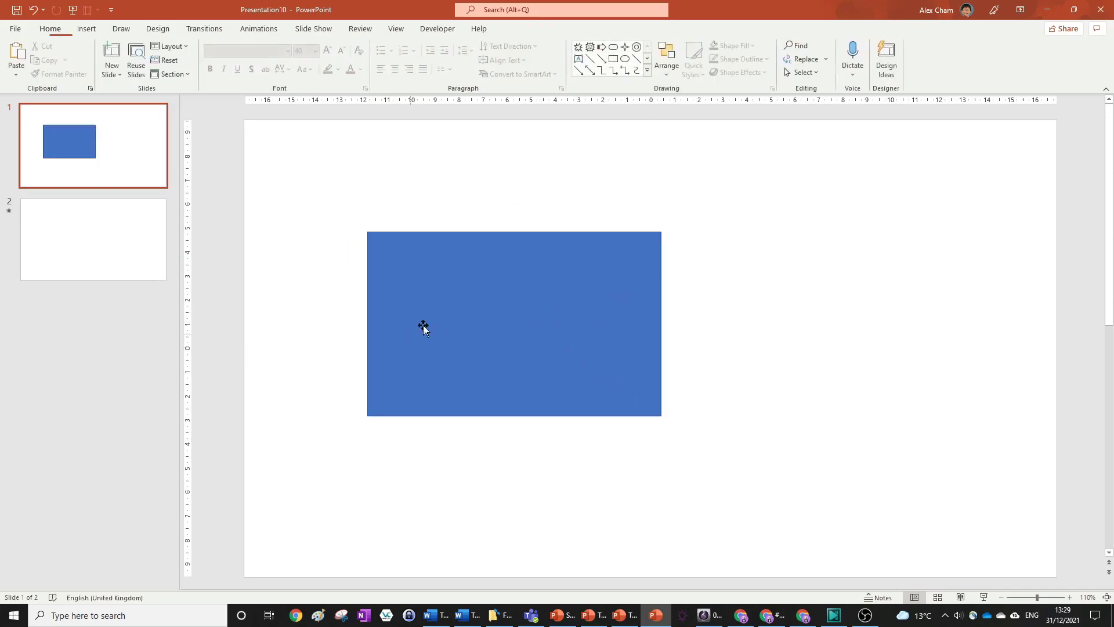
Draw a large blue oval on the empty slide 2.
left_click(433, 321)
left_click(116, 251)
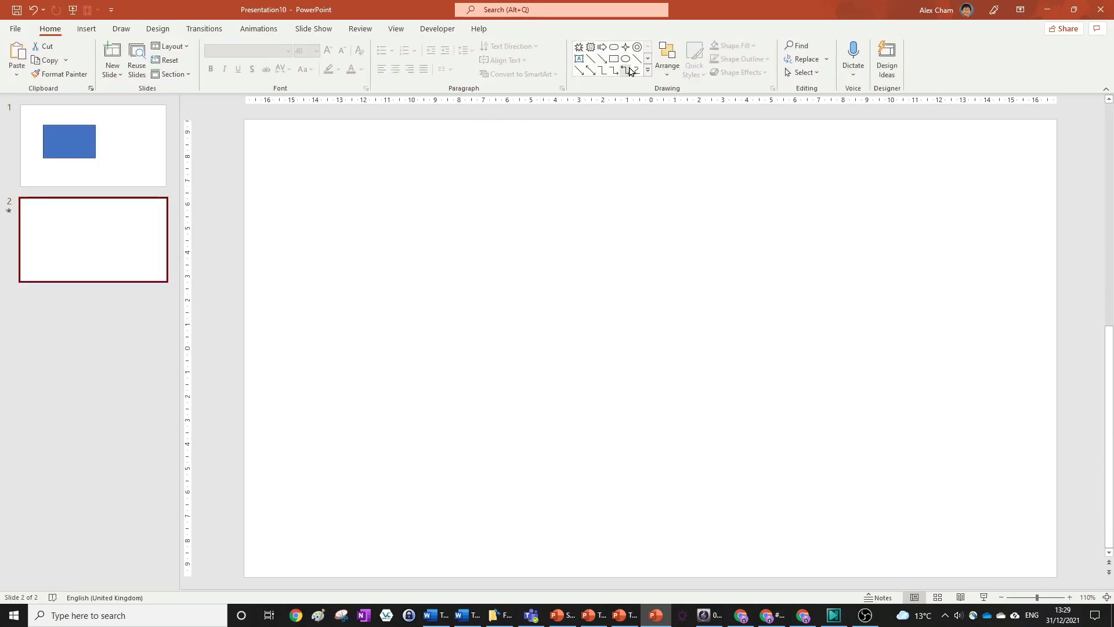
left_click_drag(451, 244, 756, 468)
left_click(144, 179)
left_click(109, 248)
Give slide 2 a Morph transition after trying Fade and Reveal.
left_click(194, 30)
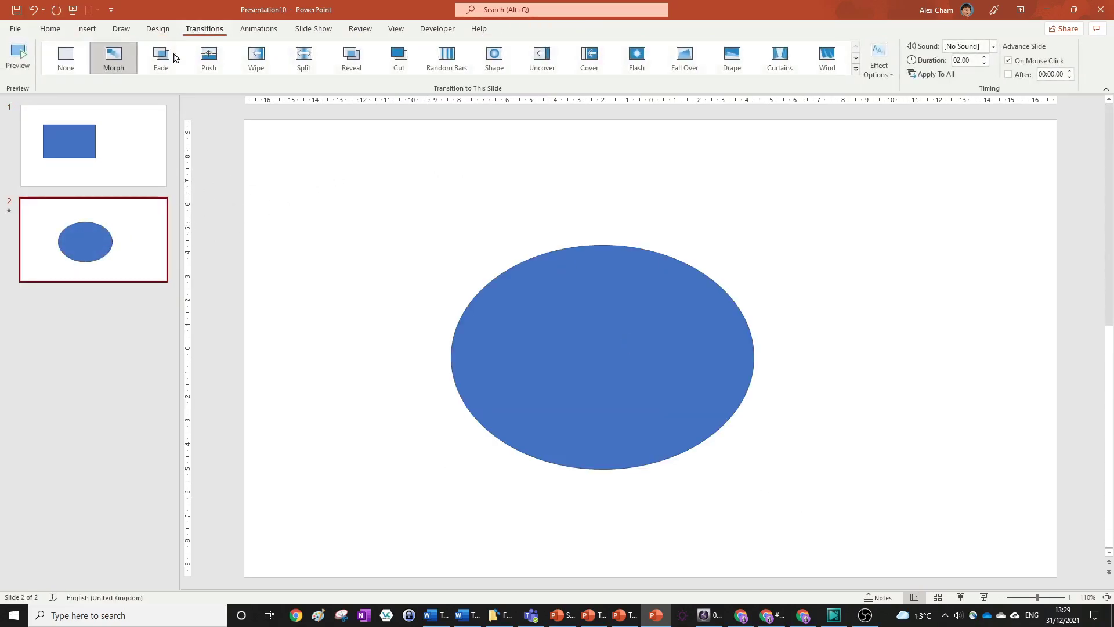
left_click(119, 58)
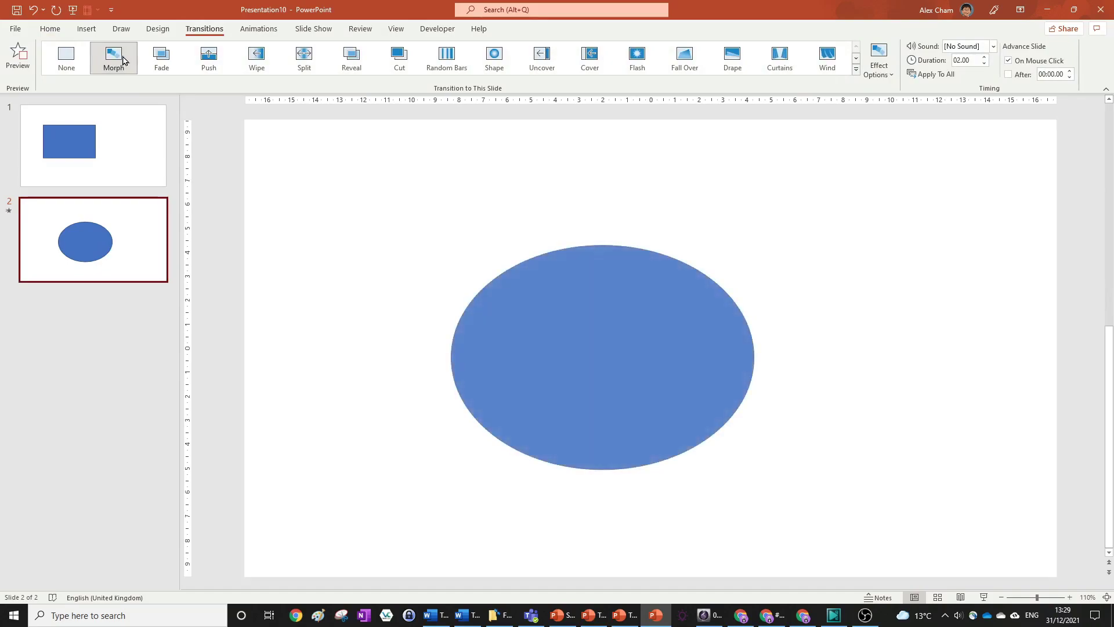
left_click(162, 56)
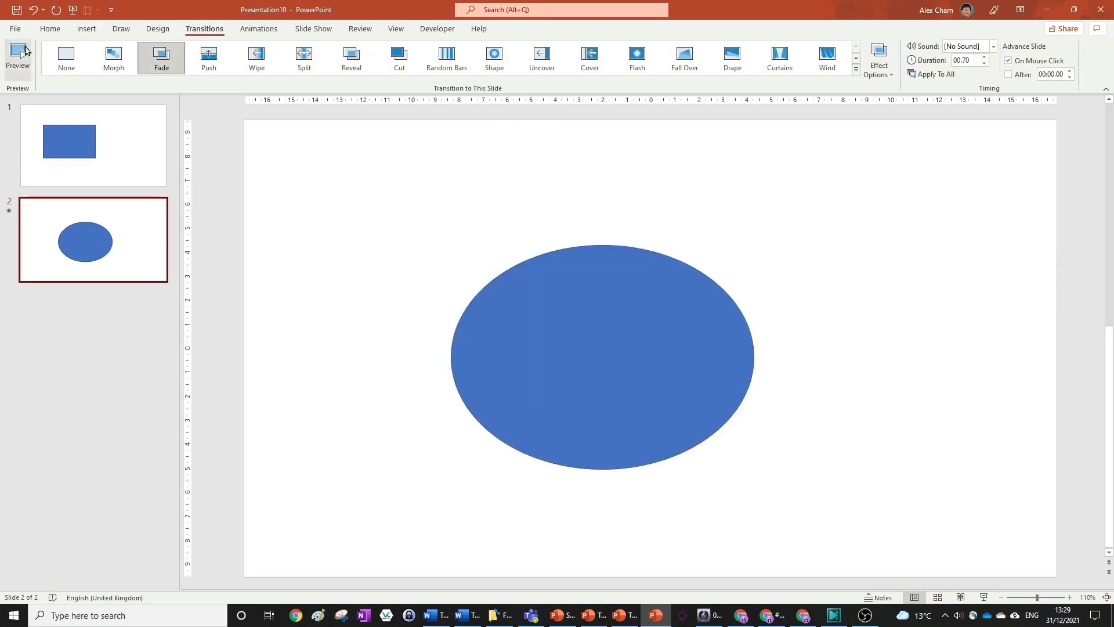
left_click(351, 58)
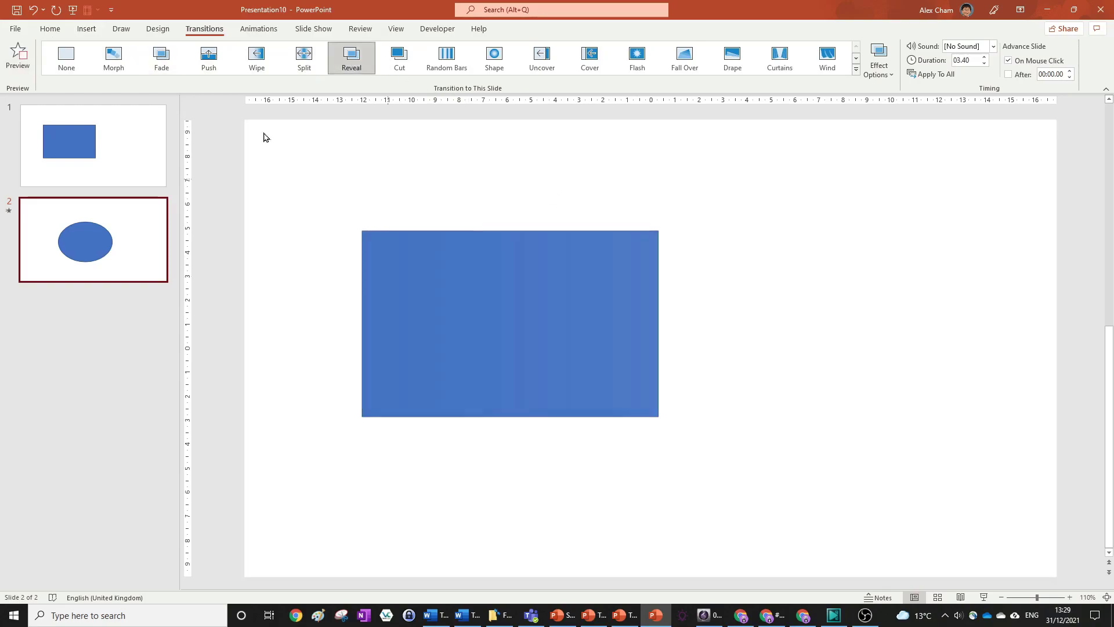
left_click(123, 70)
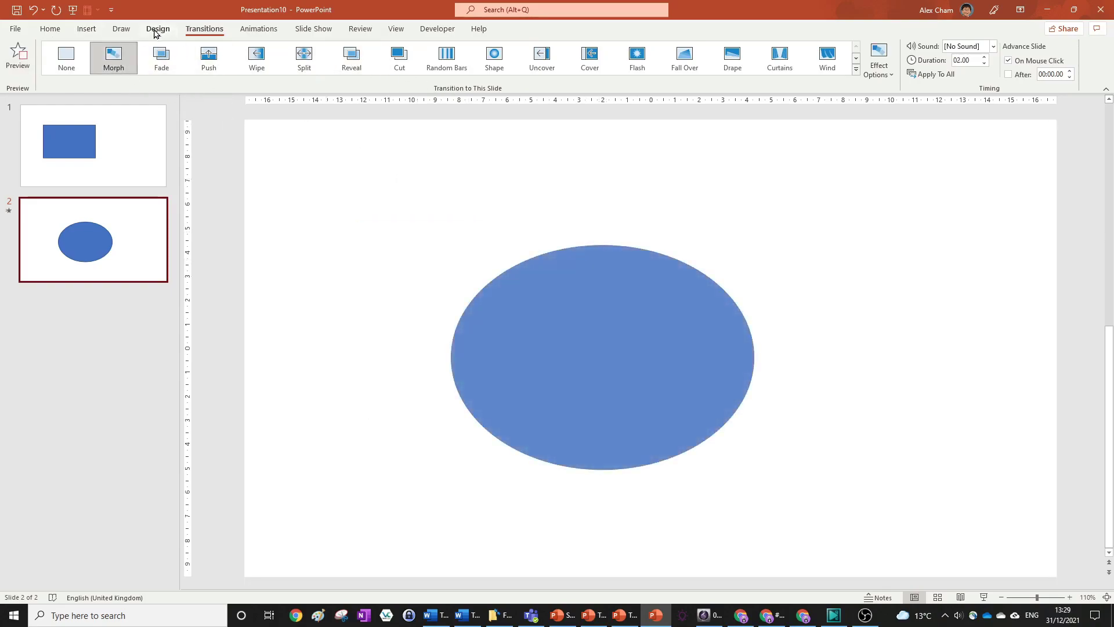
left_click(50, 29)
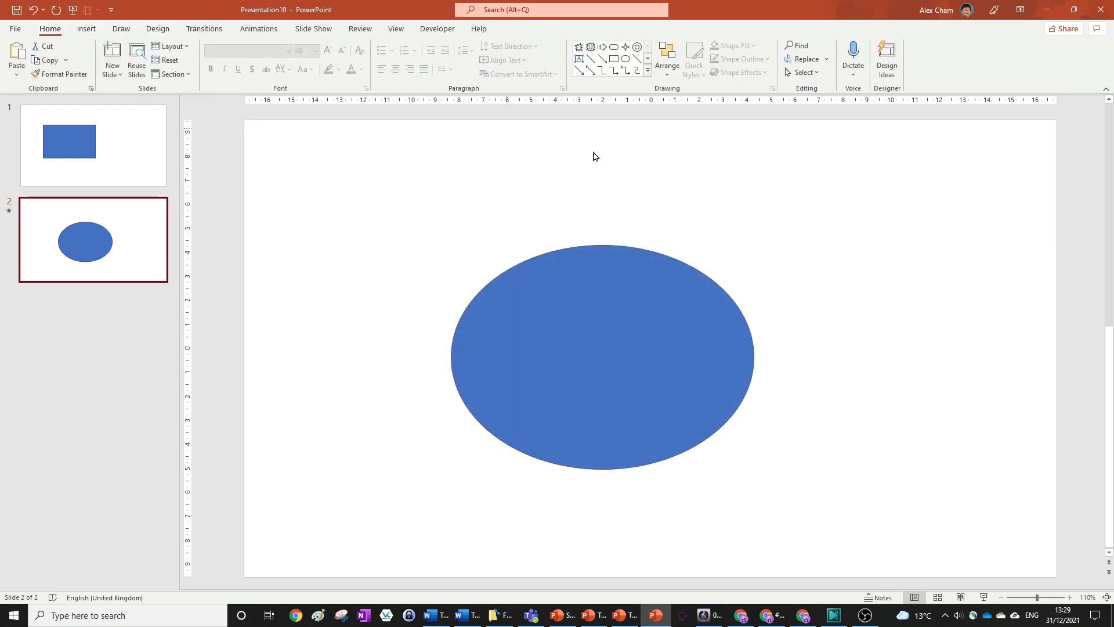
Rename slide 2's oval to !!morph in the Selection Pane and copy the name.
left_click(664, 52)
left_click(706, 291)
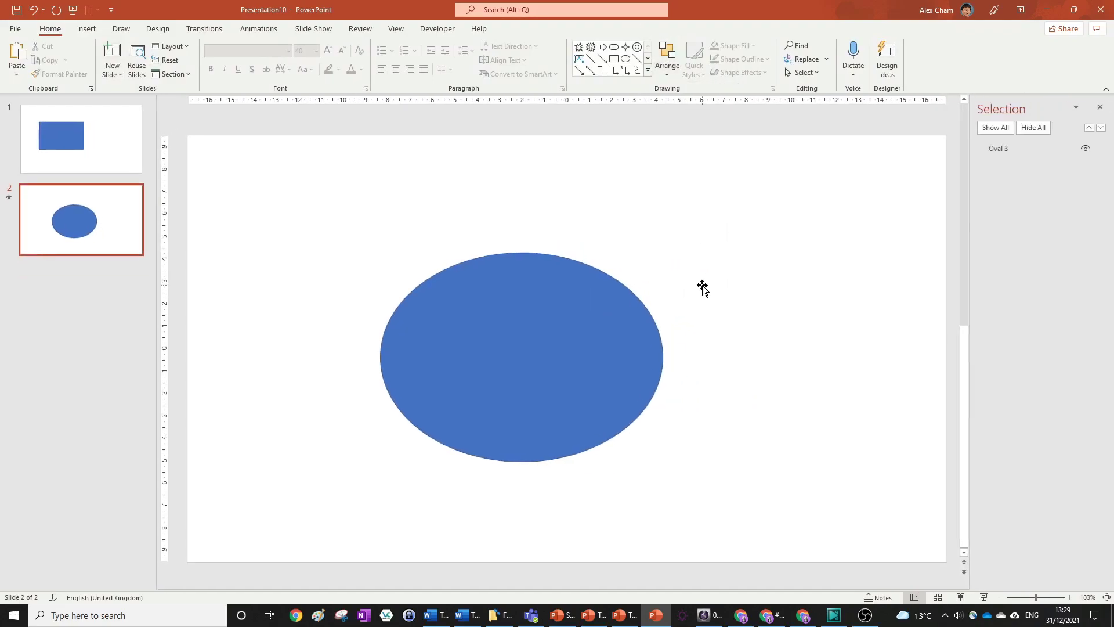
left_click(1005, 147)
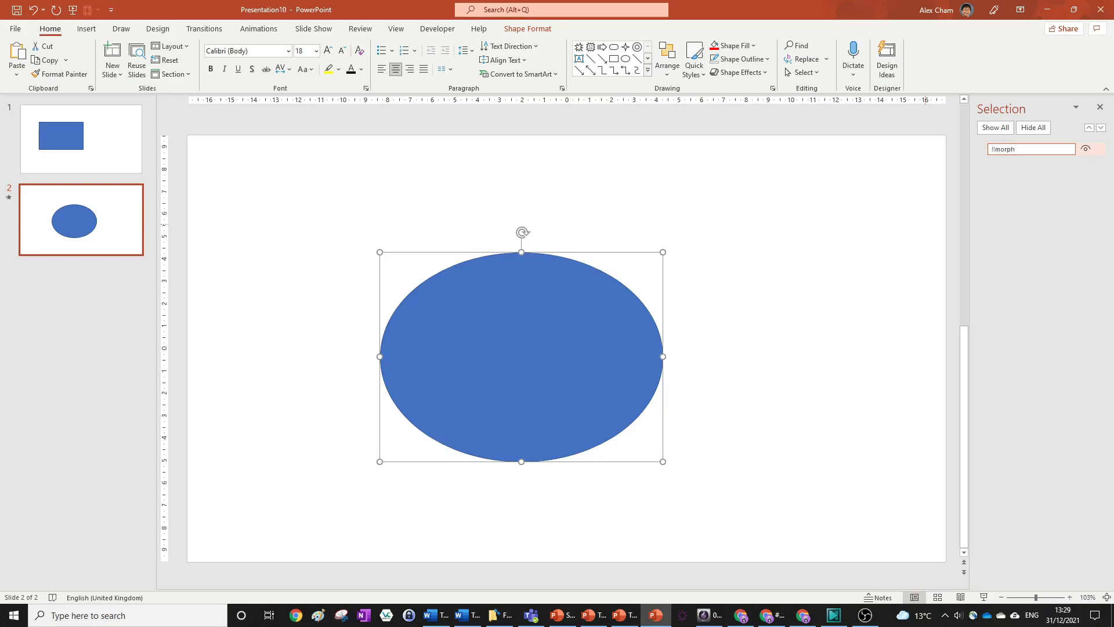
key("ctrl+c")
Name slide 1's rectangle !!morph too, then preview the Morph transition on slide 2.
left_click(79, 156)
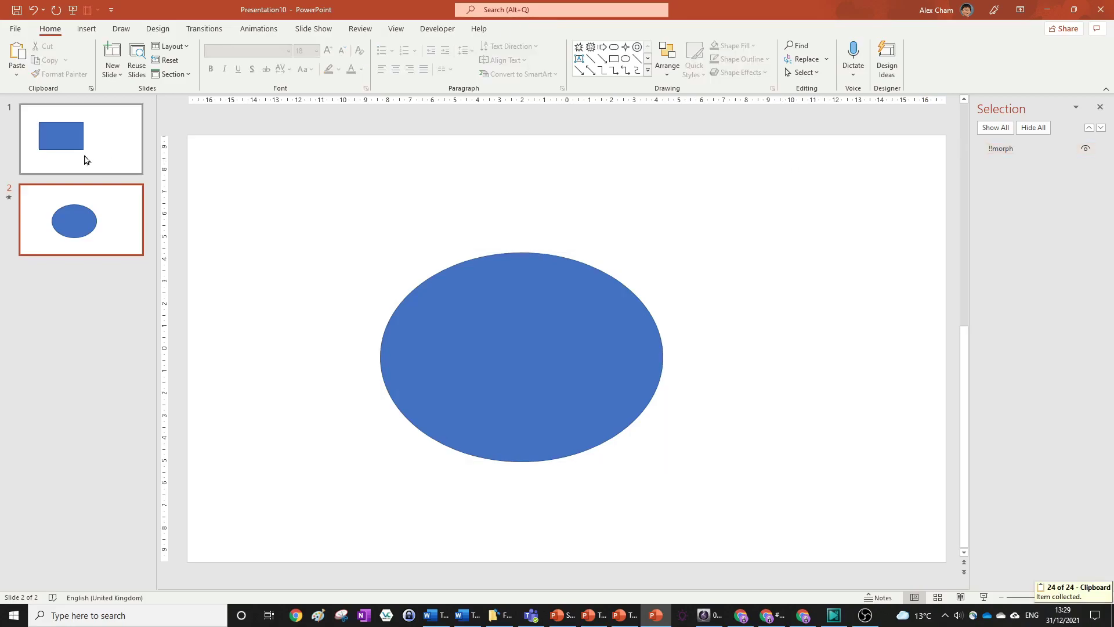
left_click(994, 151)
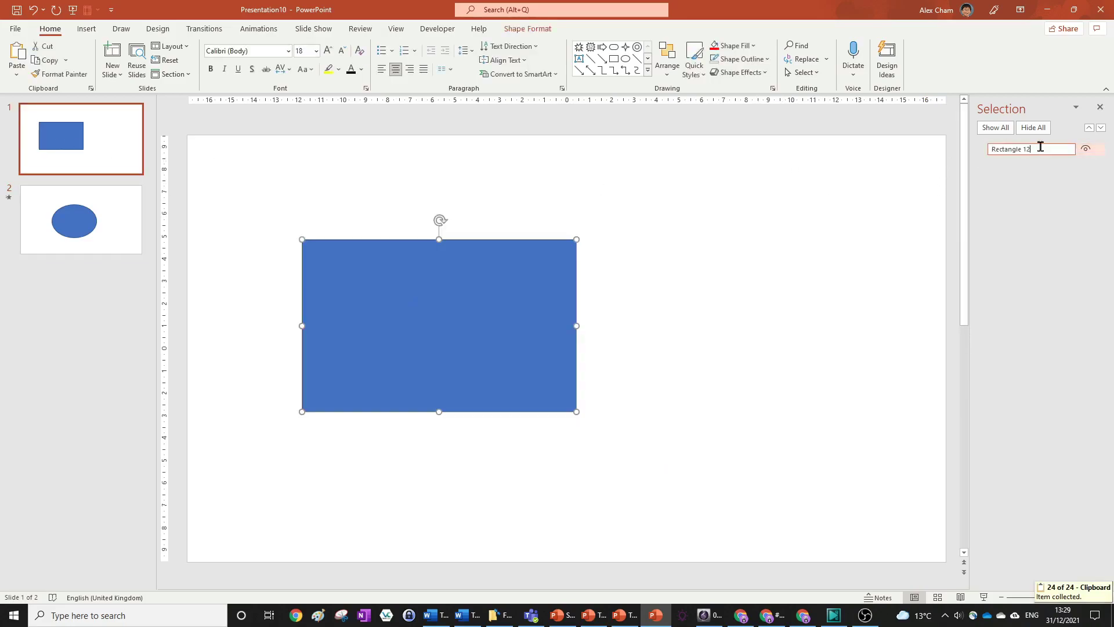
left_click(797, 212)
left_click(74, 221)
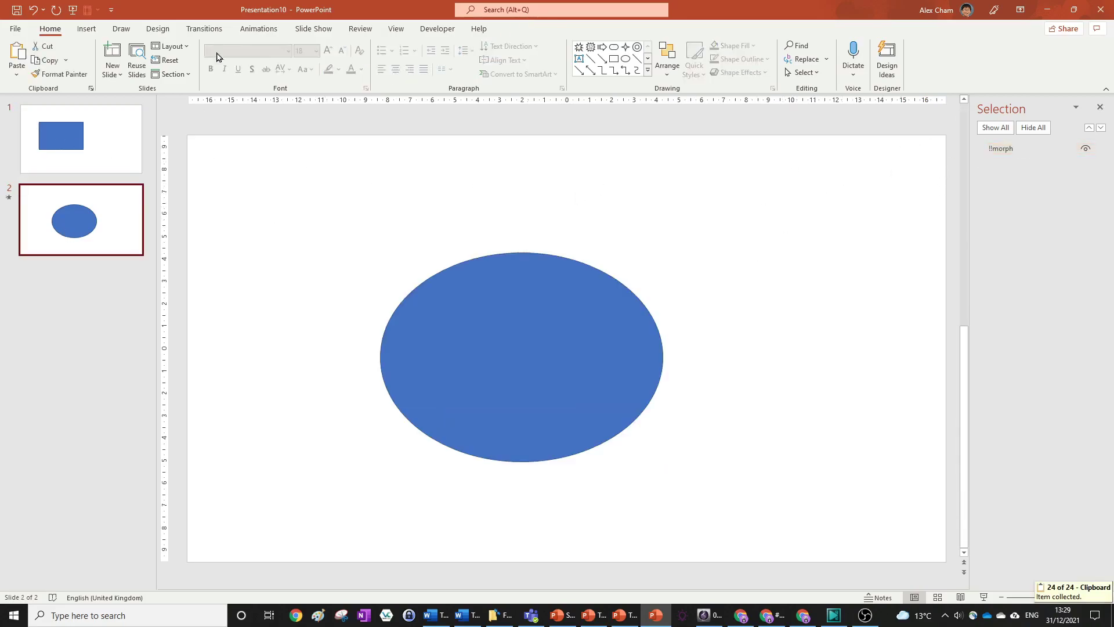
left_click(204, 29)
left_click(119, 58)
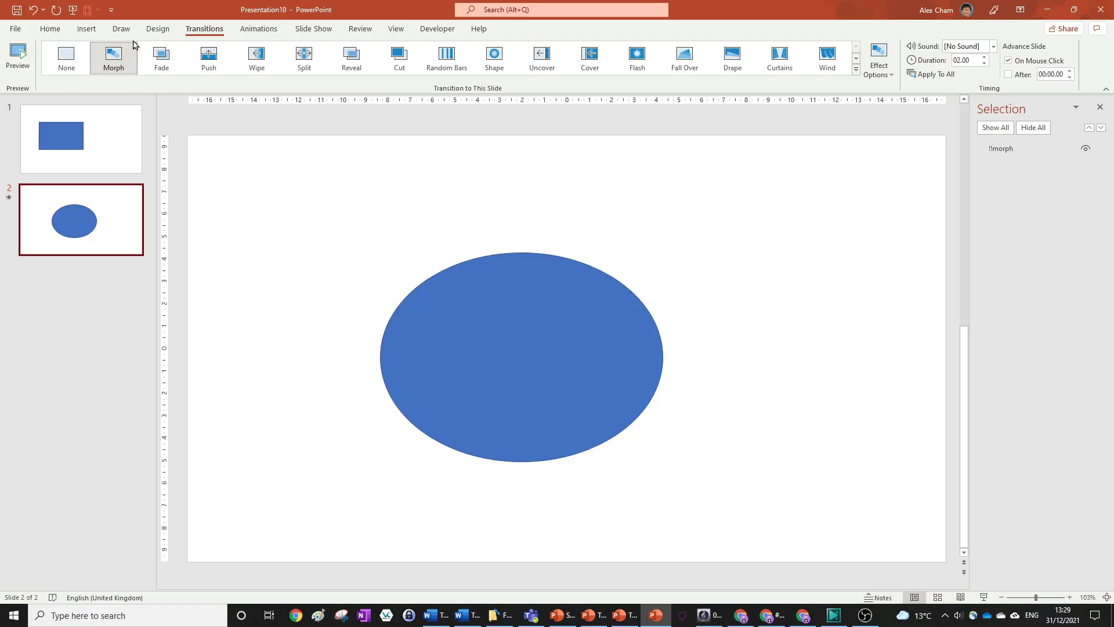
Search Chrome images for 'powerpoint logo' and paste the first logo onto slide 2.
mouse_move(807, 618)
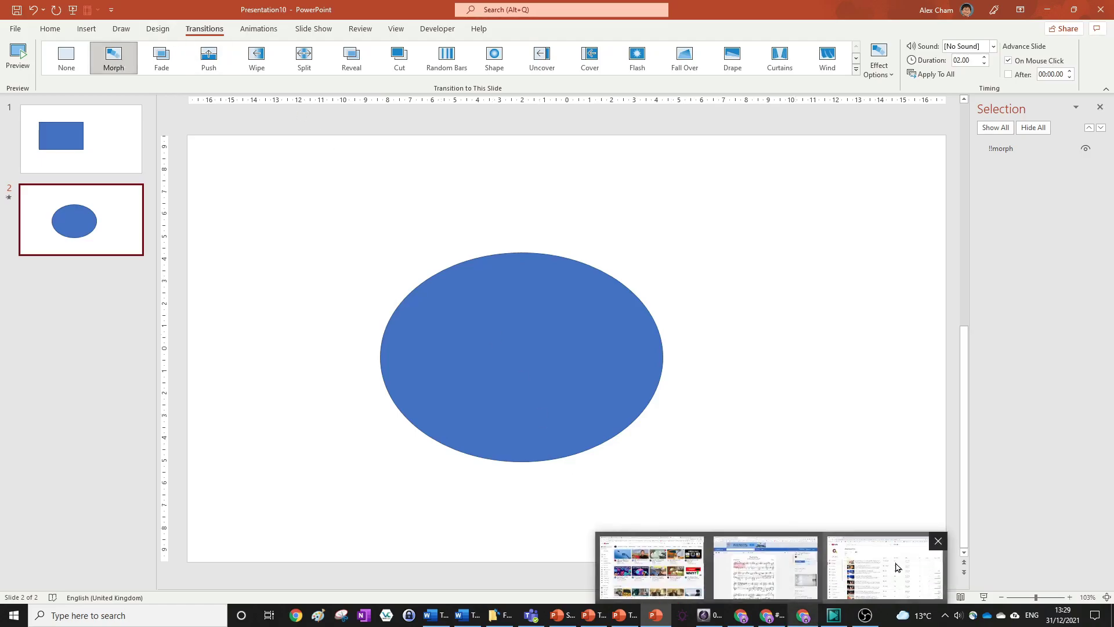
left_click(845, 566)
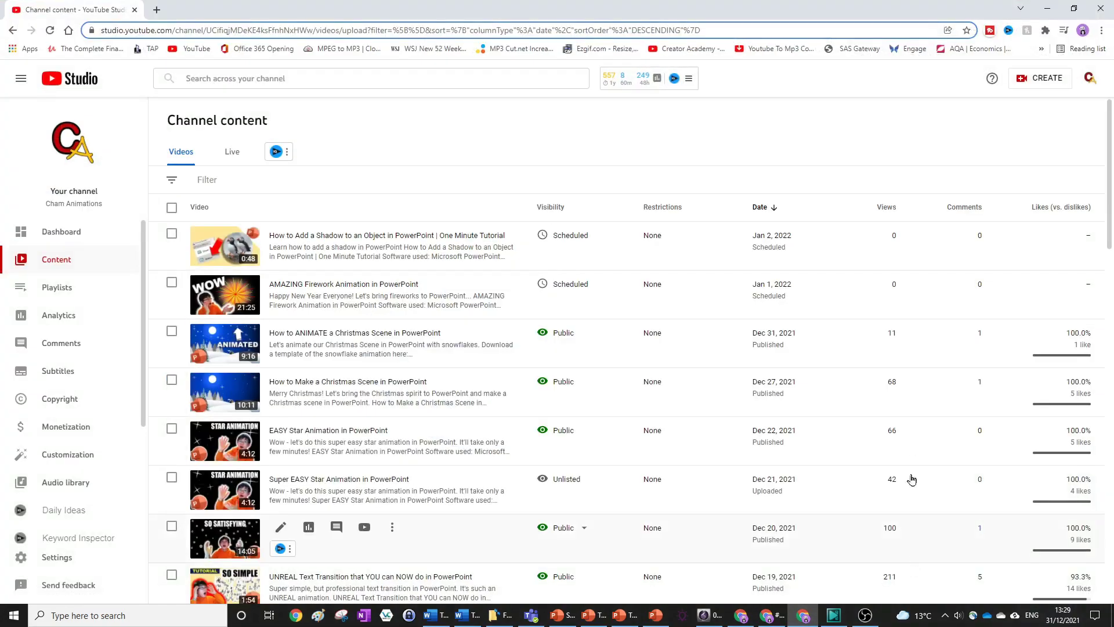
left_click(157, 10)
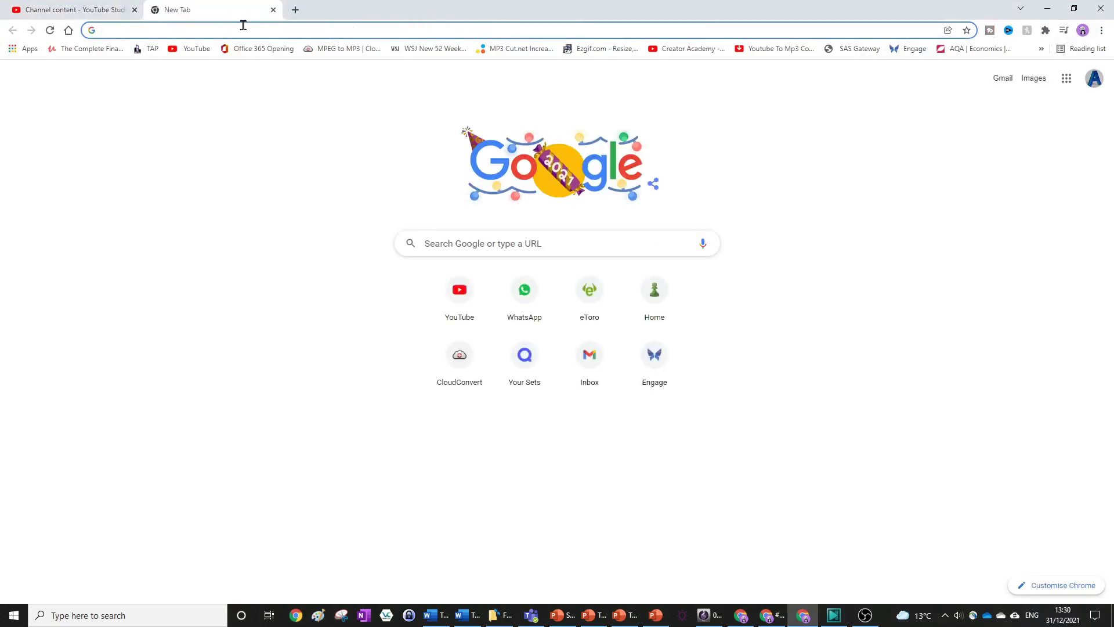
type("powerpoint log")
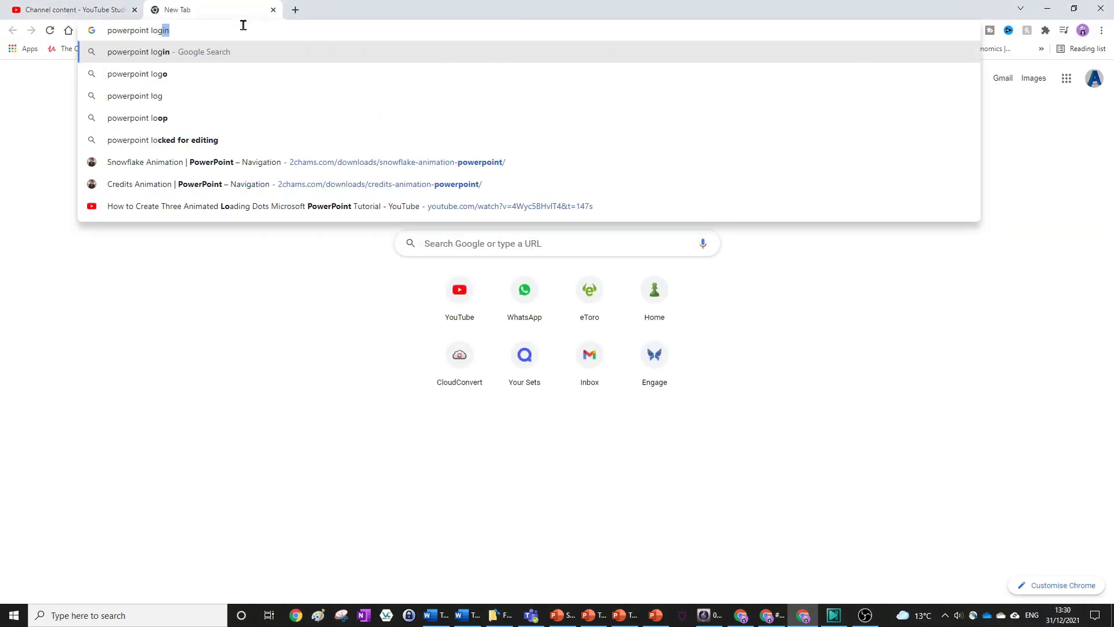
type("o")
key("Return")
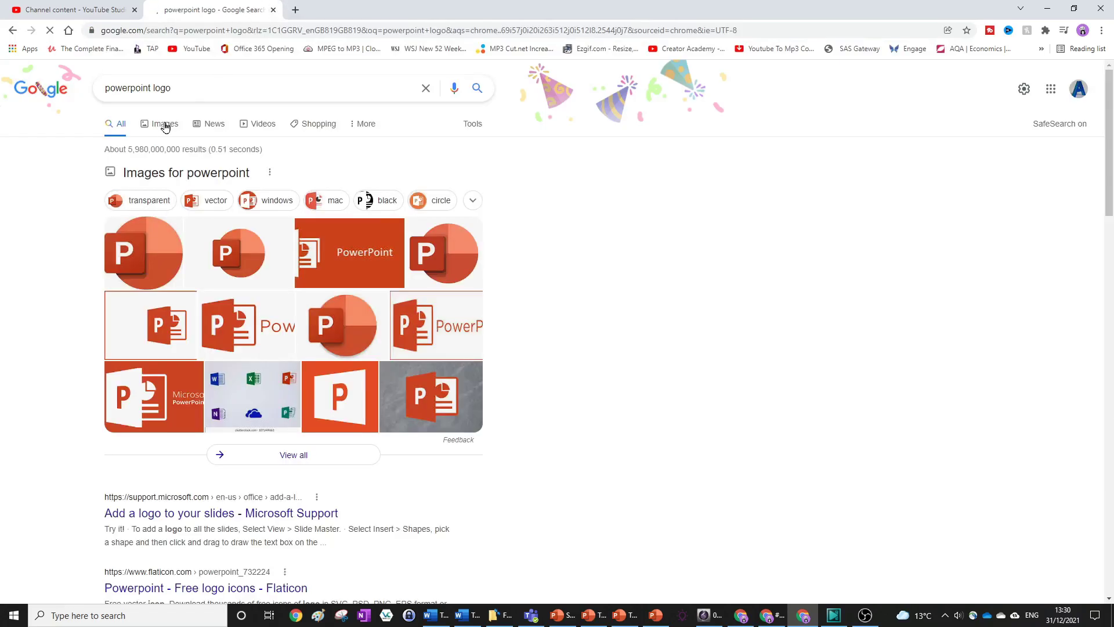
left_click(162, 127)
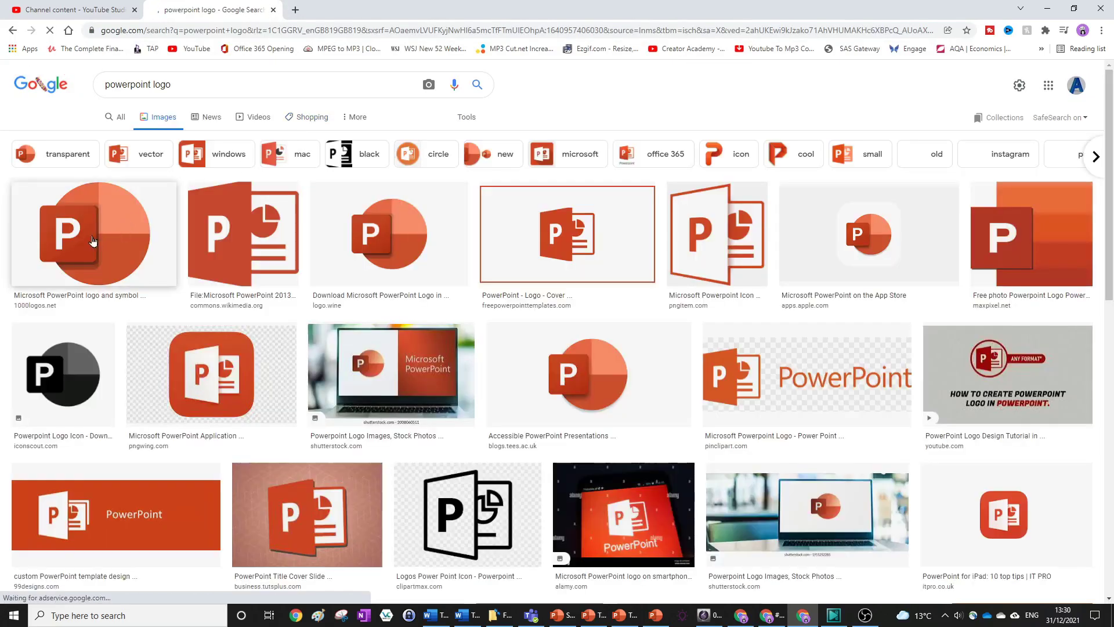
left_click(88, 148)
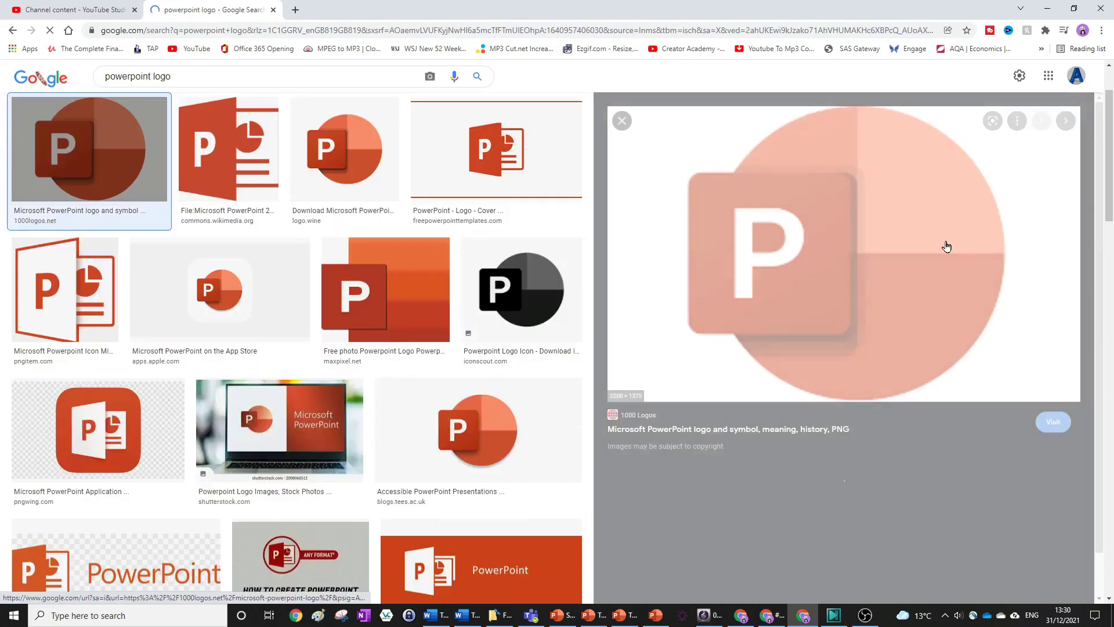
right_click(935, 230)
left_click(990, 377)
key("alt+Tab")
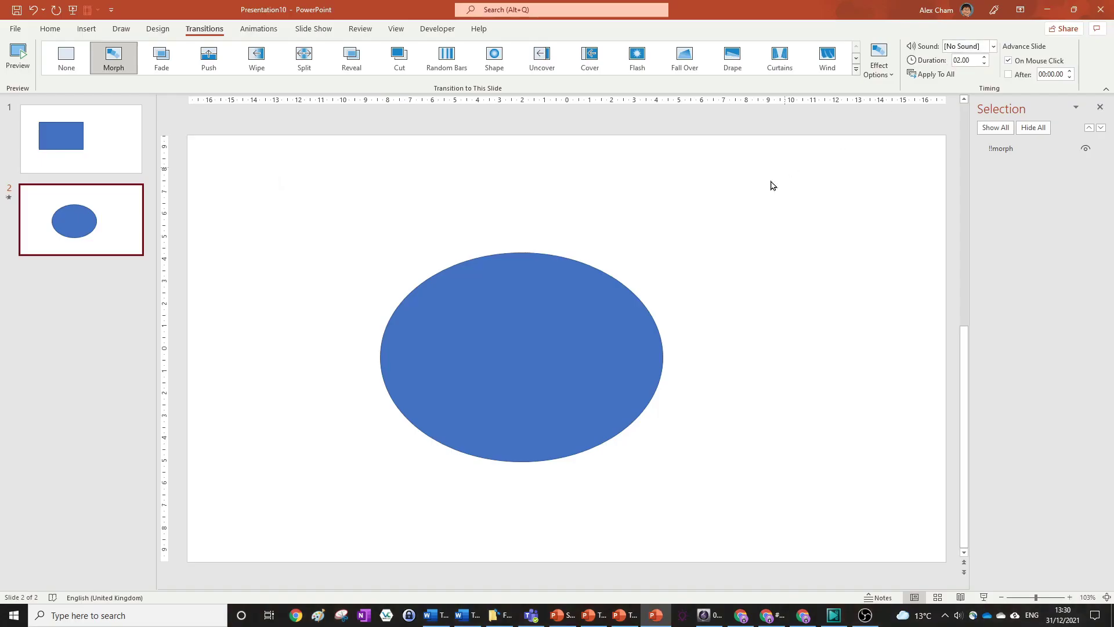
key("ctrl+v")
Search images for 'excel logo' and copy the first Excel logo image.
key("alt+Tab")
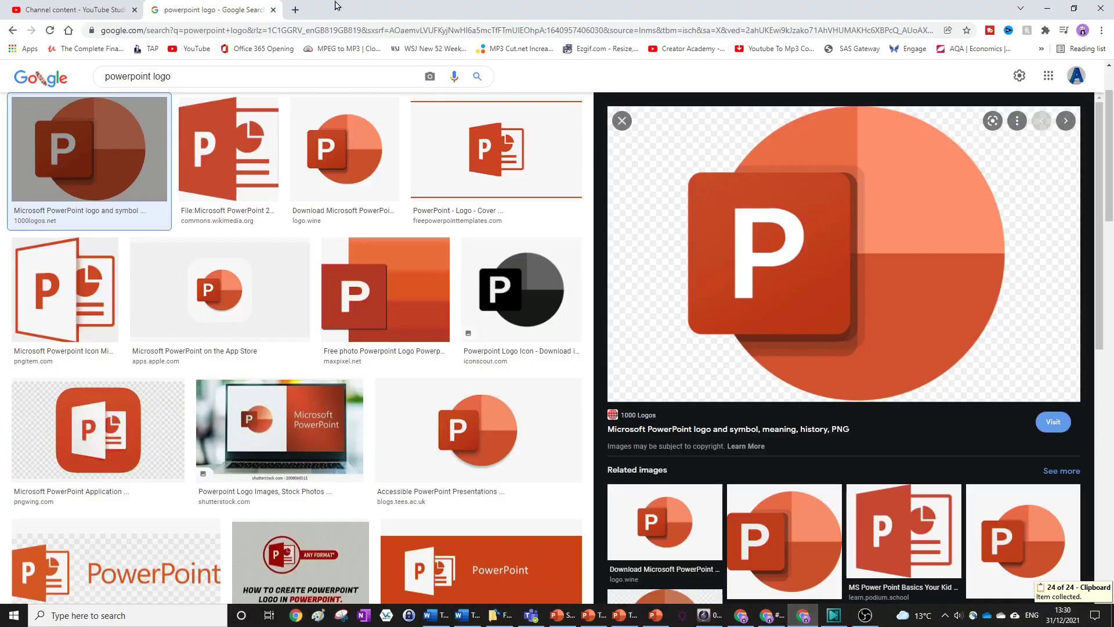
left_click(296, 8)
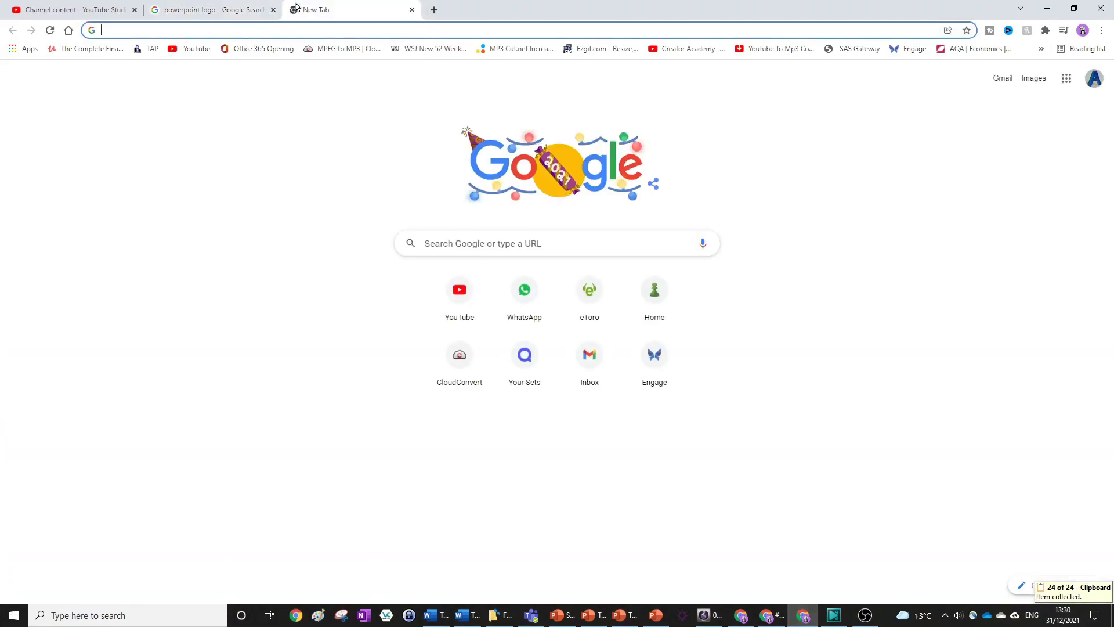
type("excel lo")
key("BackSpace")
key("BackSpace")
type("g")
key("BackSpace")
type("ogo")
key("Return")
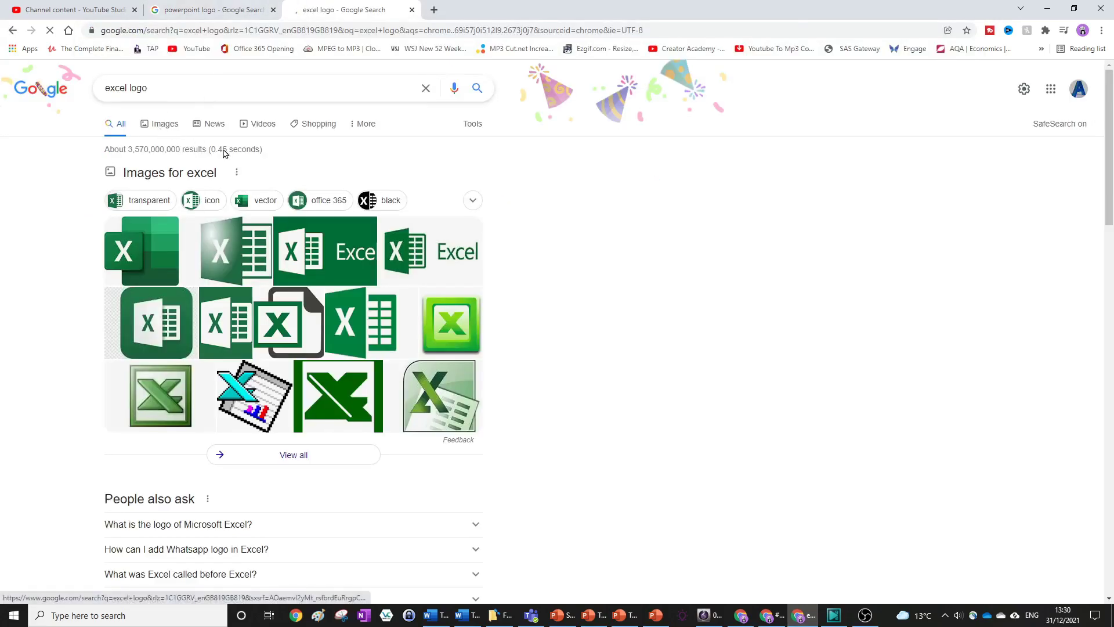
left_click(151, 226)
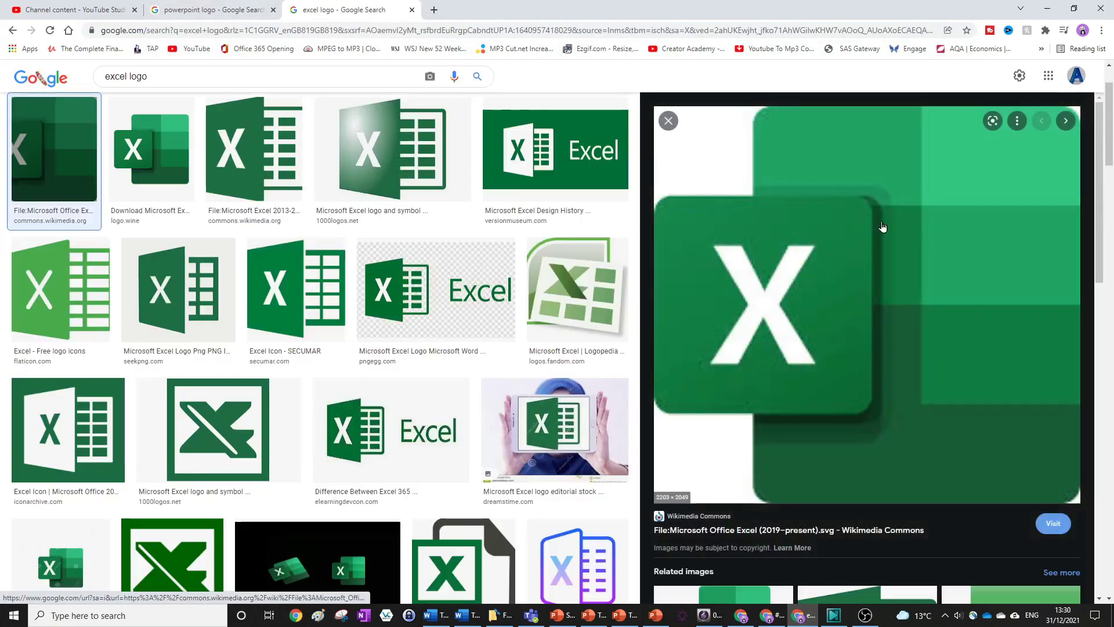
right_click(883, 227)
left_click(898, 364)
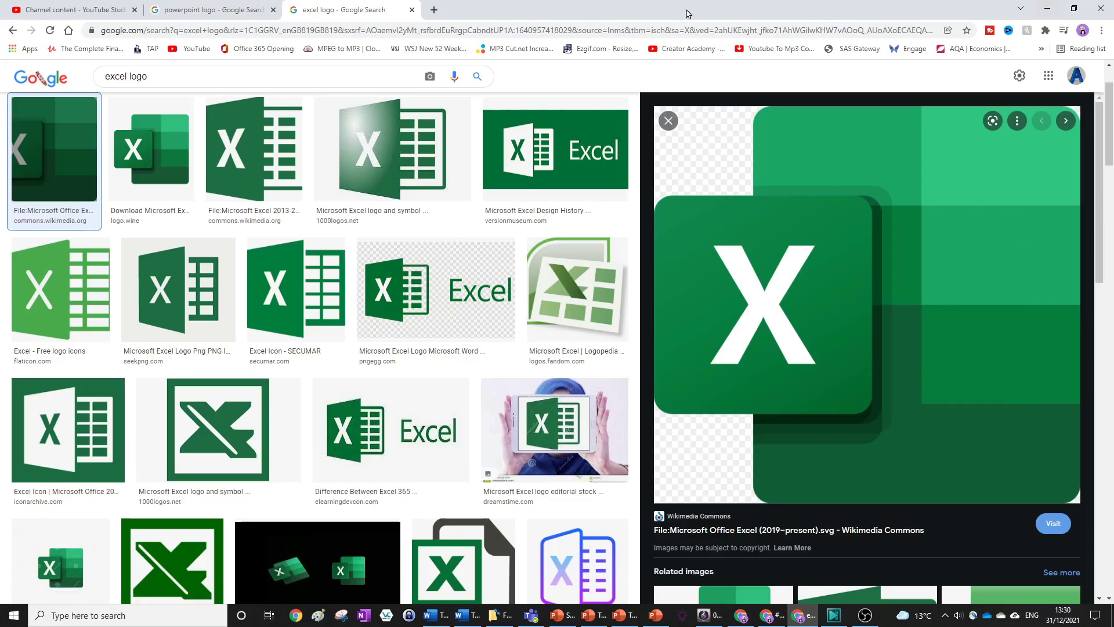
left_click(1047, 8)
left_click(788, 154)
Move the pasted Excel logo to slide 1, replacing the blue rectangle.
key("ctrl+v")
scroll(595, 316, "down", 3)
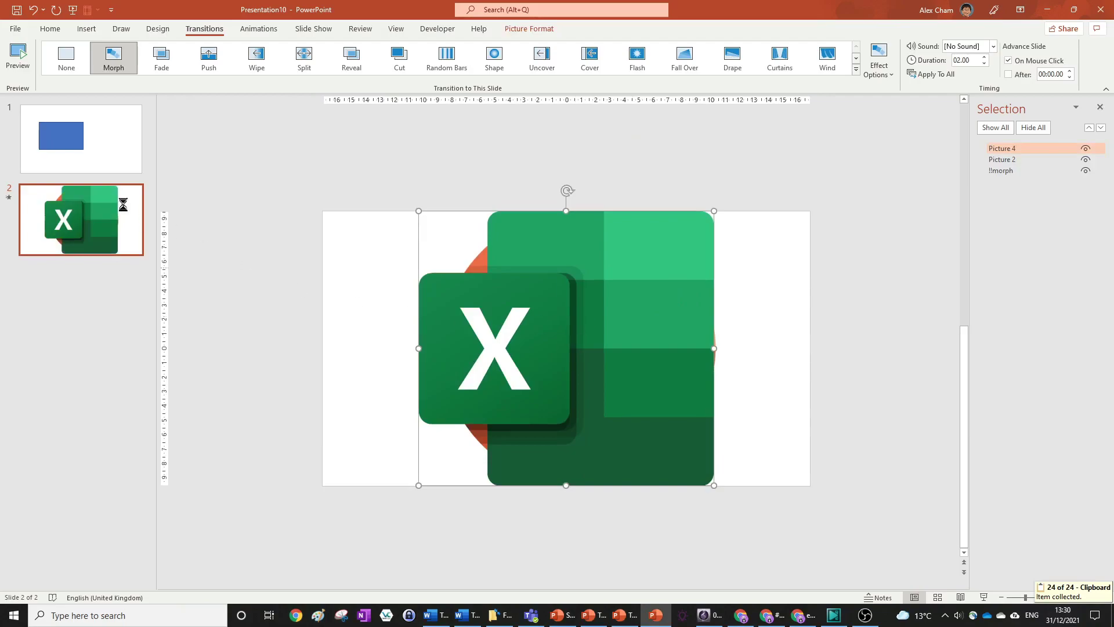
key("ctrl+x")
left_click(96, 155)
key("ctrl+v")
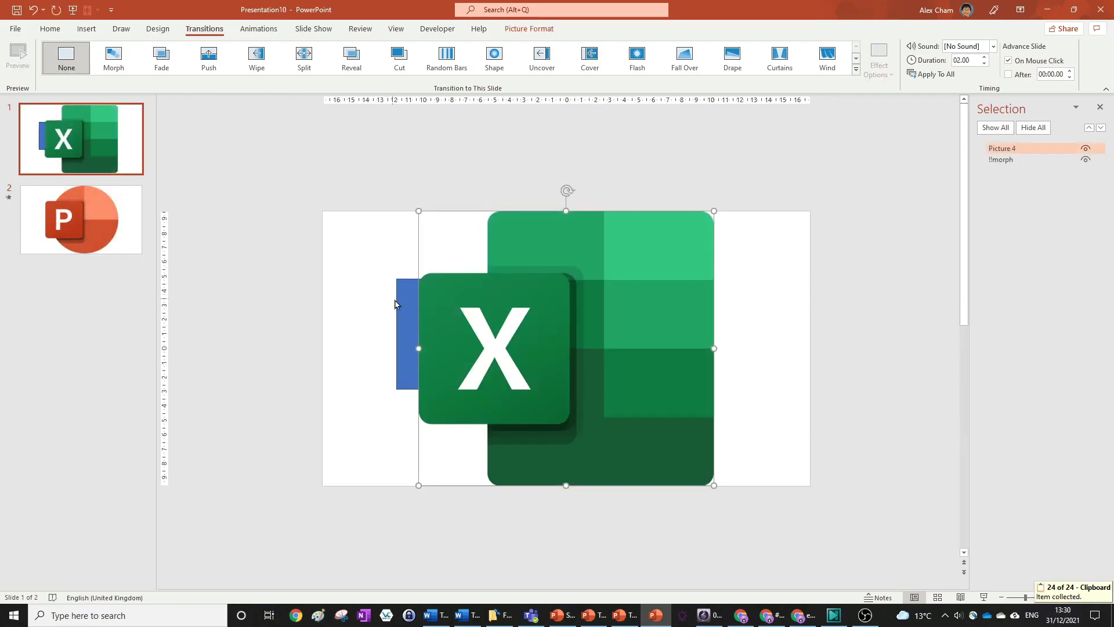
key("Escape")
Rename slide 1's Excel logo to !!morph and copy that name.
left_click(616, 317)
left_click(1021, 149)
left_click(700, 139)
left_click(1012, 150)
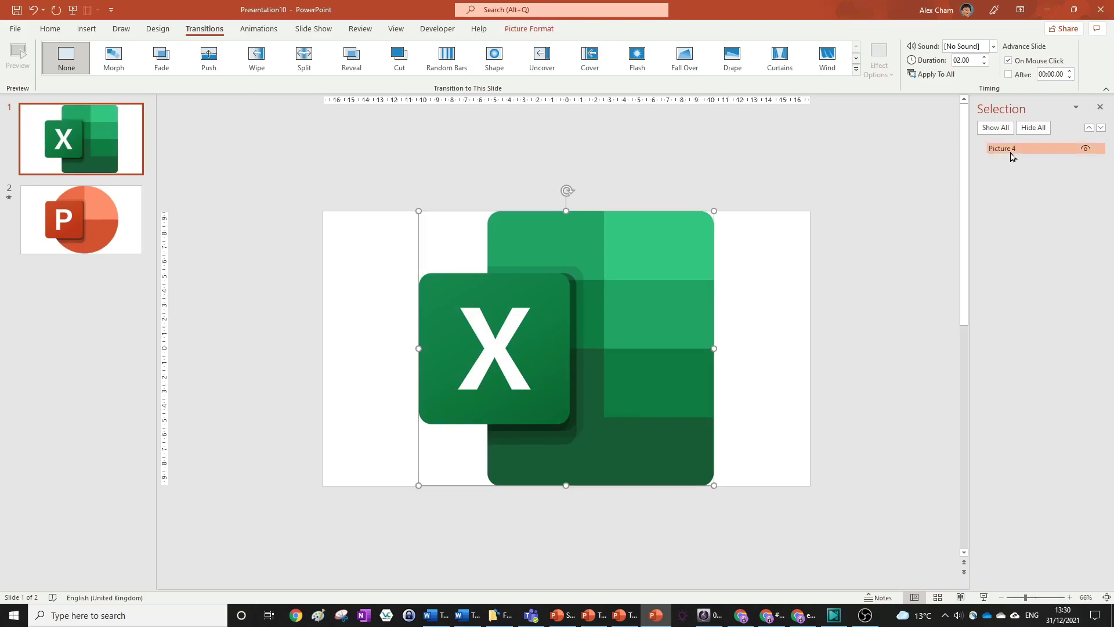
left_click(1023, 148)
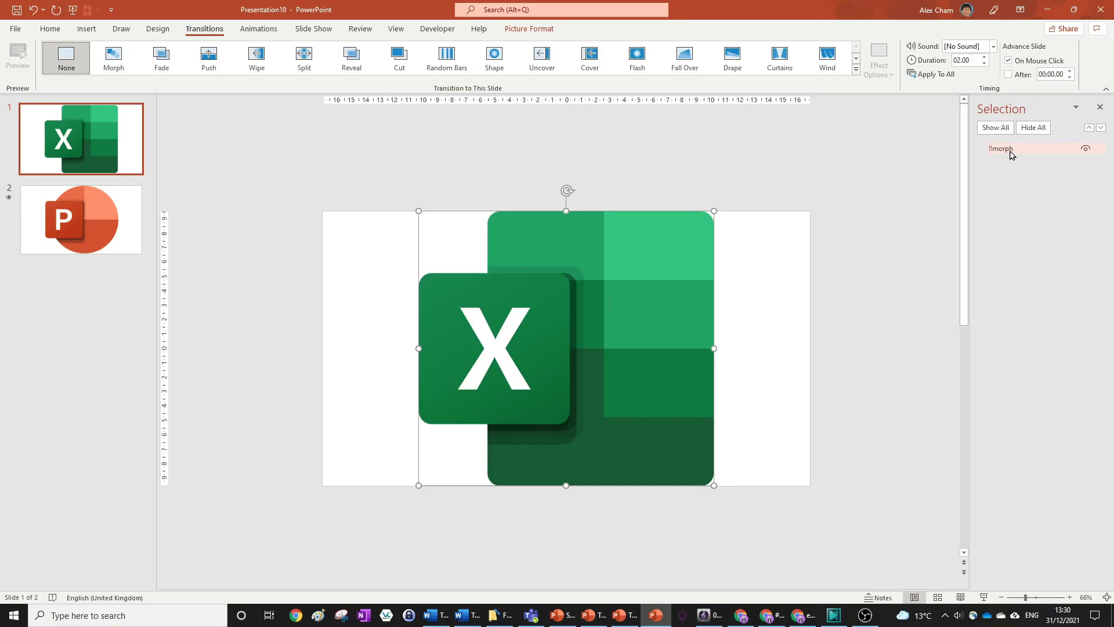
left_click(1008, 149)
key("ctrl+c")
Name slide 2's PowerPoint logo !!morph and preview the Morph transition.
left_click(70, 247)
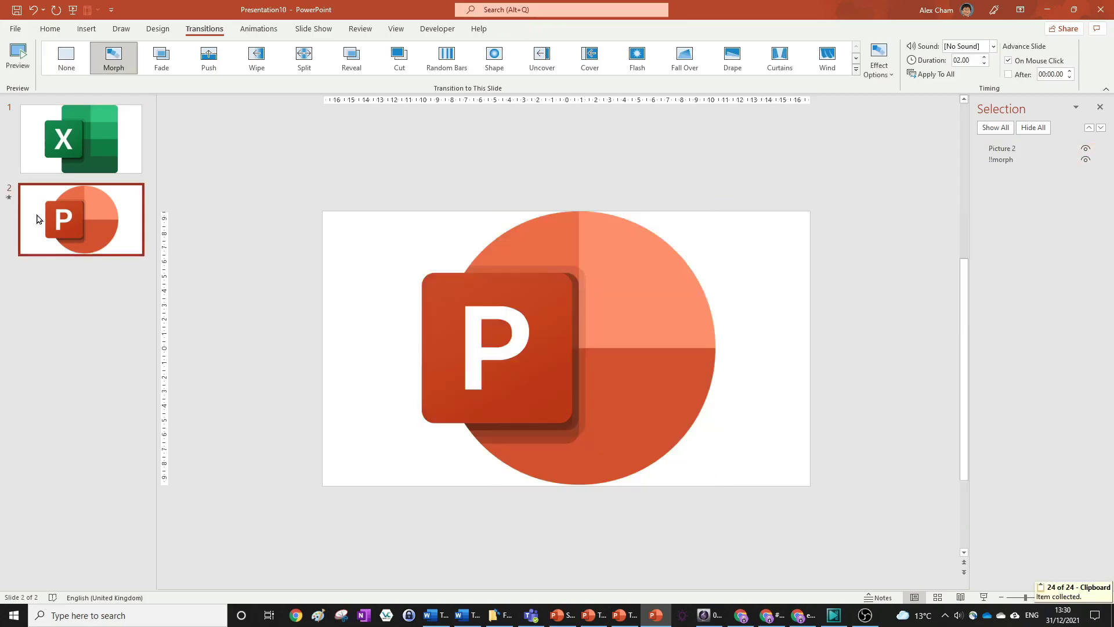
left_click(1020, 149)
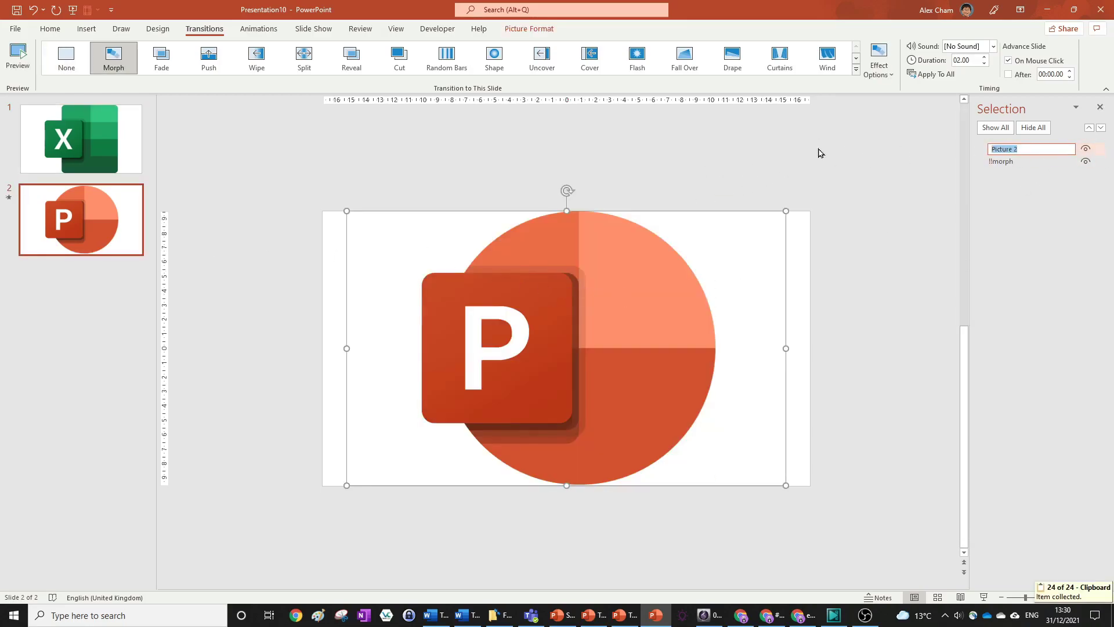
key("Escape")
key("Delete")
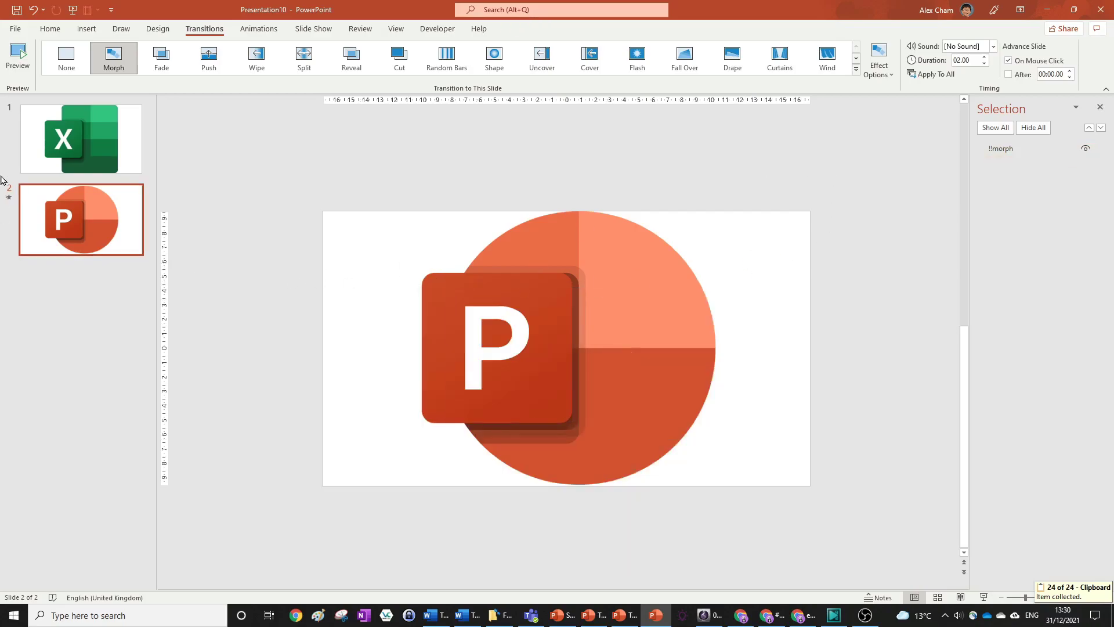
left_click(18, 55)
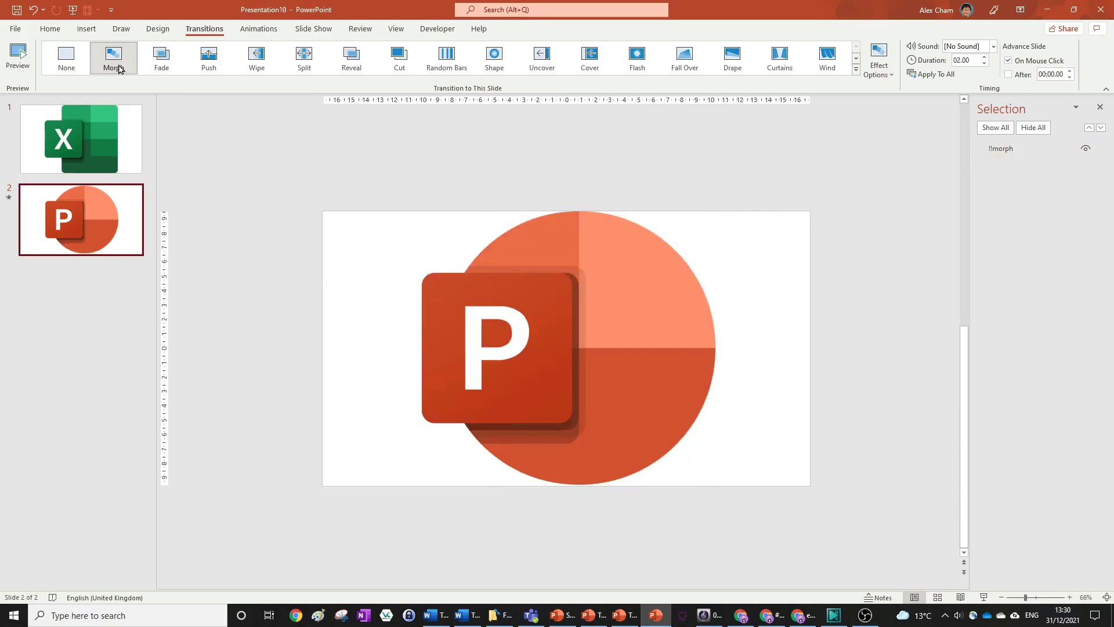
left_click(119, 69)
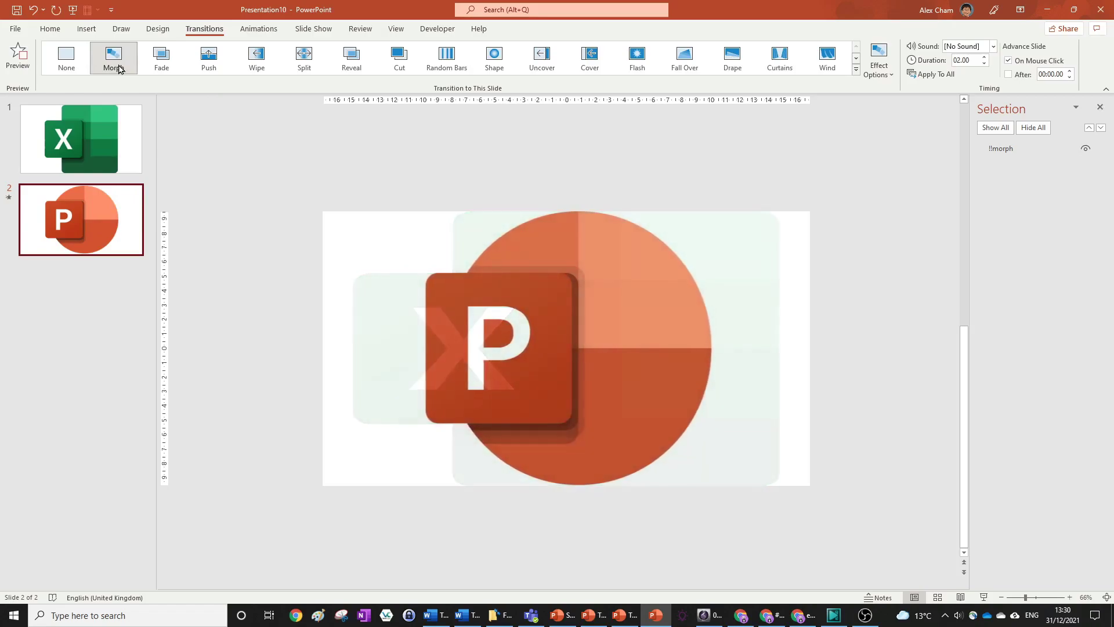
left_click(563, 293)
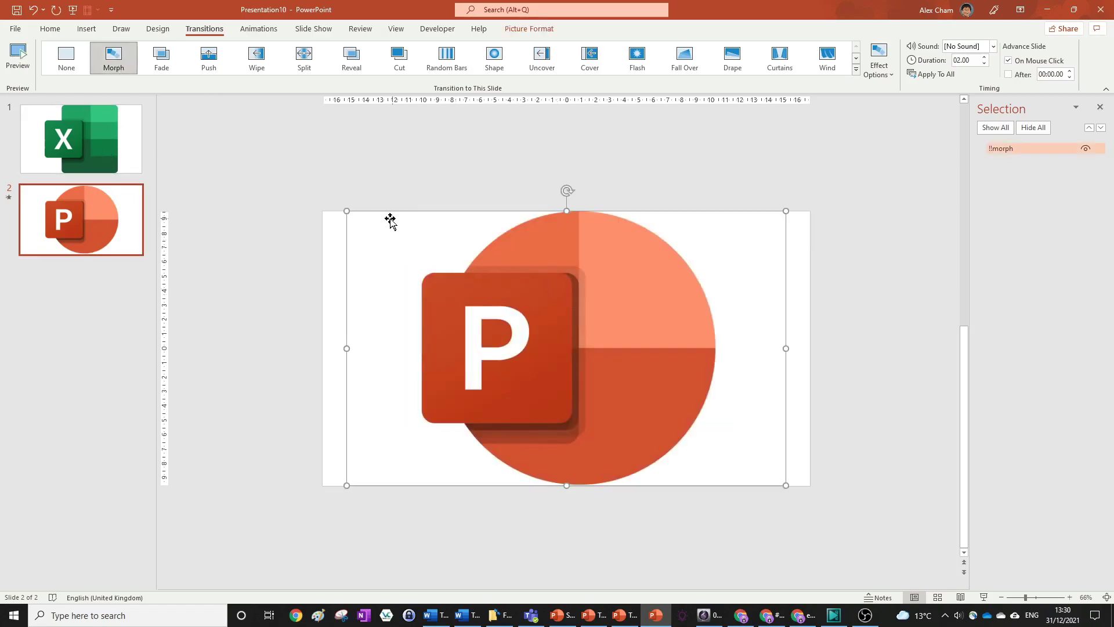
Shrink the PowerPoint logo on slide 2 and move it to the right-middle.
left_click_drag(344, 210, 621, 383)
left_click_drag(705, 433, 711, 349)
left_click(81, 140)
Shrink slide 1's Excel logo, move it to the middle-left, and preview the Morph.
left_click(693, 216)
left_click(715, 215)
left_click(705, 218)
left_click(715, 212)
left_click(715, 212)
left_click_drag(715, 210, 484, 403)
left_click_drag(470, 440, 443, 323)
left_click(64, 253)
left_click(119, 58)
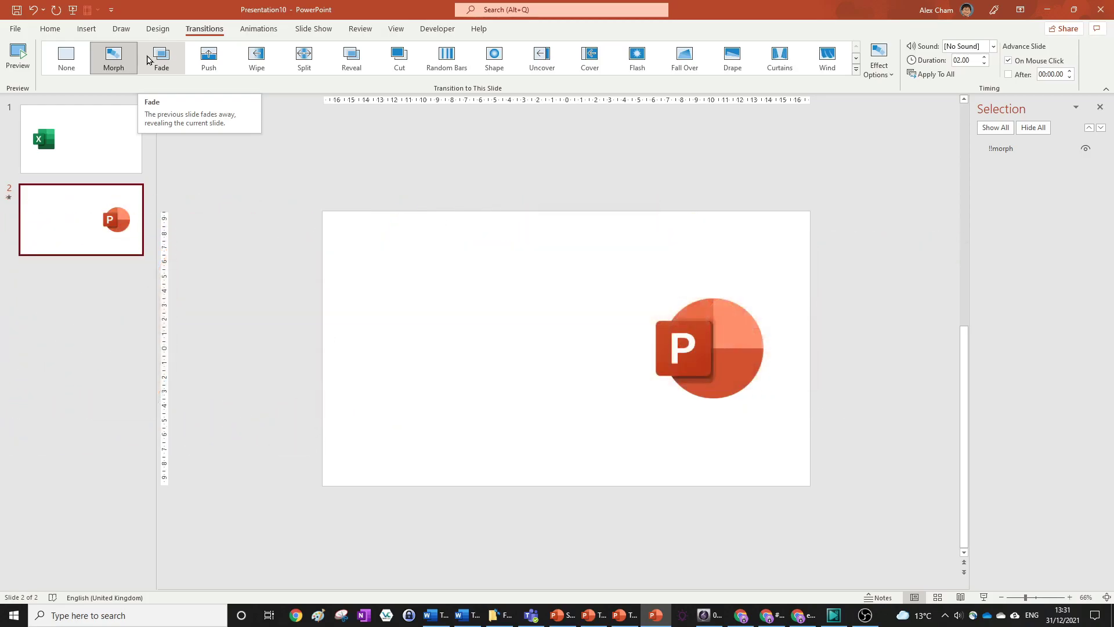
Delete both old slides and add a fresh blank slide.
left_click(110, 139)
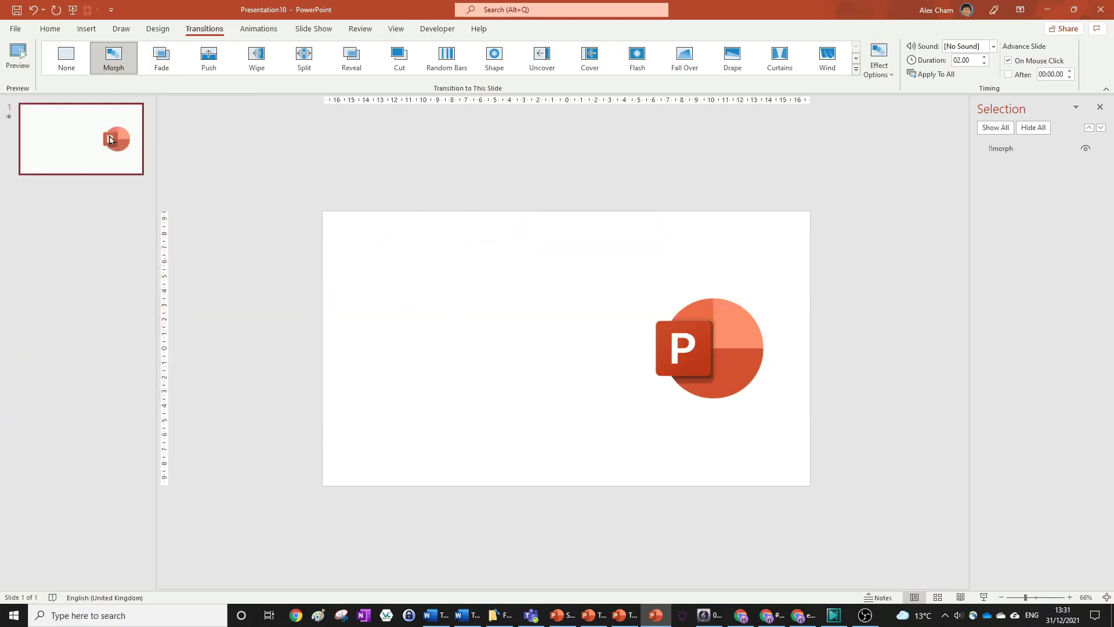
key("Delete")
key("Delete")
left_click(510, 370)
Draw a blue oval near the top middle and remove the empty title placeholders.
left_click(50, 29)
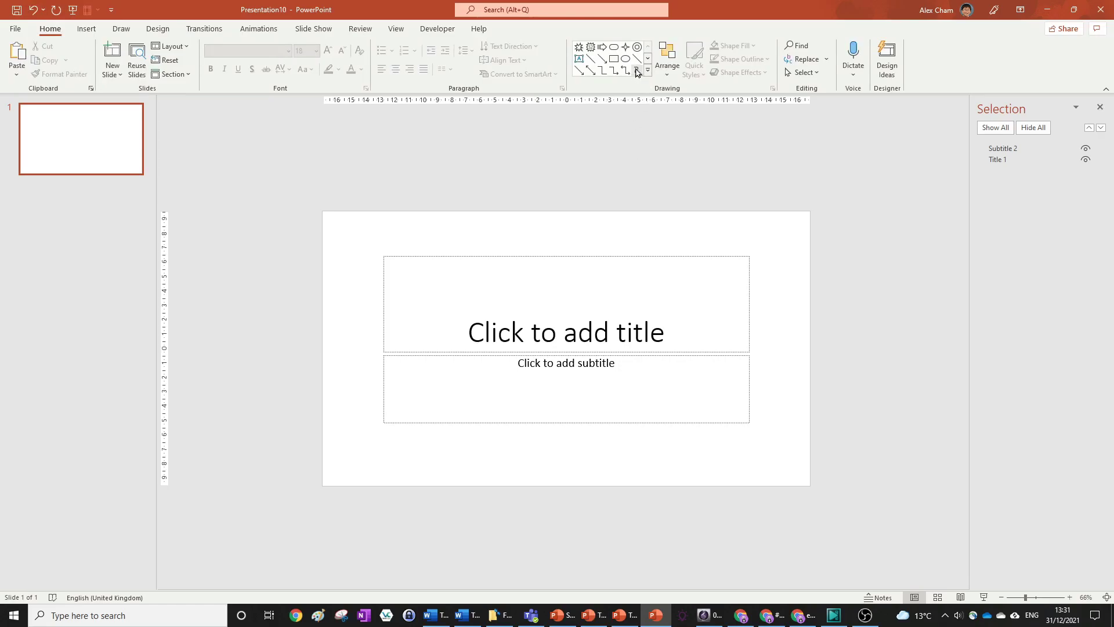
mouse_move(581, 239)
left_mouse_down()
mouse_move(683, 311)
mouse_move(680, 330)
left_mouse_up()
left_click(63, 31)
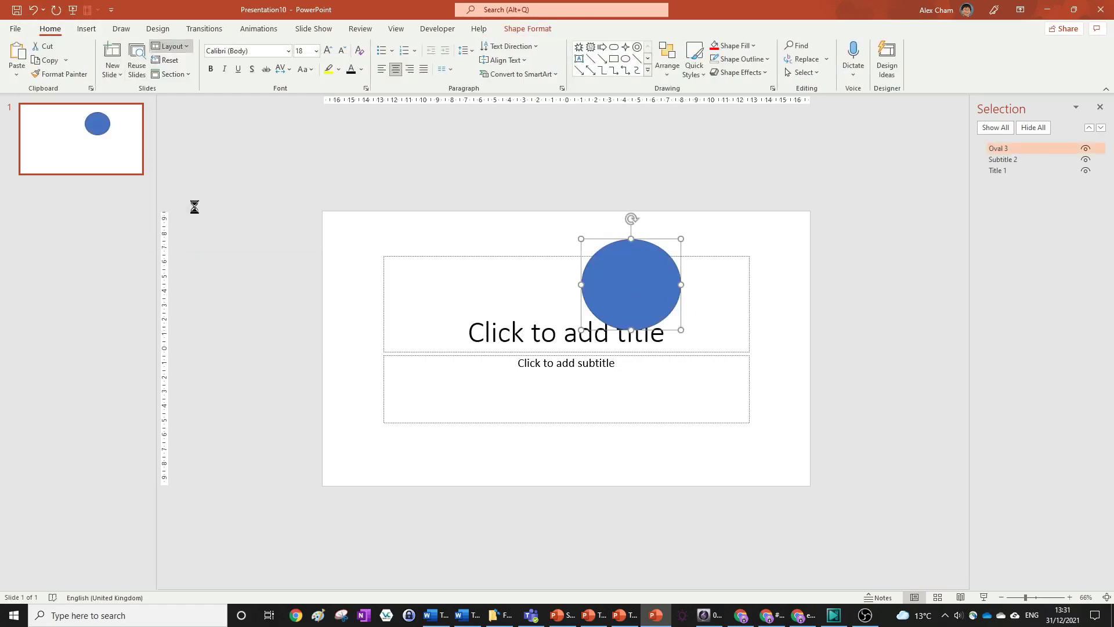
key("Escape")
Add a tall rectangle and a wide oval overlapping it, then select all three shapes.
left_click(614, 59)
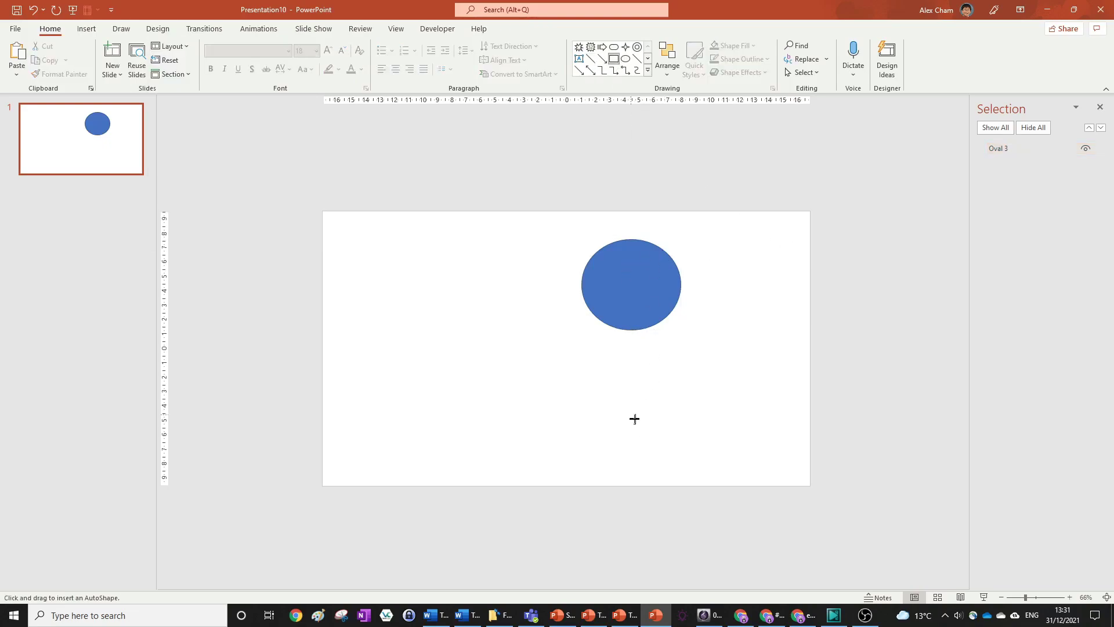
left_click_drag(644, 431, 526, 246)
key("Escape")
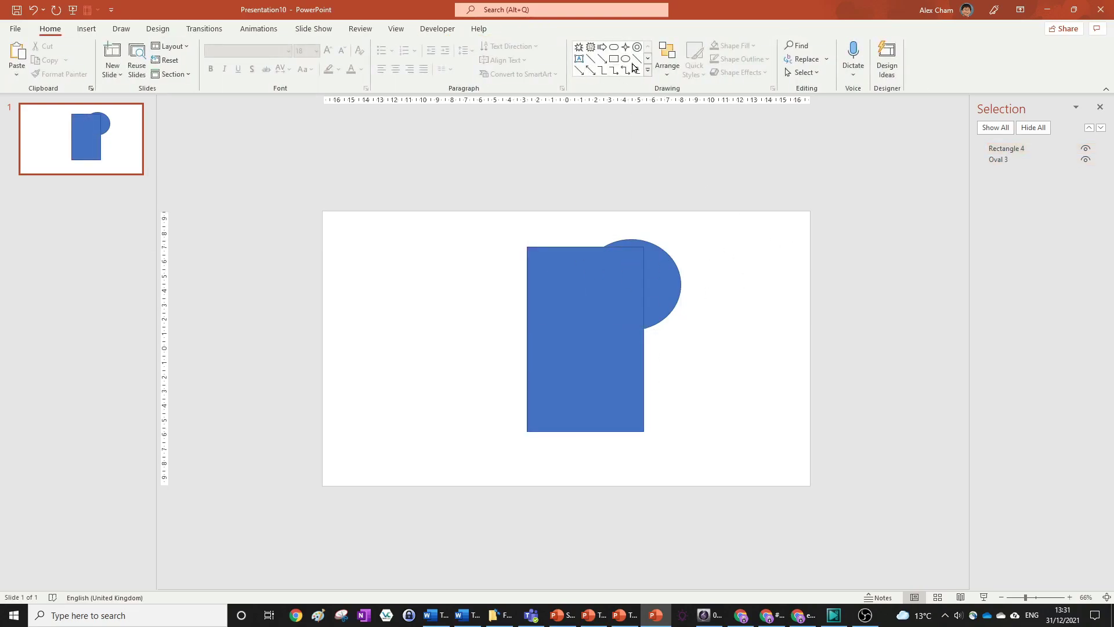
left_click(626, 60)
left_click_drag(733, 534, 574, 435)
left_click_drag(676, 493, 641, 443)
key("Escape")
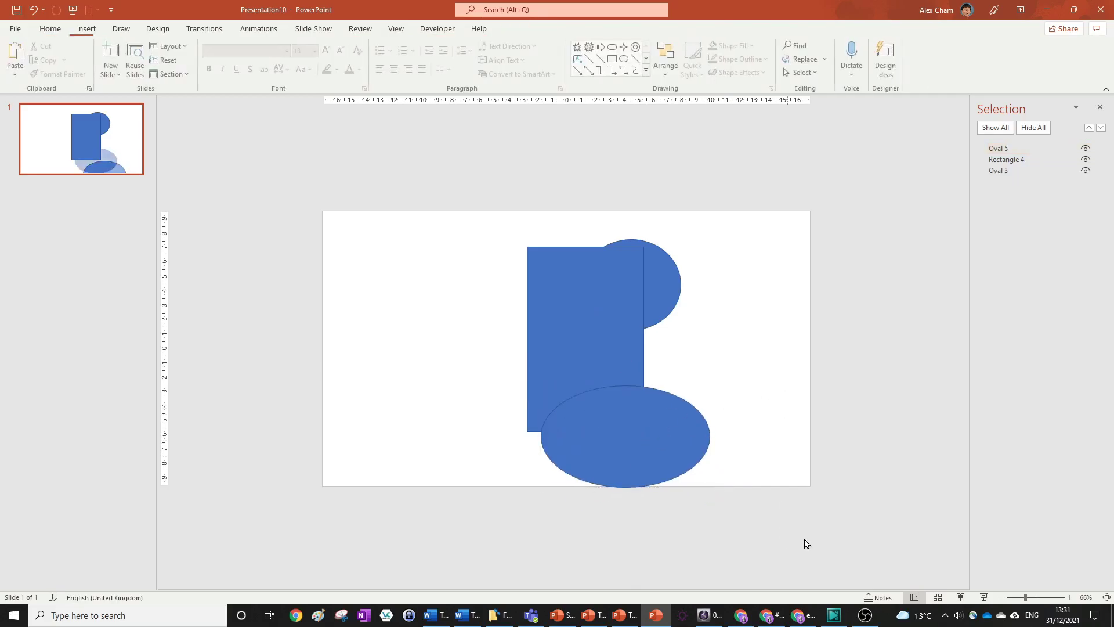
left_click_drag(811, 543, 427, 233)
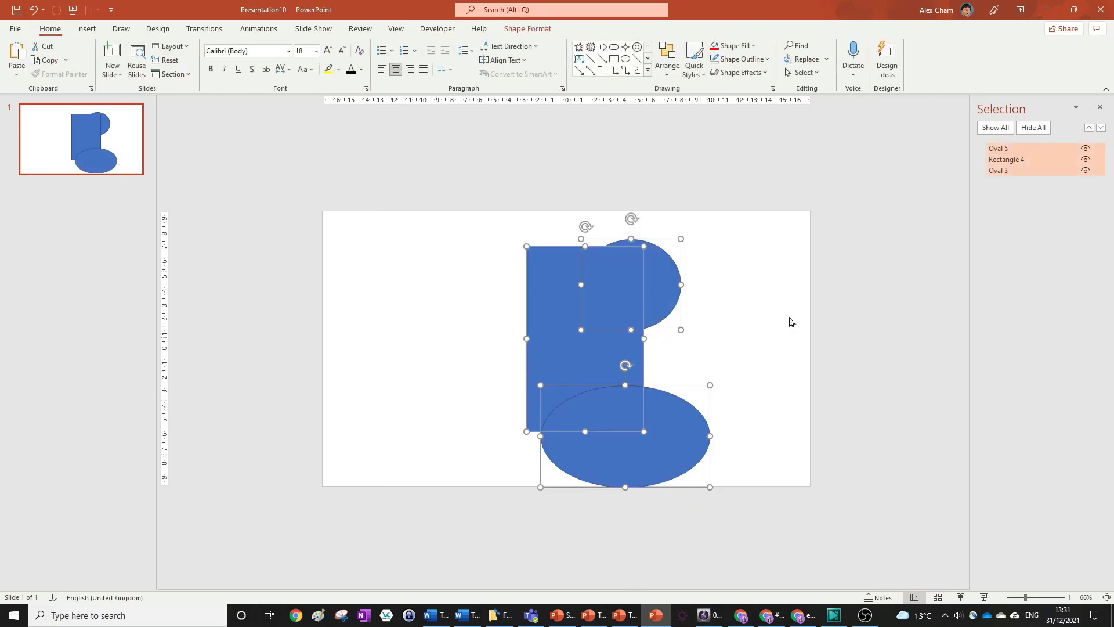
Union the three blue shapes with Merge Shapes, nudge the result, then delete it.
left_click(527, 28)
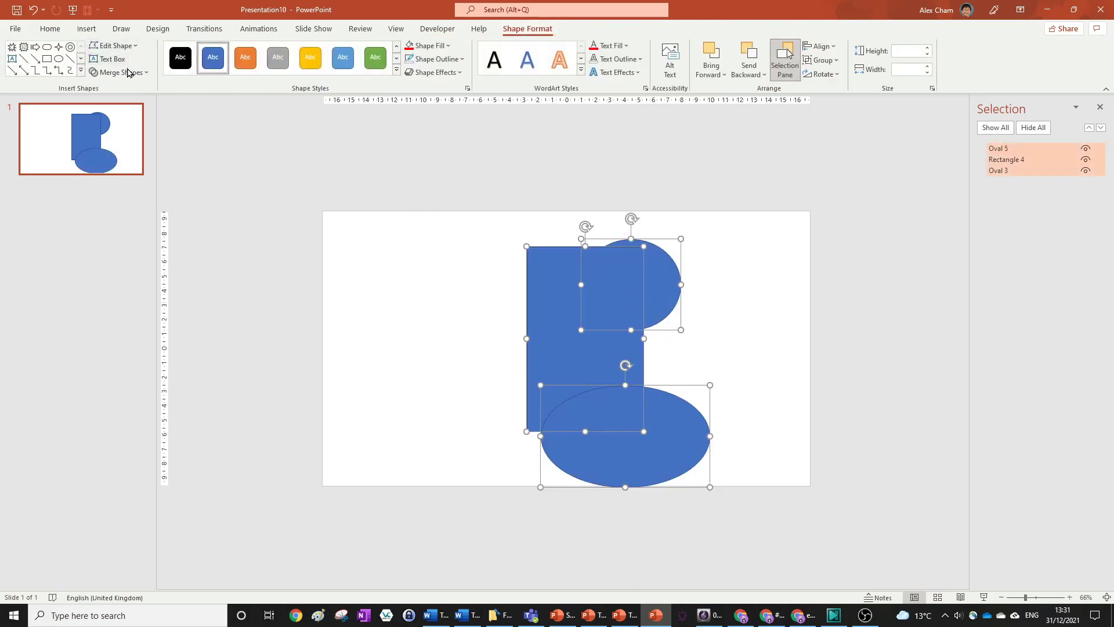
left_click(129, 72)
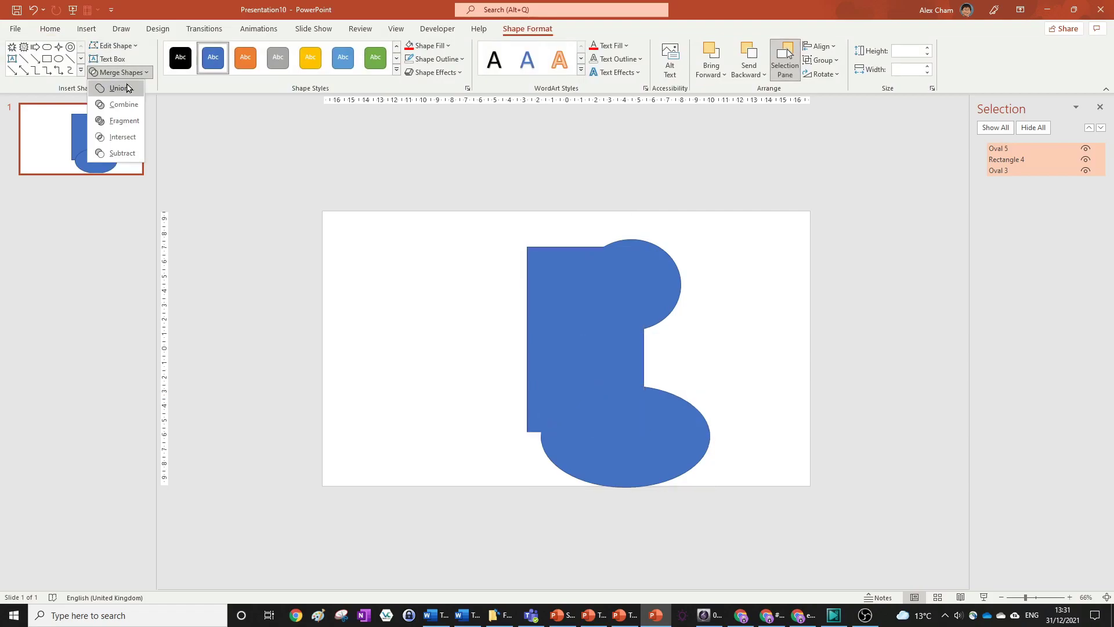
left_click(118, 88)
mouse_move(554, 332)
left_mouse_down()
mouse_move(311, 381)
mouse_move(579, 355)
mouse_move(678, 193)
mouse_move(443, 279)
mouse_move(574, 326)
mouse_move(586, 343)
mouse_move(530, 313)
mouse_move(353, 375)
mouse_move(366, 340)
mouse_move(381, 392)
mouse_move(396, 400)
mouse_move(546, 334)
left_mouse_up()
key("ctrl+z")
left_click(632, 365)
key("Delete")
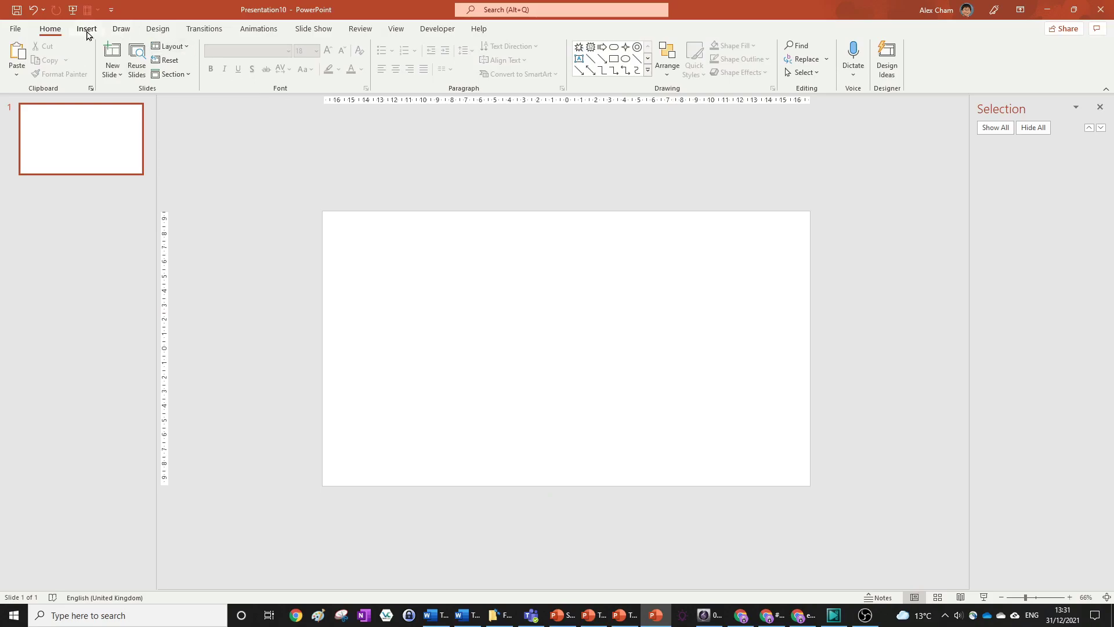
Insert the frosted red berries photo from Stock Images, found by searching 'natur'.
left_click(92, 33)
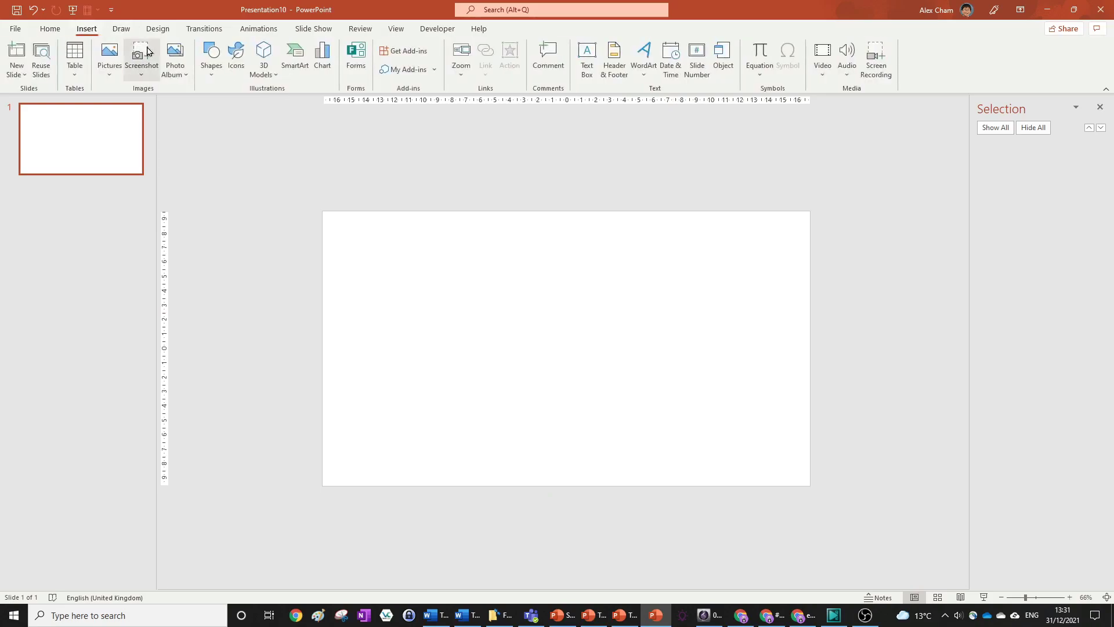
left_click(236, 51)
left_click(986, 72)
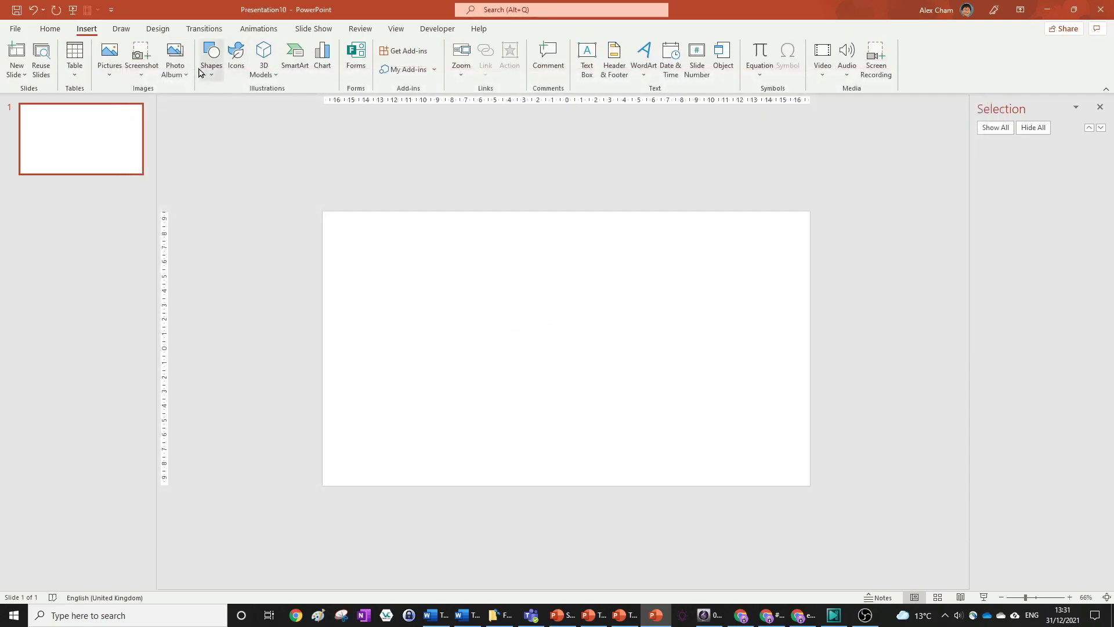
left_click(114, 68)
left_click(136, 122)
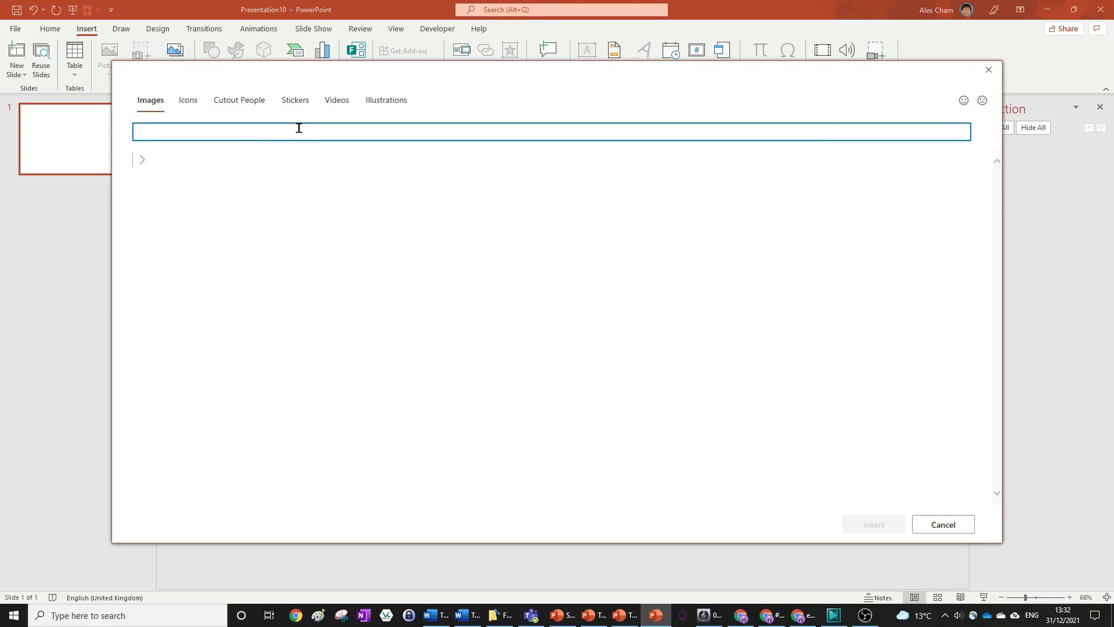
type("nature")
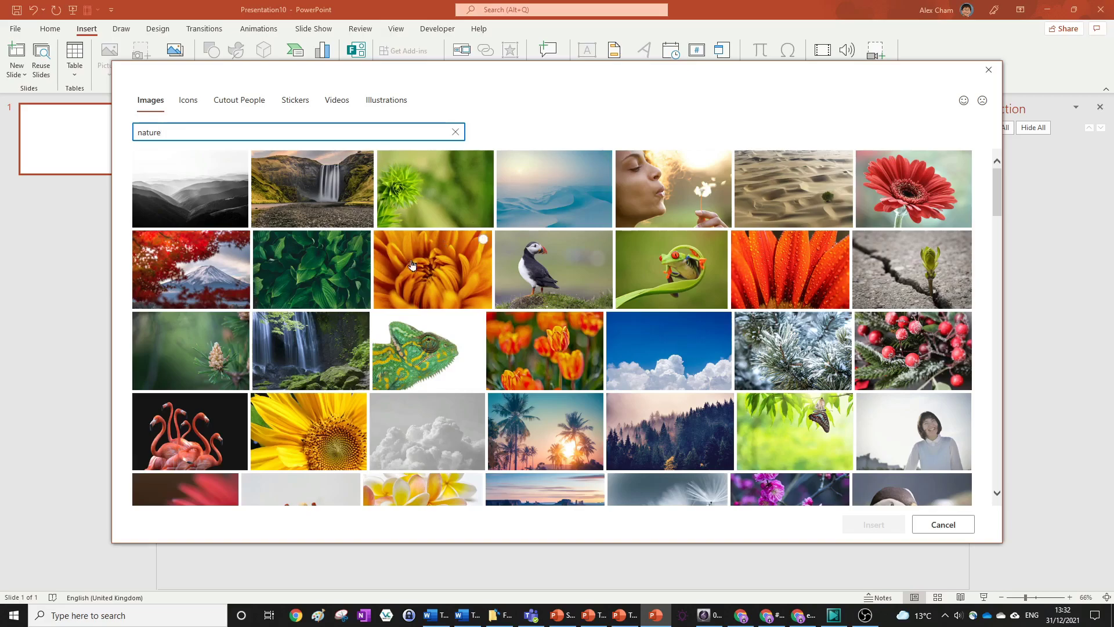
left_click(328, 346)
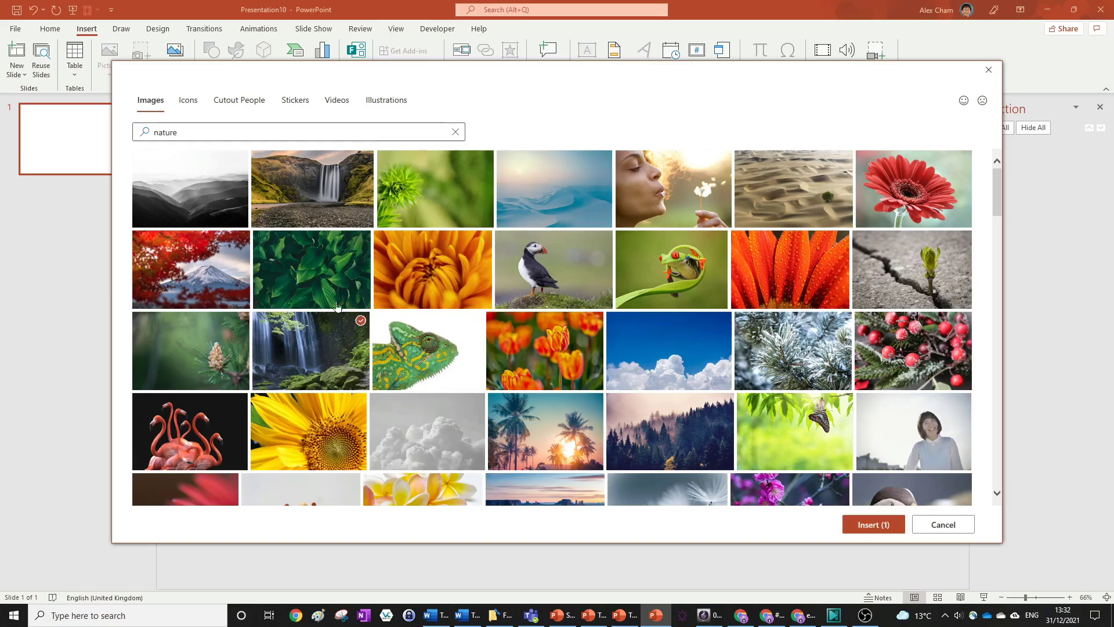
left_click(339, 266)
left_click(360, 320)
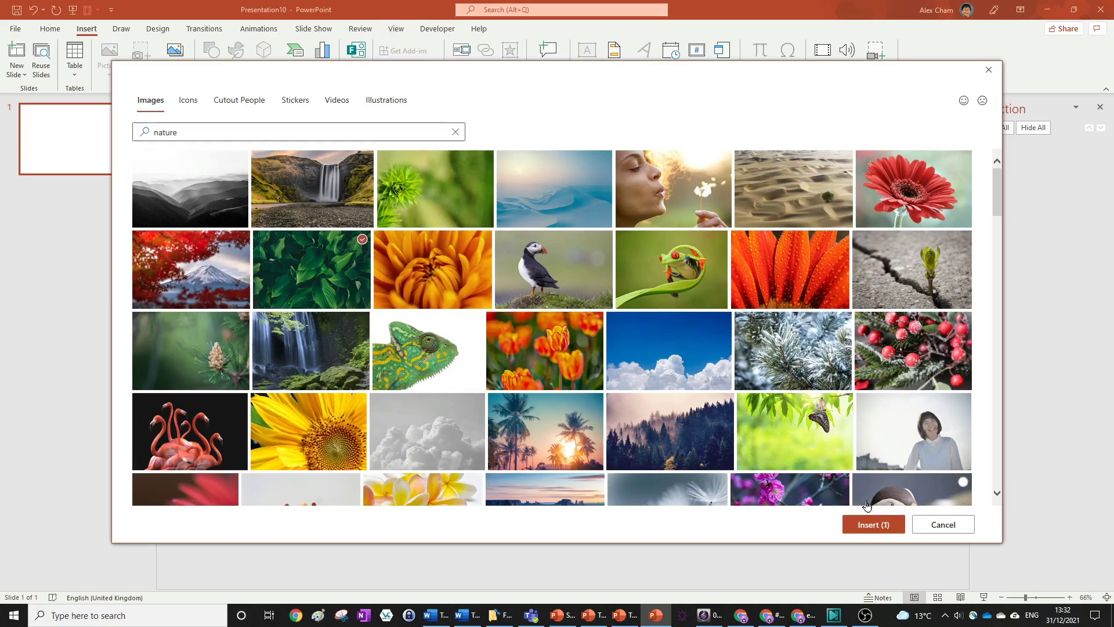
left_click(325, 265)
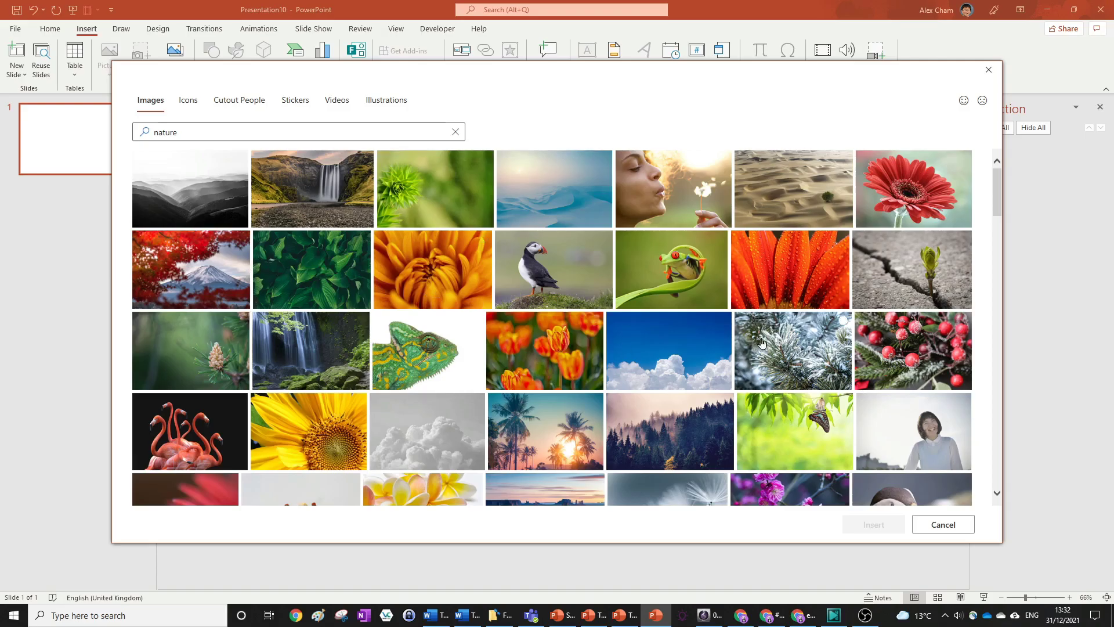
left_click(914, 359)
left_click(871, 525)
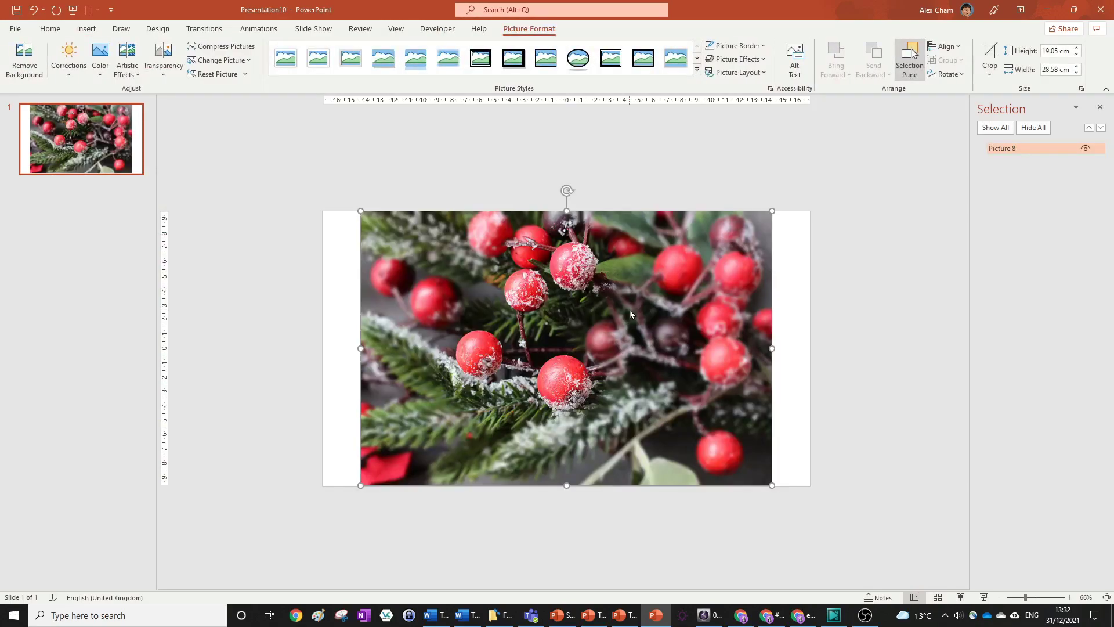
Draw a blue rounded rectangle over the photo and round its corners fully into a pill.
left_click(691, 157)
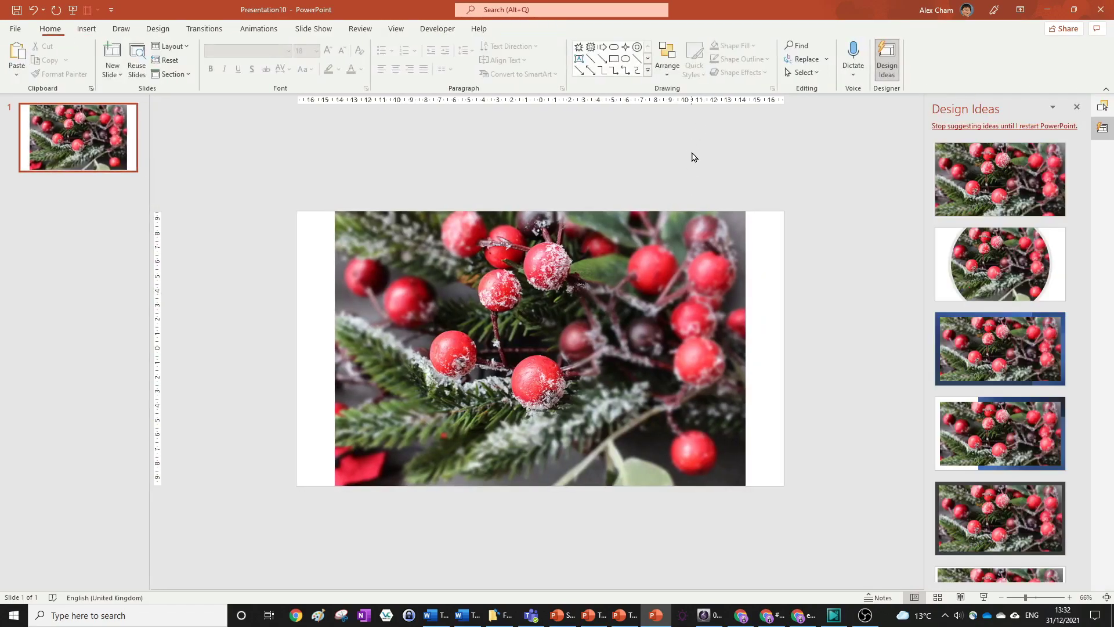
left_click(648, 71)
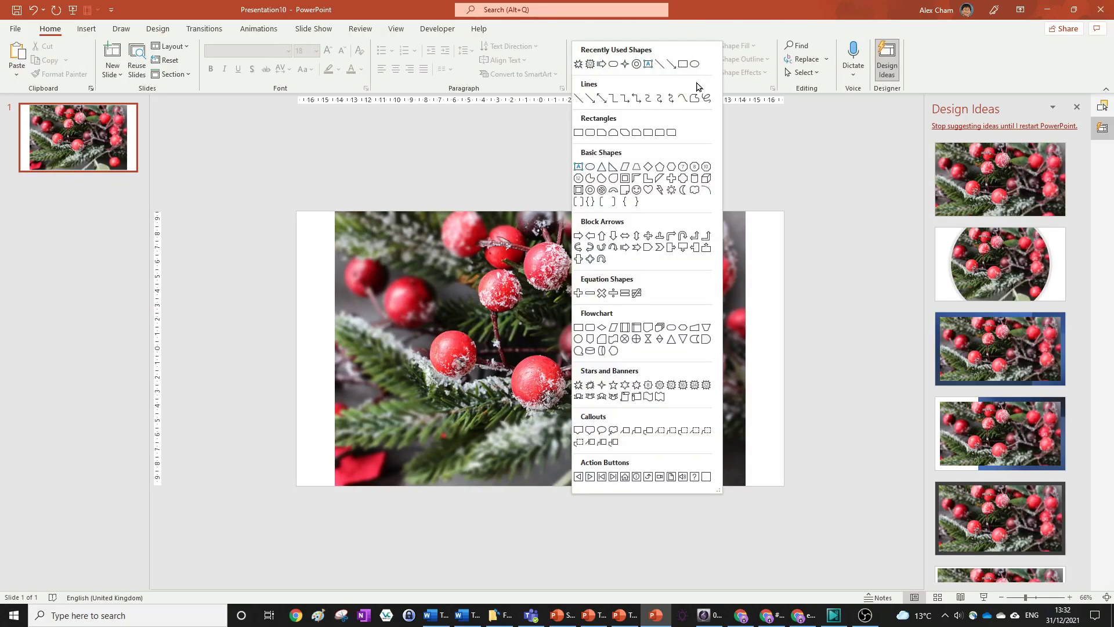
left_click(590, 132)
mouse_move(453, 160)
left_mouse_down()
mouse_move(564, 406)
mouse_move(584, 390)
left_mouse_up()
left_click_drag(501, 161, 681, 172)
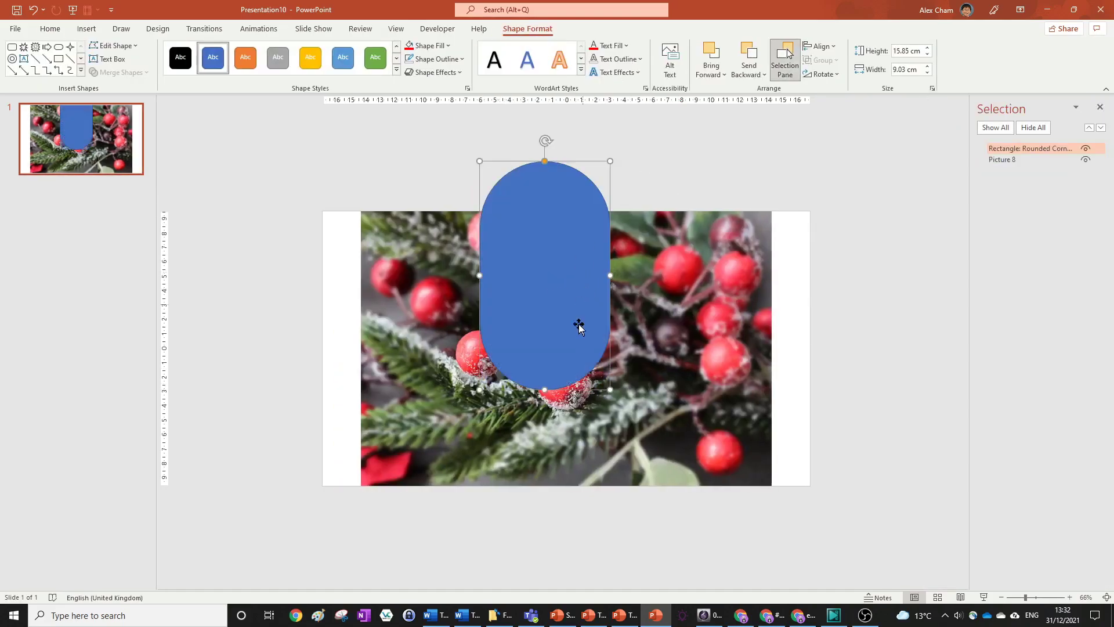
Make the pill tall and 1.53 cm wide, then duplicate it into staggered strips side by side.
left_click_drag(540, 388, 542, 500)
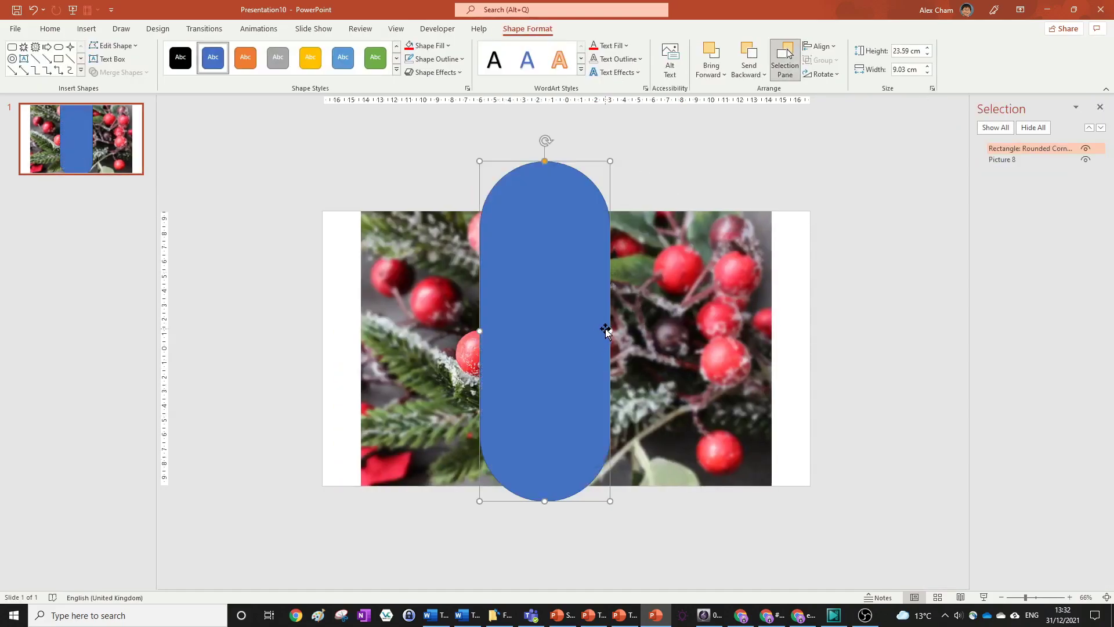
left_click_drag(608, 332, 416, 294)
left_click_drag(430, 140, 391, 275)
left_click_drag(392, 352, 432, 352)
left_click_drag(431, 349, 496, 416, "ctrl")
left_click_drag(497, 413, 514, 380, "ctrl")
Select all seven pills and Union them into one shape.
left_click(558, 520)
left_click_drag(631, 549, 235, 206)
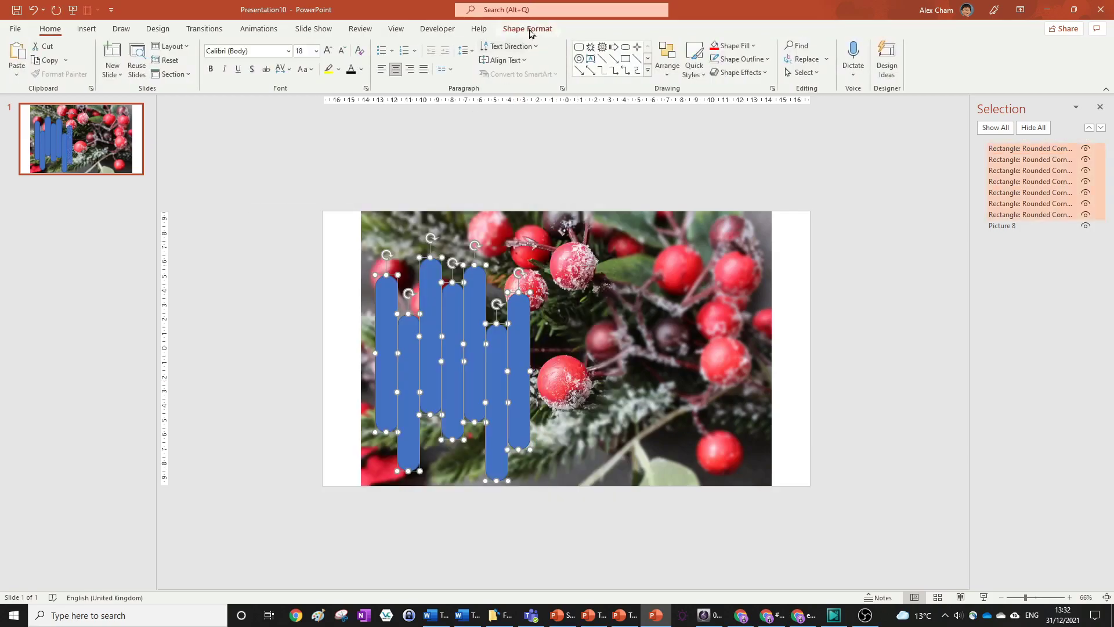
left_click(528, 28)
left_click(120, 72)
left_click(116, 83)
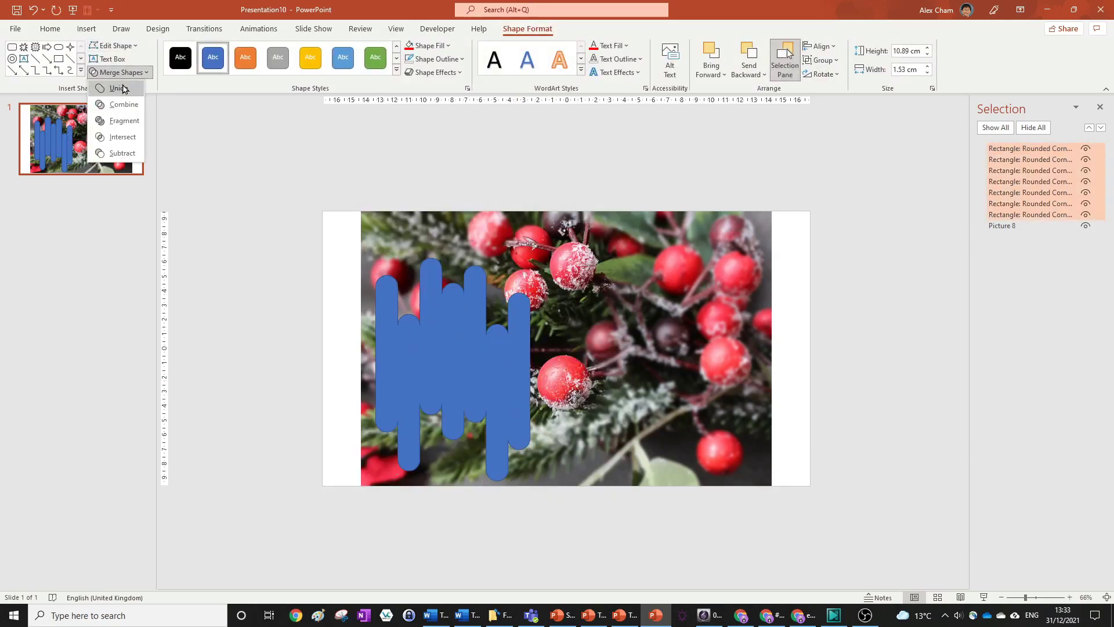
Enlarge the merged shape to 19.17 × 18.39 cm and centre it over the photo.
left_click_drag(486, 373, 551, 364)
left_click_drag(530, 255, 566, 205)
left_click_drag(566, 341, 642, 341)
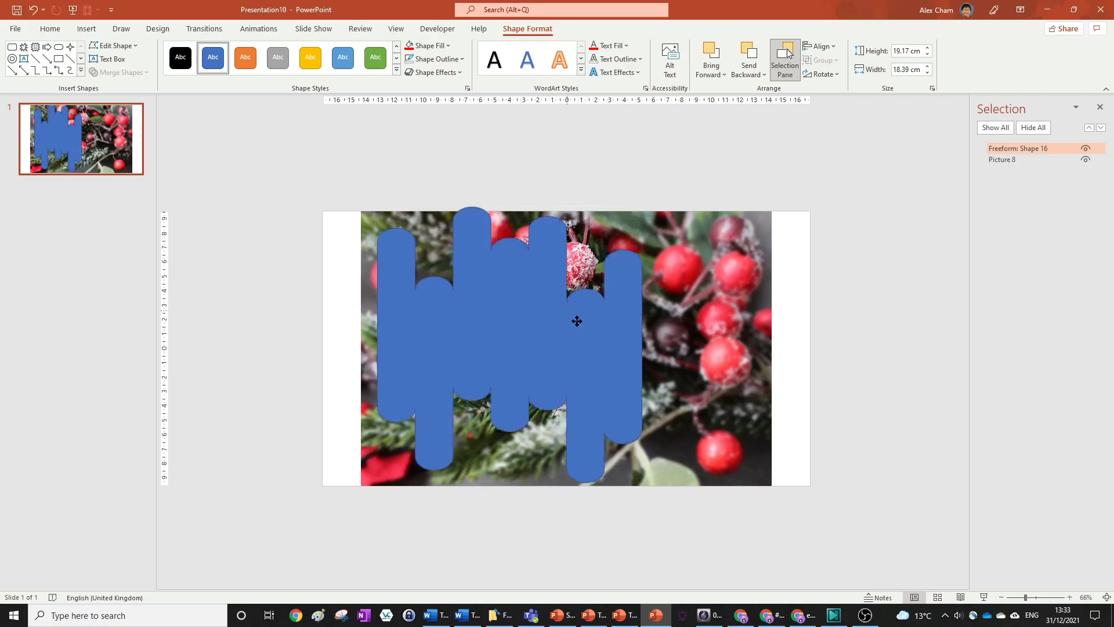
left_click_drag(581, 323, 611, 317)
Intersect the berry photo with the merged pill shape to cut it into strips.
left_click(666, 213)
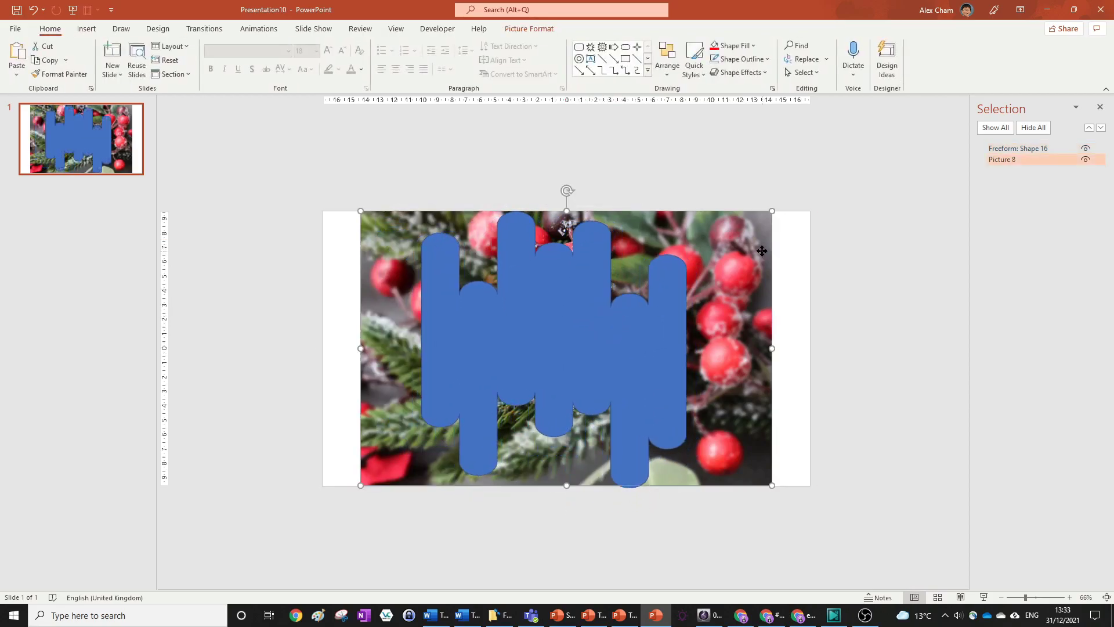
left_click(601, 272, "shift")
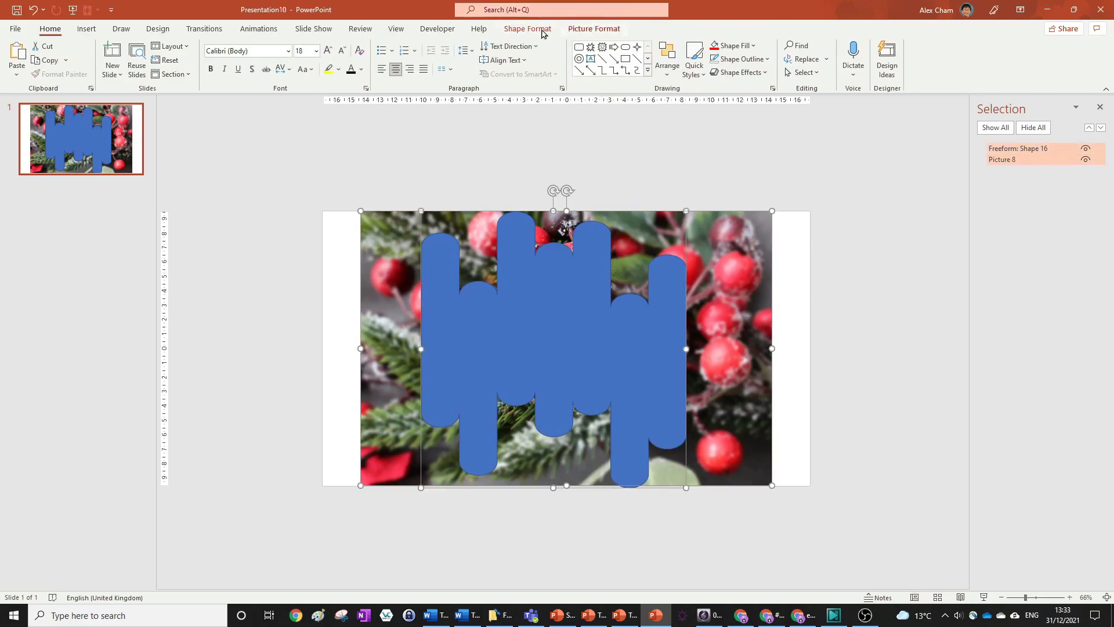
left_click(528, 28)
left_click(132, 72)
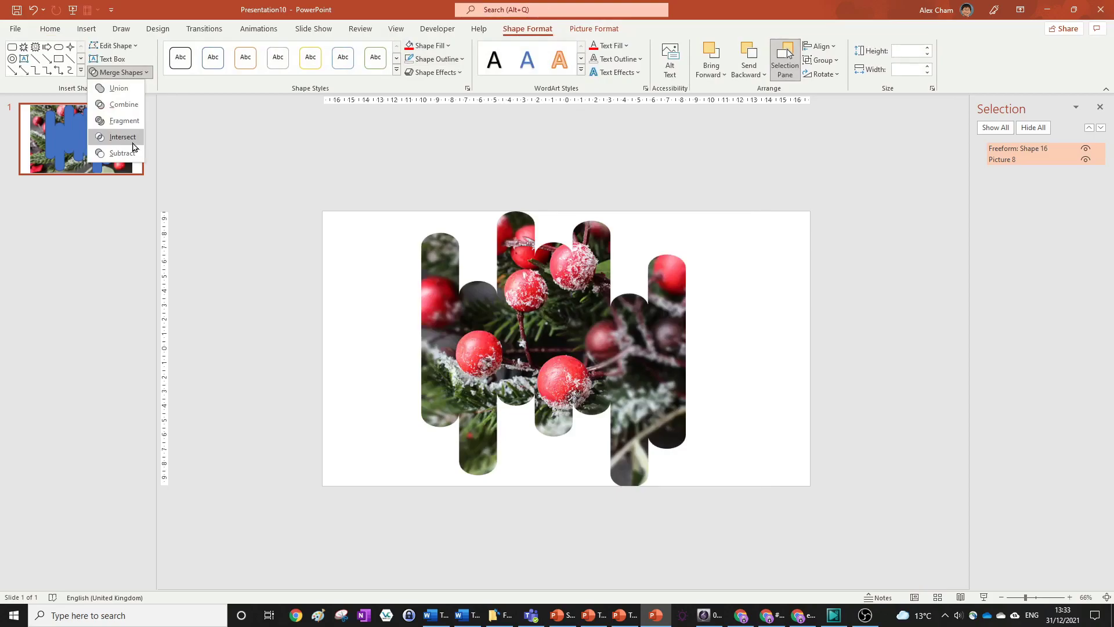
left_click(133, 143)
Shrink the pill-cut picture and move it toward the slide's upper left.
left_click_drag(608, 325, 702, 325)
left_click_drag(783, 211, 644, 320)
mouse_move(601, 289)
left_mouse_down()
mouse_move(565, 288)
mouse_move(596, 291)
left_mouse_up()
left_click_drag(604, 397, 424, 347)
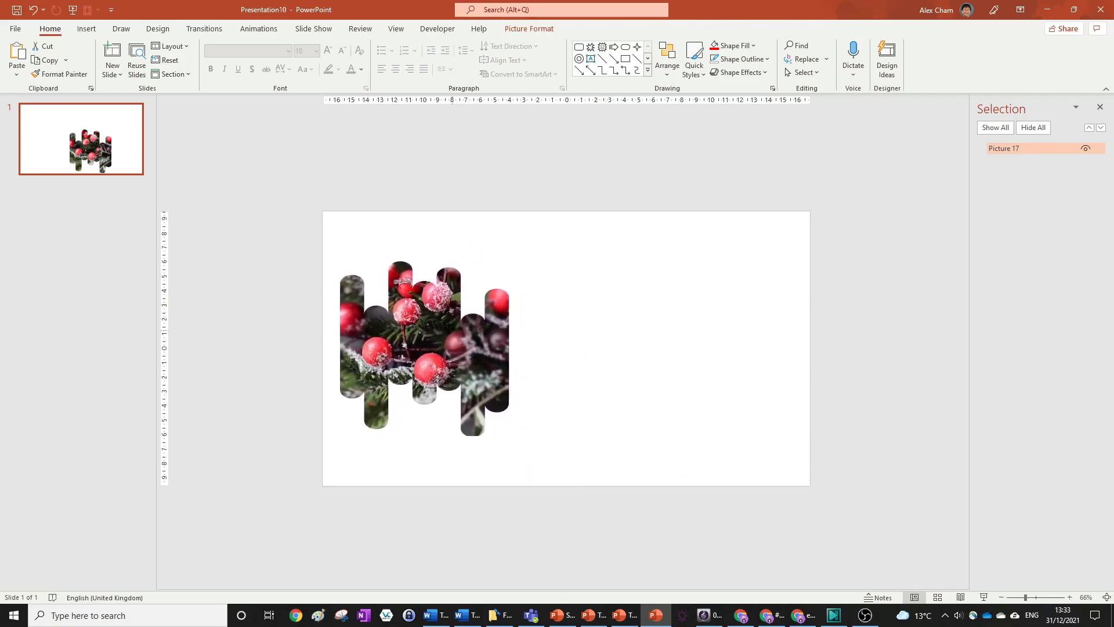
left_click(756, 304)
key("Tab")
left_click(529, 28)
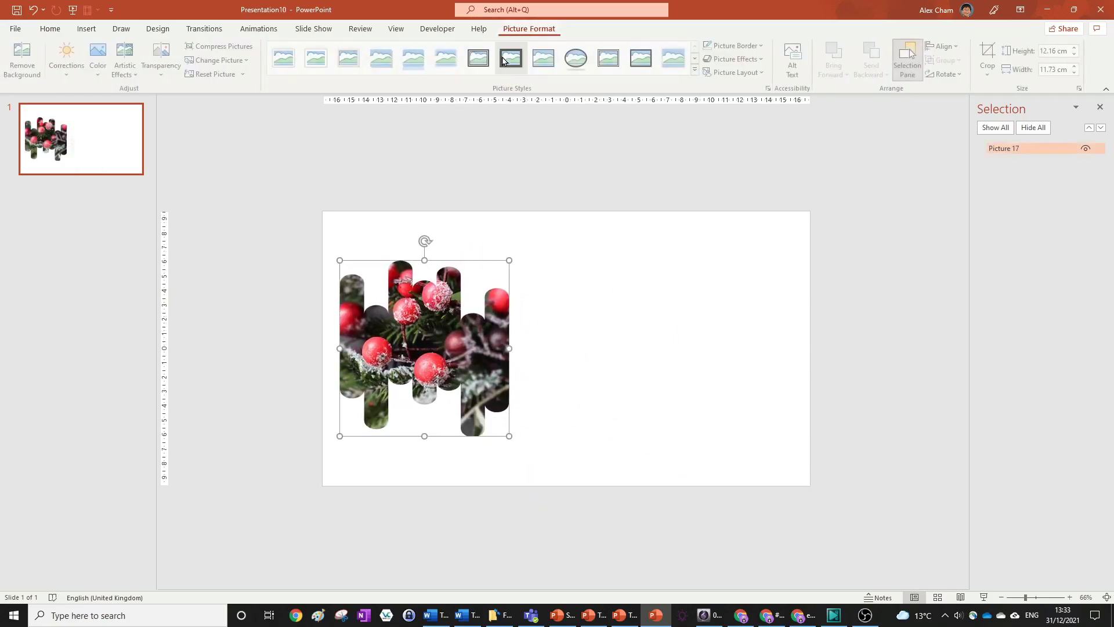
left_click(779, 207)
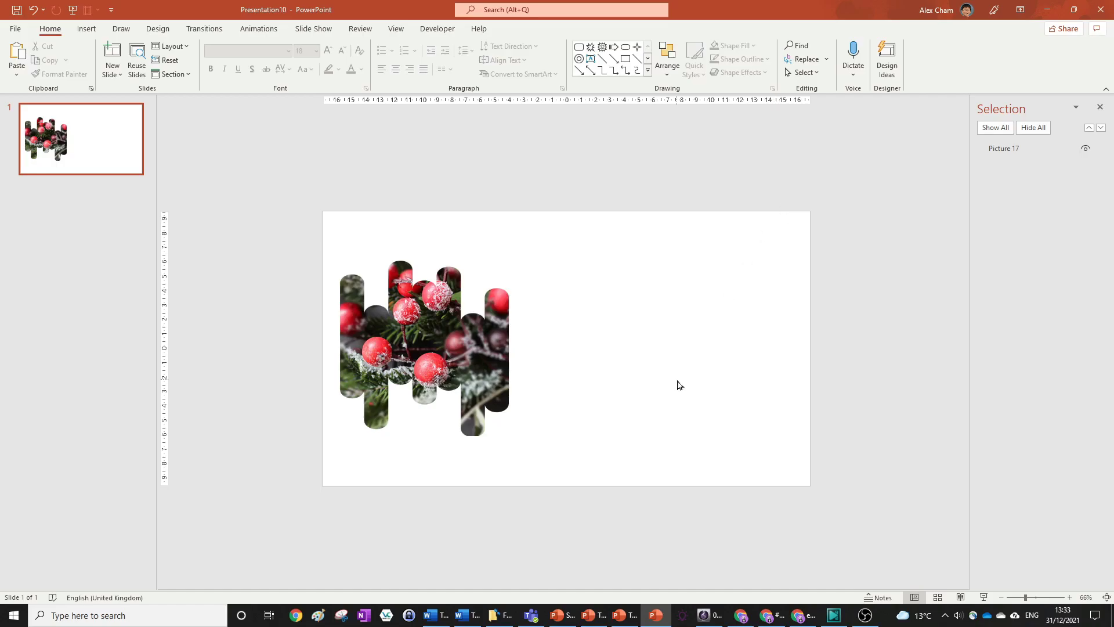
Box-select the pill-cut berry picture and delete it.
left_click_drag(654, 484, 210, 194)
key("Delete")
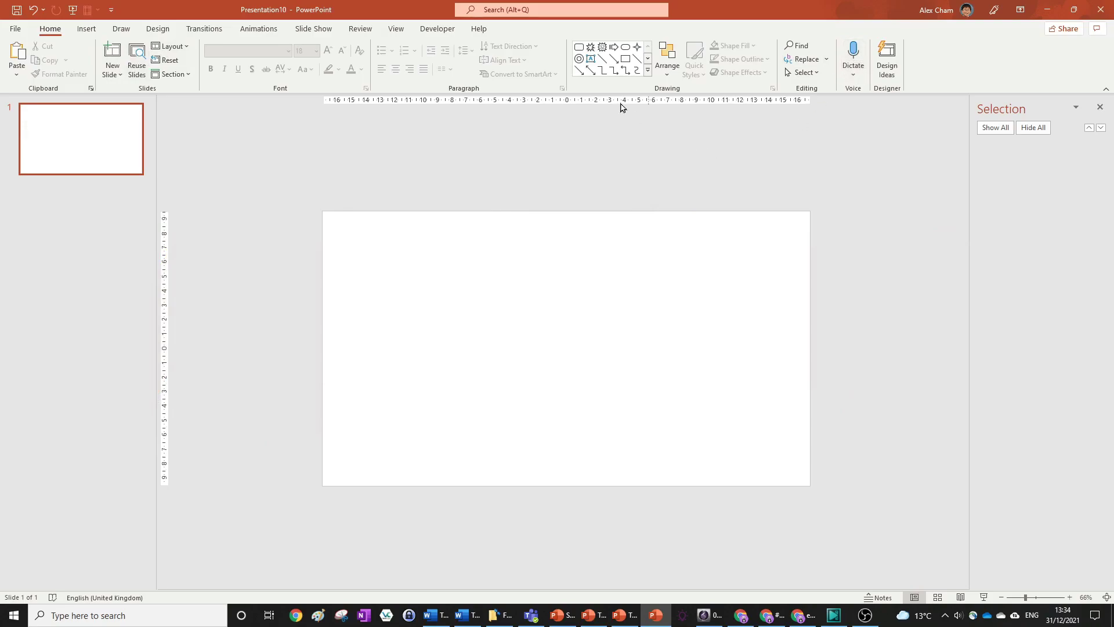
Place a text box on the slide and dictate a line ending 'you can do punctuation and text and stuff'.
left_click(591, 60)
left_click(412, 324)
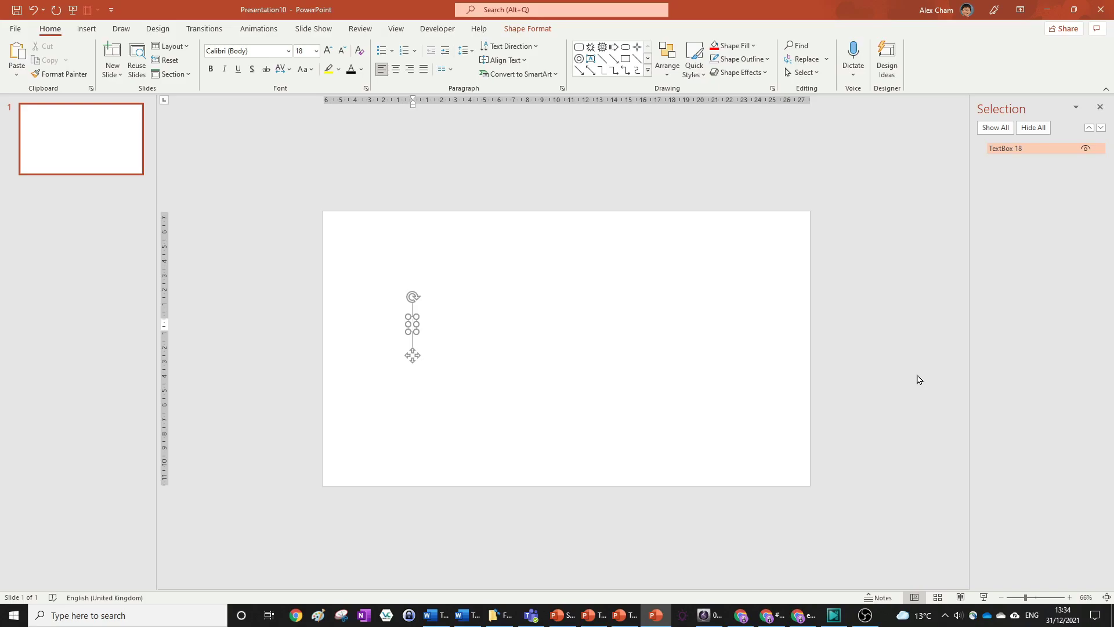
left_click(857, 54)
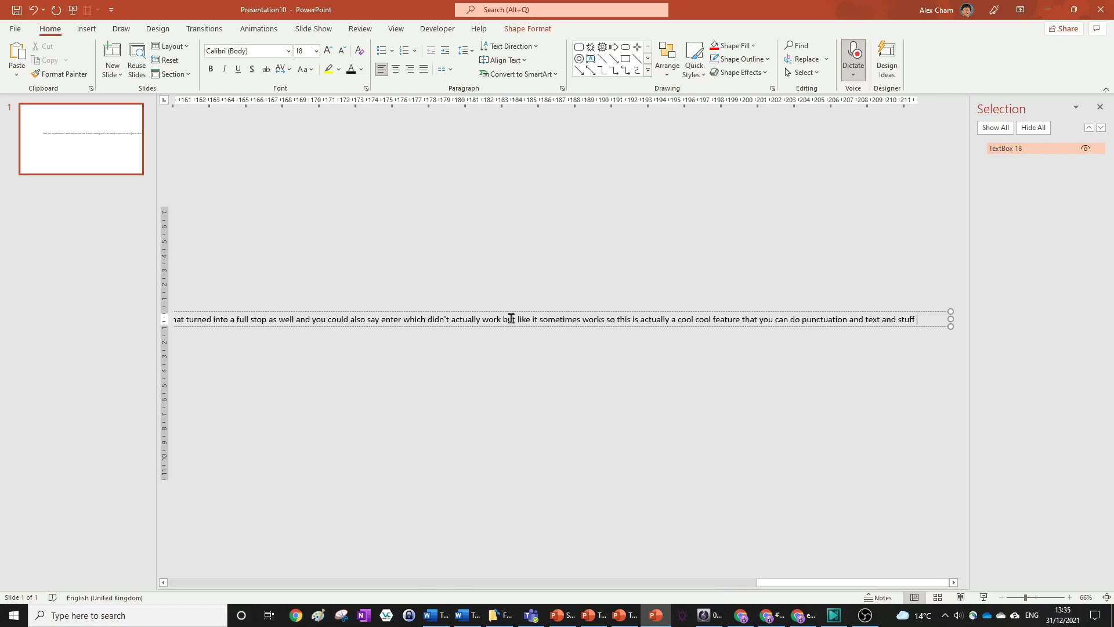
Stop dictation, narrow the text box so the text wraps, and move it to the slide's right.
left_click(854, 53)
left_click(280, 301)
scroll(437, 307, "down", 5)
left_click_drag(908, 344, 575, 365)
scroll(686, 425, "up", 5)
left_click_drag(574, 299, 752, 244)
Delete the dictated text box from the slide.
left_click(868, 261)
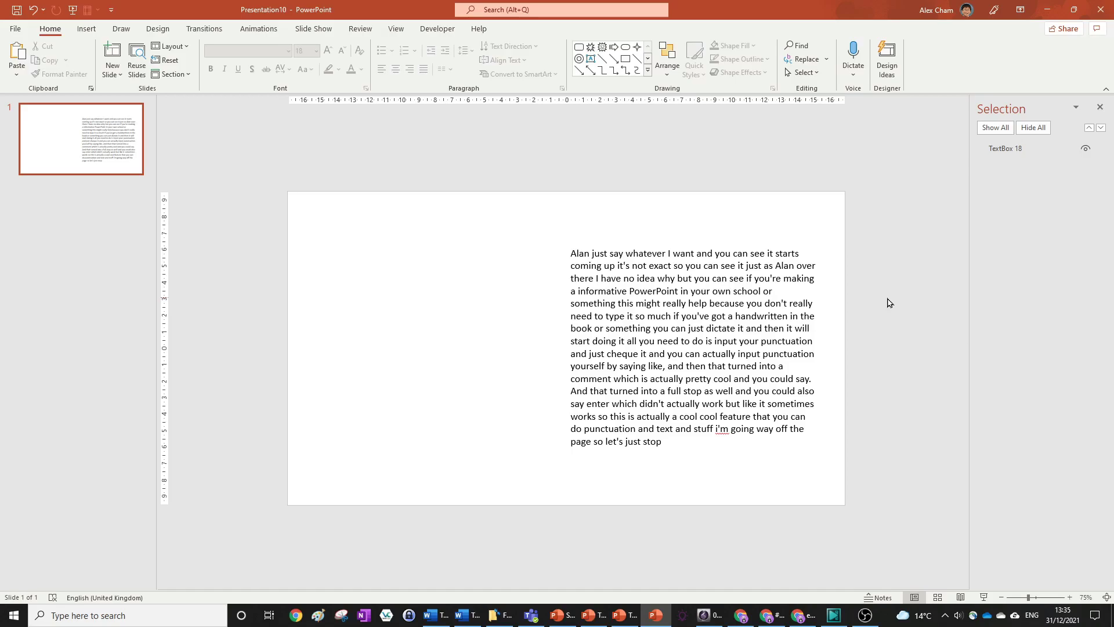
left_click(775, 245)
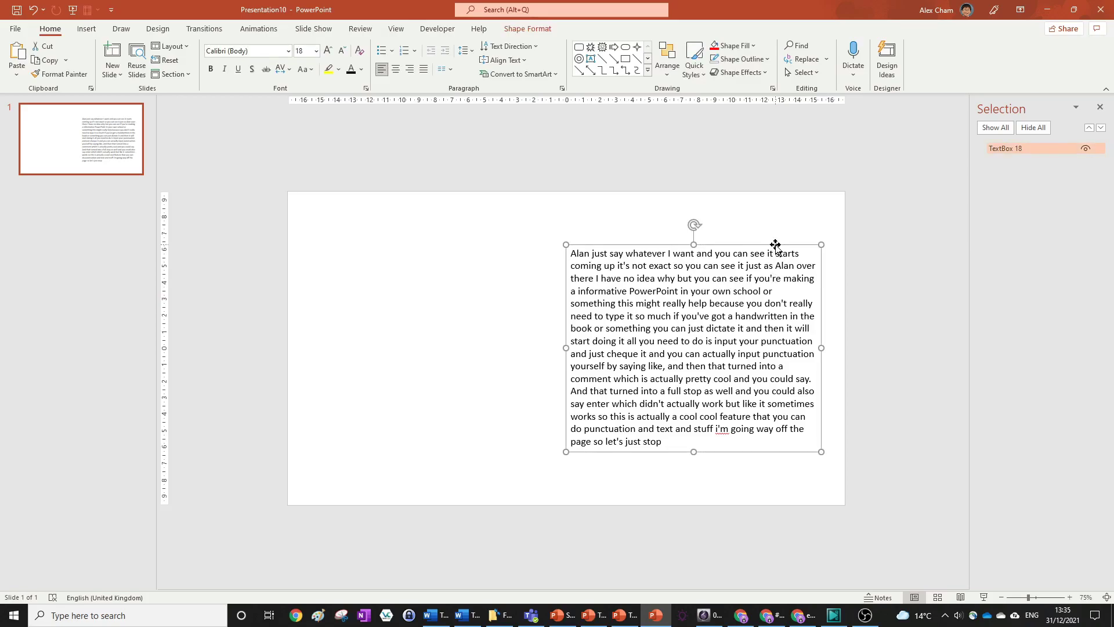
key("Delete")
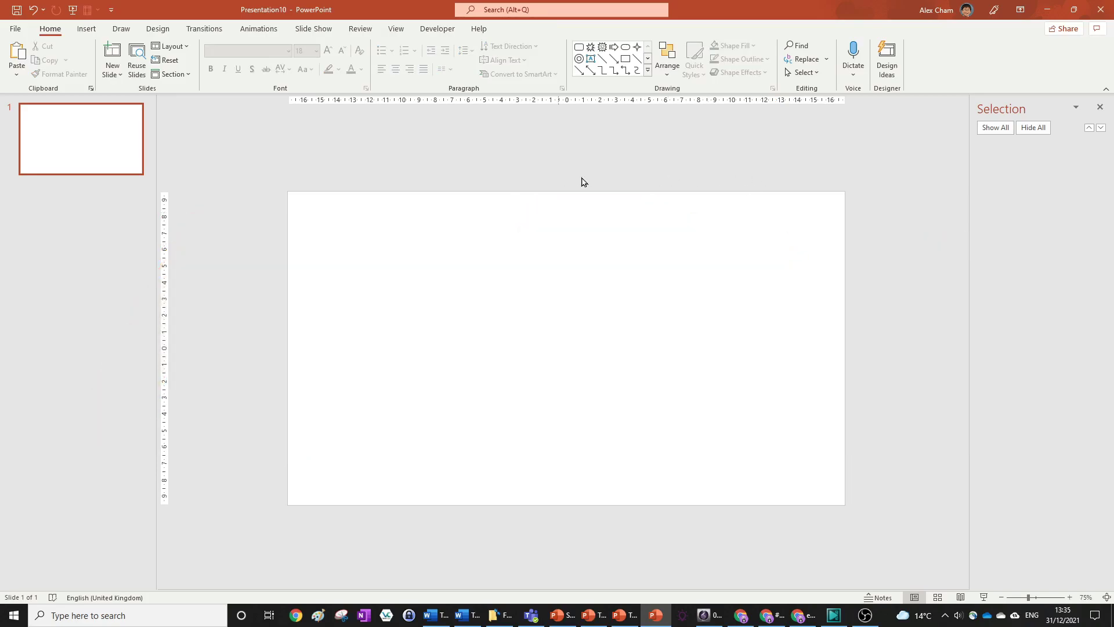
Insert the wolf from the Stock 3D Models Animals category onto the slide.
left_click(88, 30)
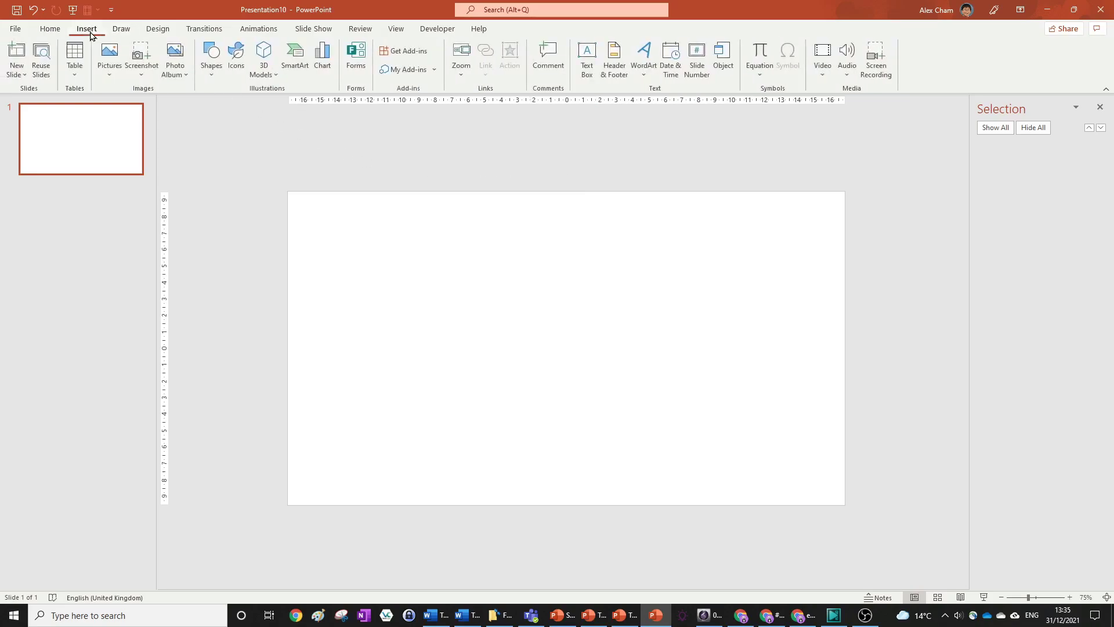
left_click(270, 75)
left_click(294, 124)
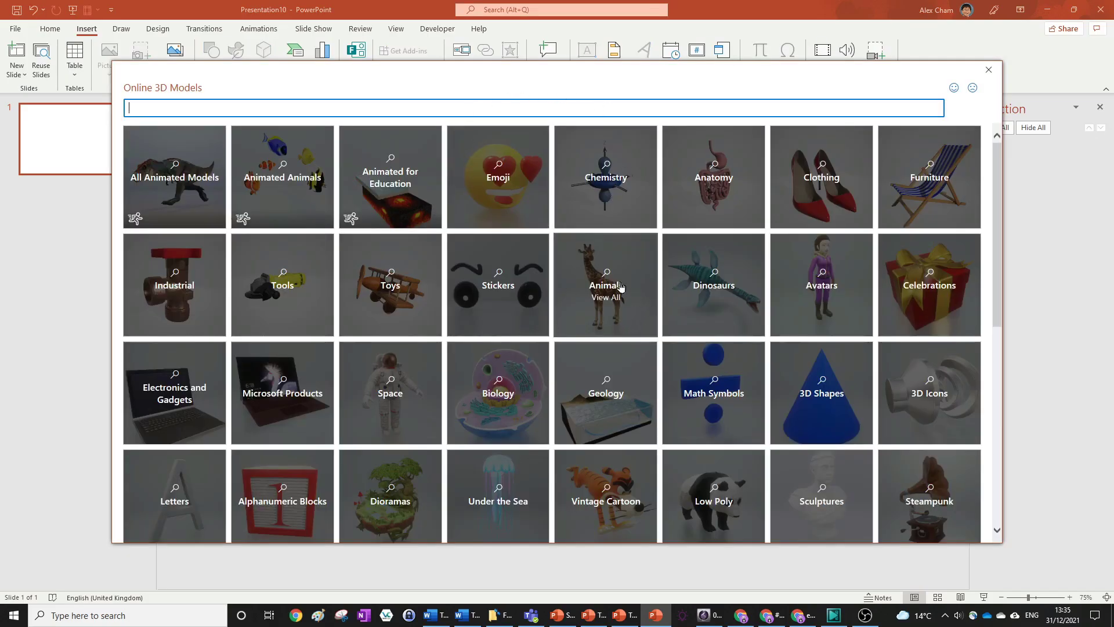
left_click(620, 286)
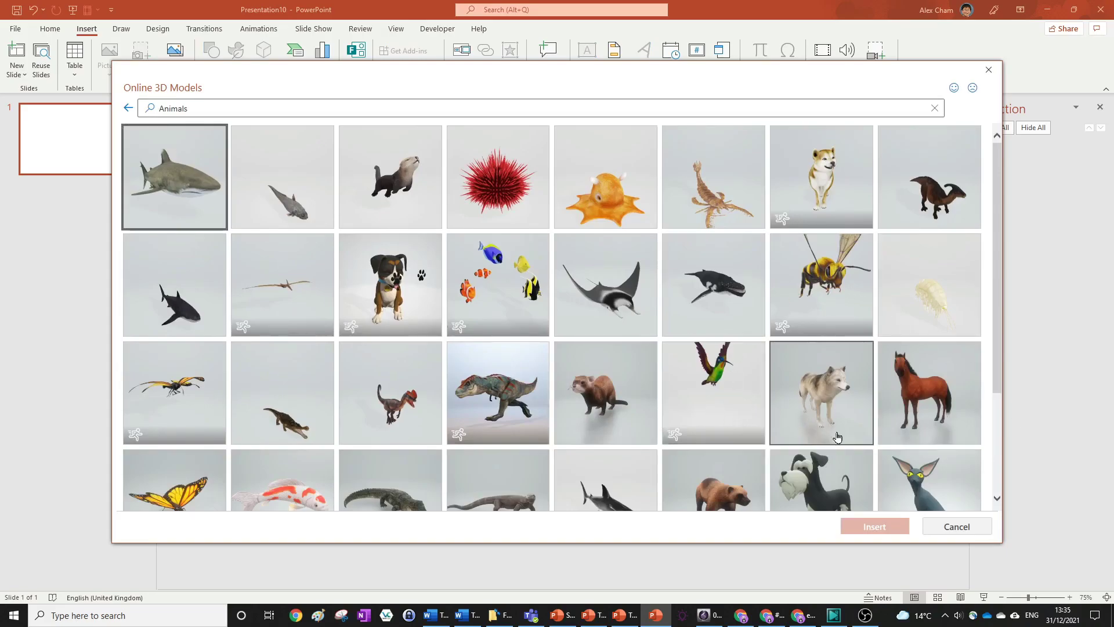
left_click(858, 394)
left_click(881, 526)
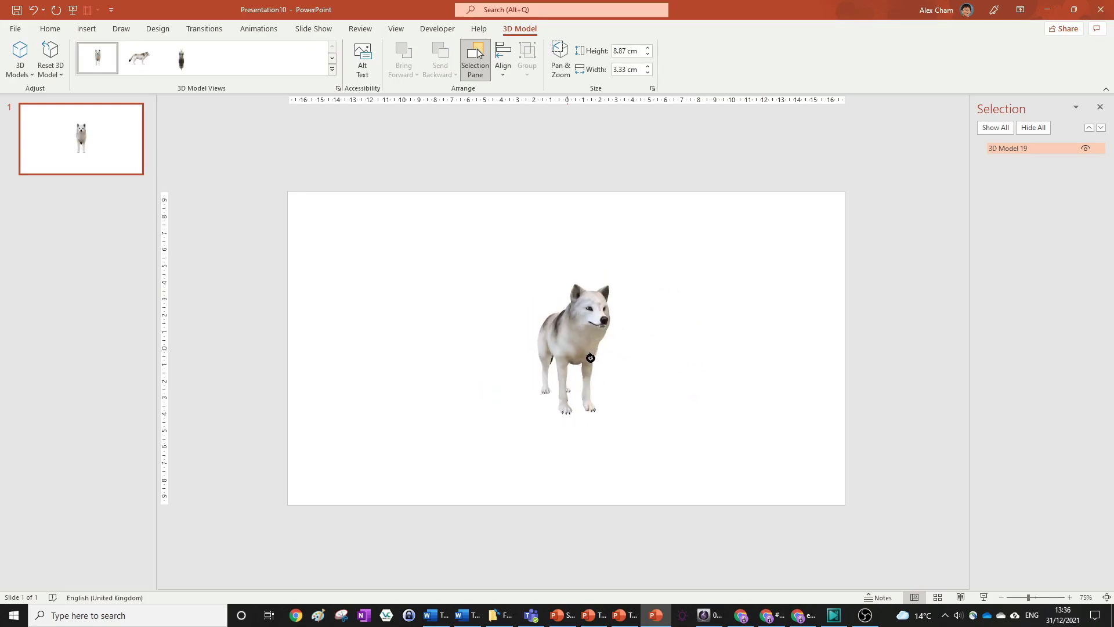
Apply the Jump & Turn 3D animation to the wolf model.
left_click(258, 29)
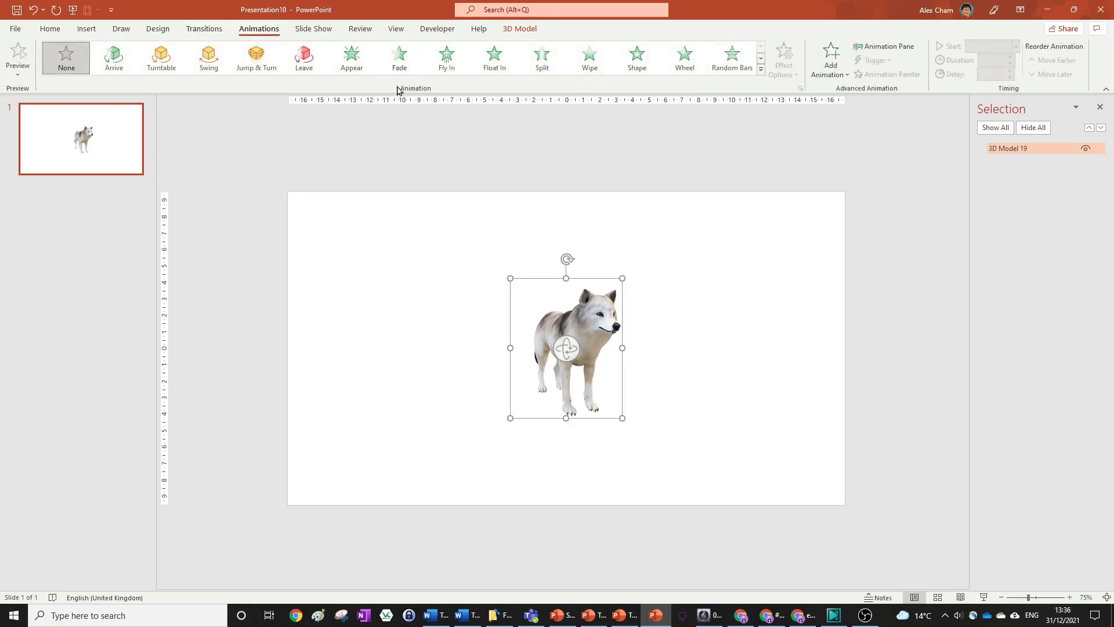
left_click(256, 58)
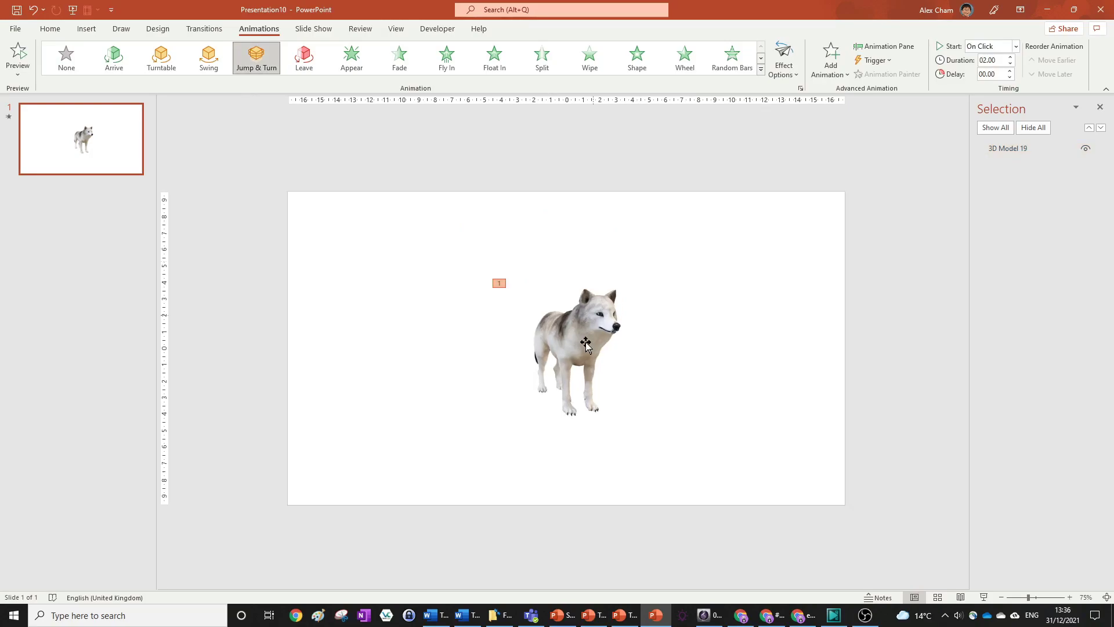
key("Escape")
Spin the wolf with the 3D rotate control, undo the rotation, then delete the wolf.
left_click(602, 331)
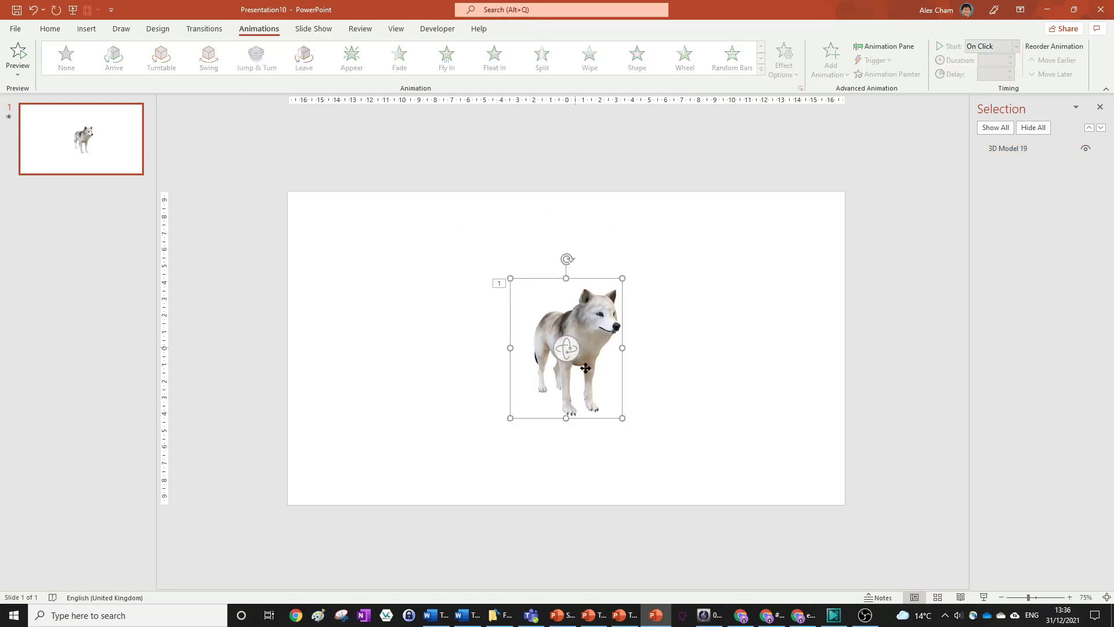
left_click_drag(566, 348, 683, 423)
key("ctrl+z")
key("Delete")
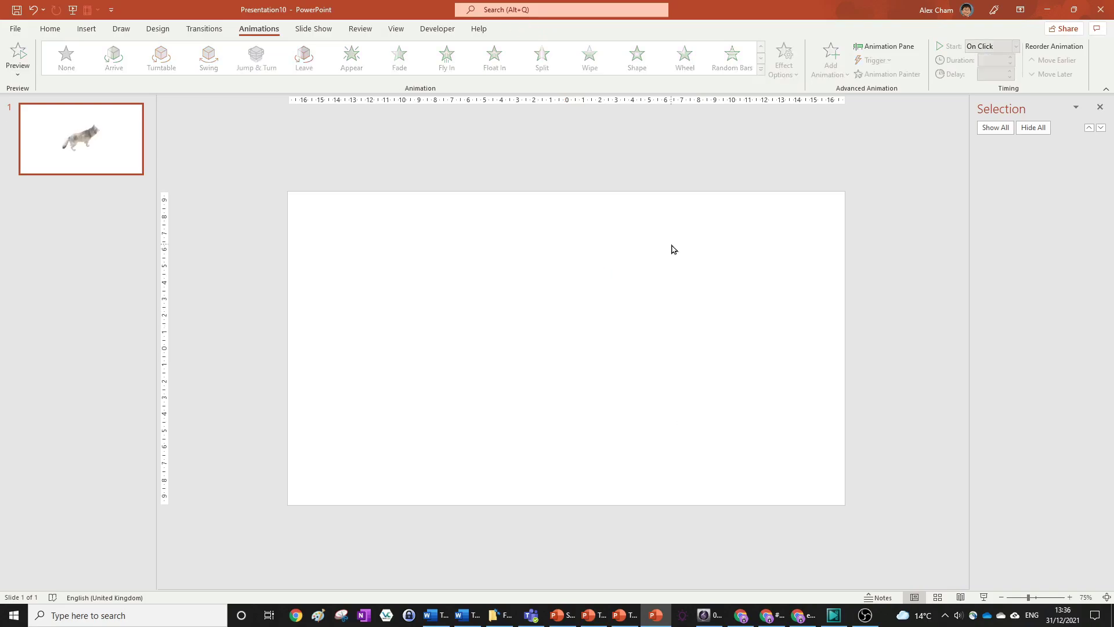
Insert the animated red toaster from Stock 3D Models' All Animated Models category.
scroll(194, 71, "up", 4)
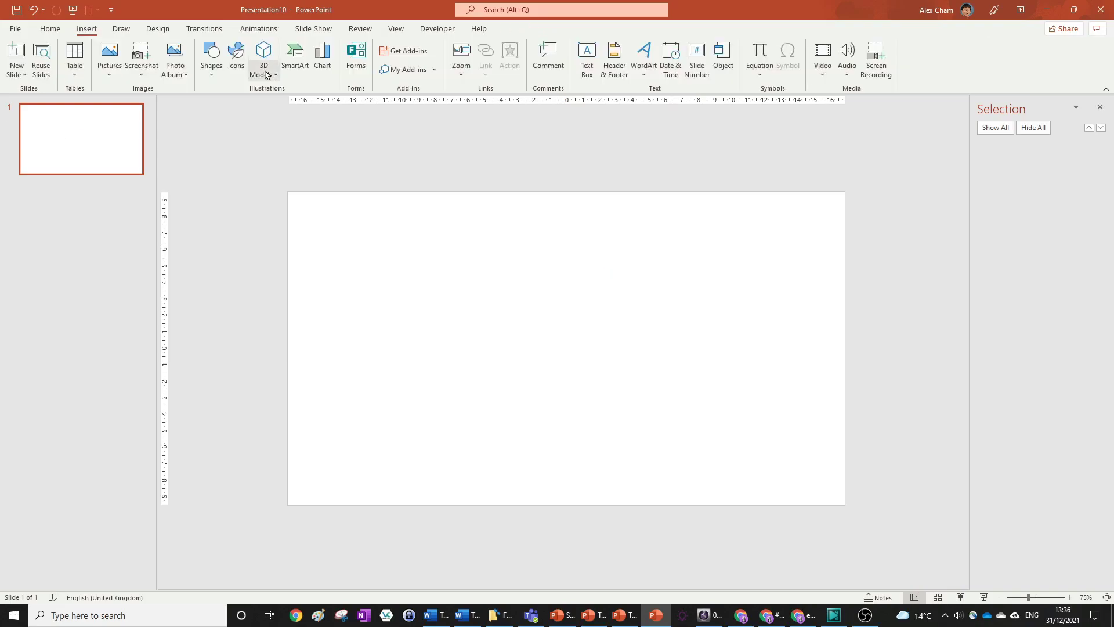
left_click(265, 73)
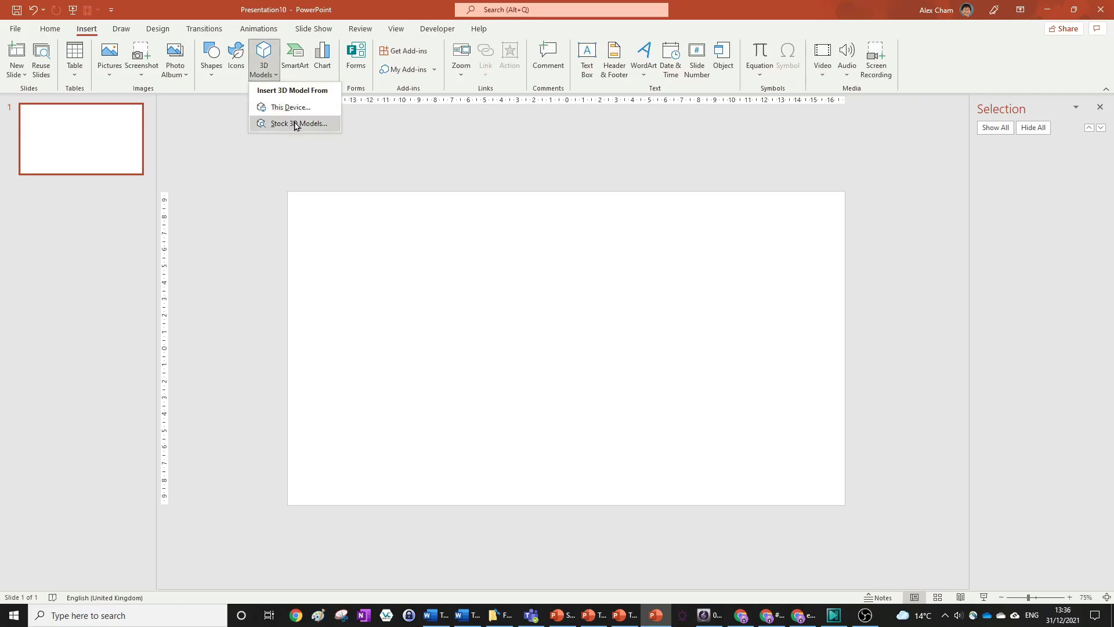
left_click(296, 123)
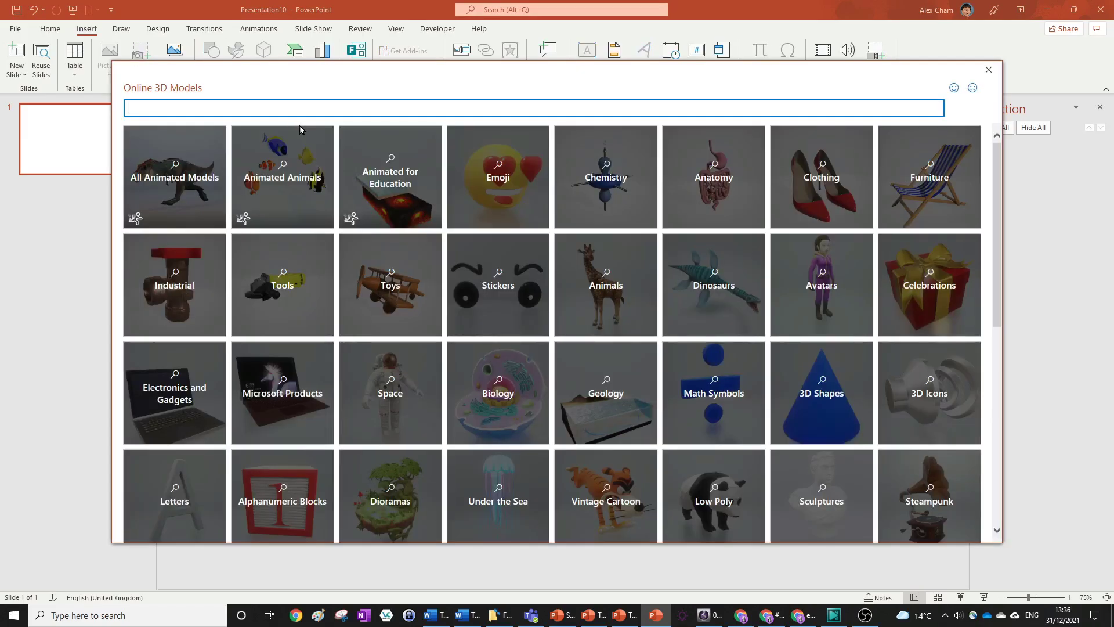
left_click(174, 177)
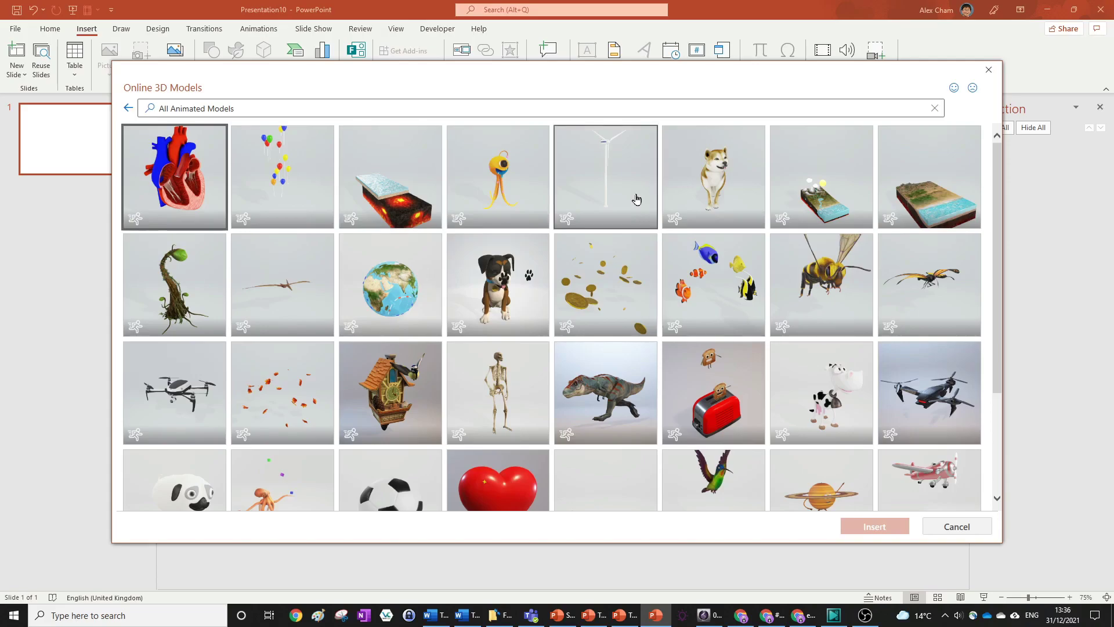
key("Escape")
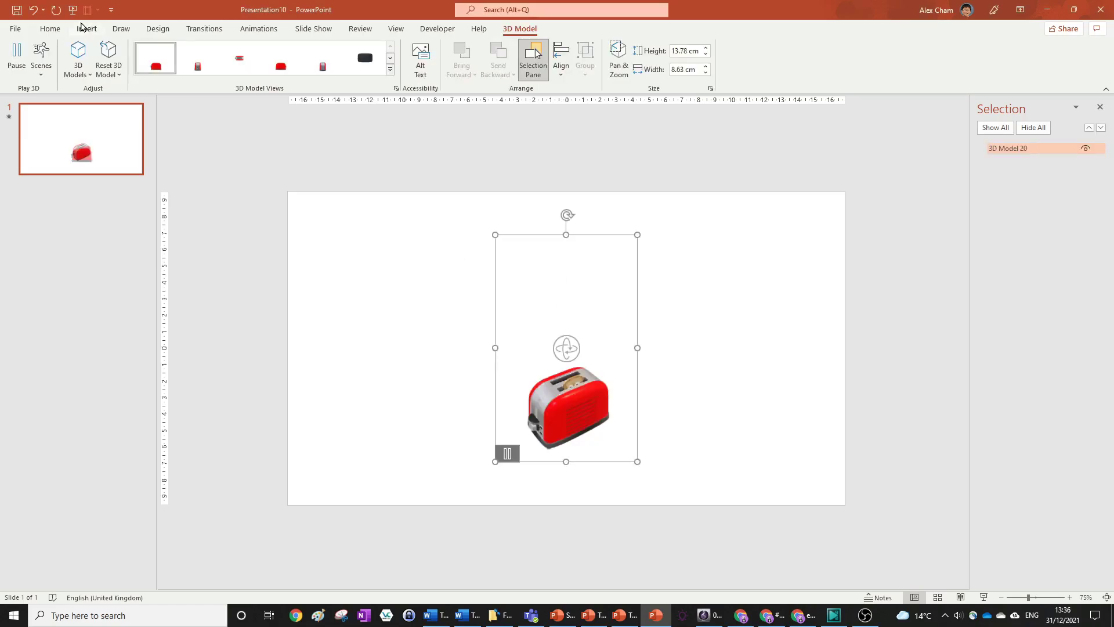
Go back to the Insert tools, then close the model library without adding another model.
left_click(49, 28)
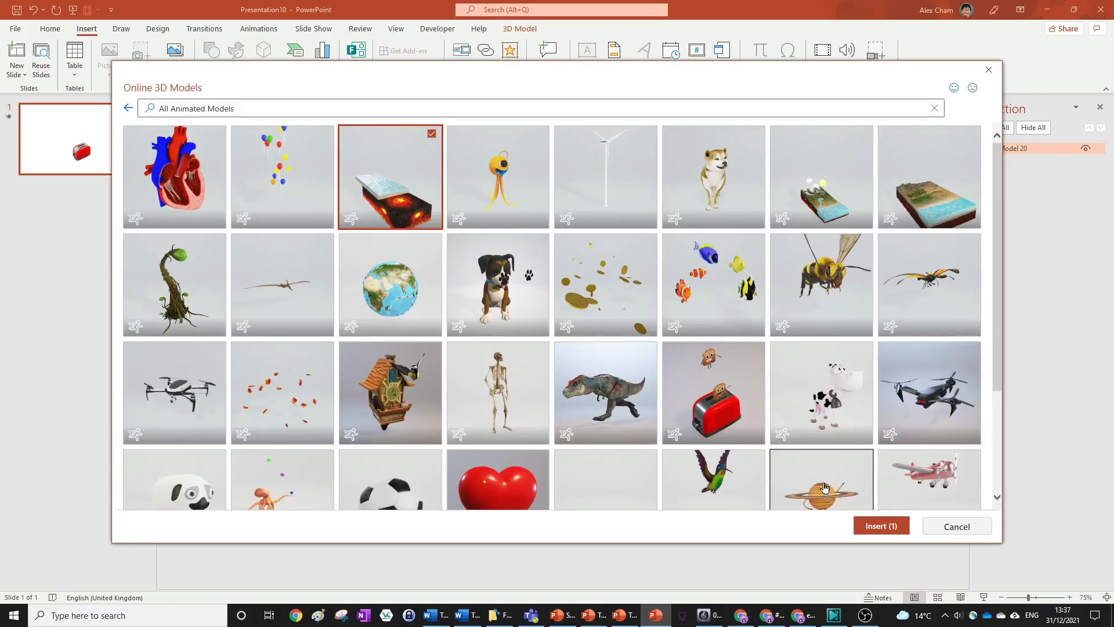
key("Escape")
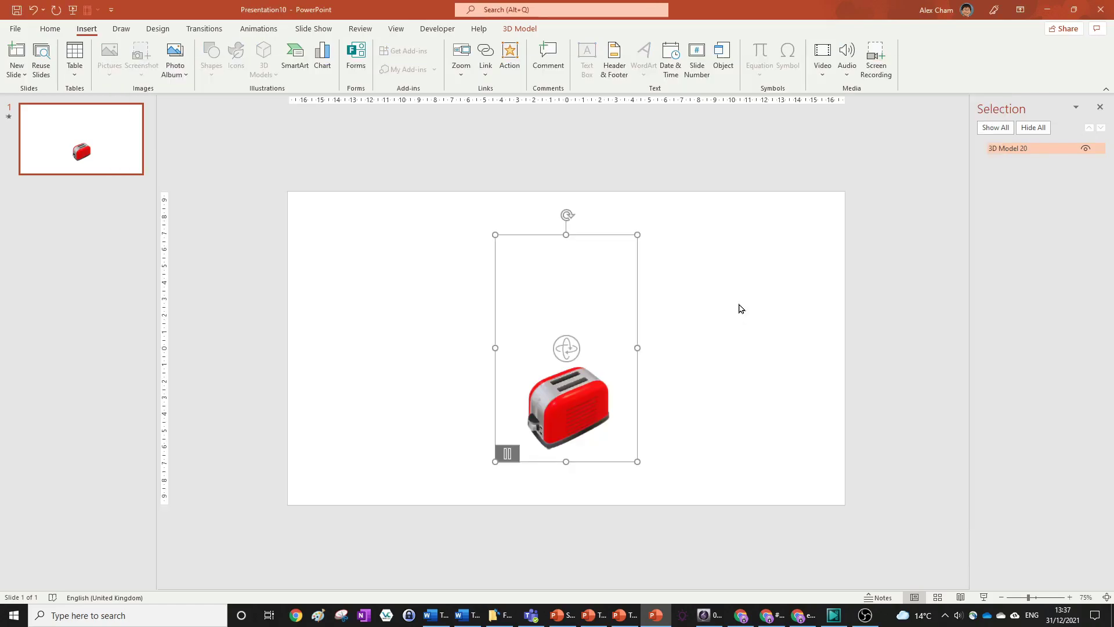